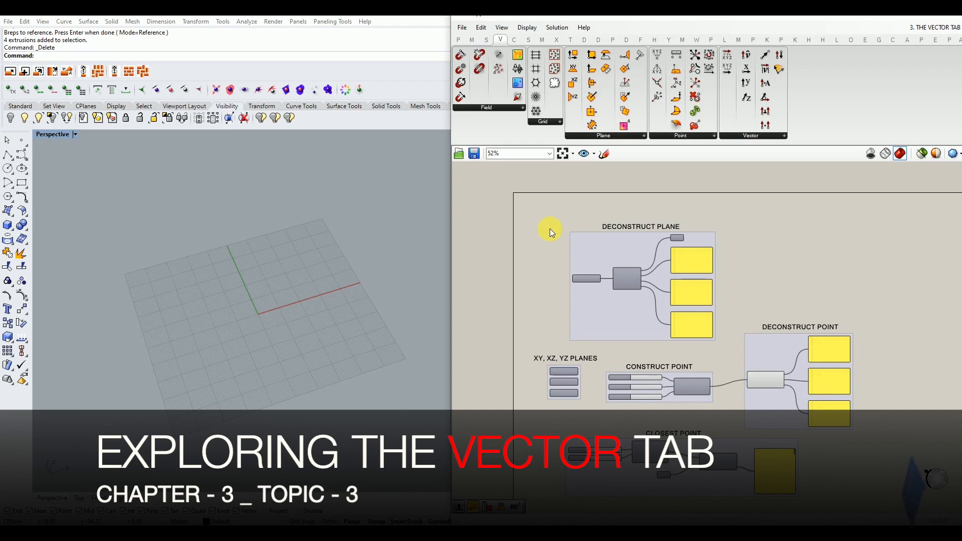
Browse the Vector component lists for the Field, Grid, Plane, Point and Vector categories
{"action": "left_click", "coordinate": [486, 41]}
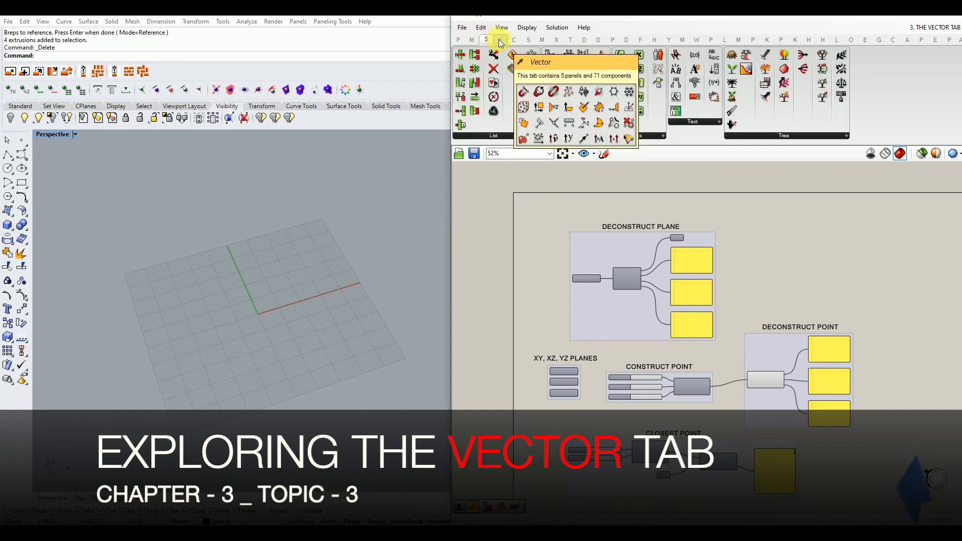
{"action": "left_click", "coordinate": [500, 43]}
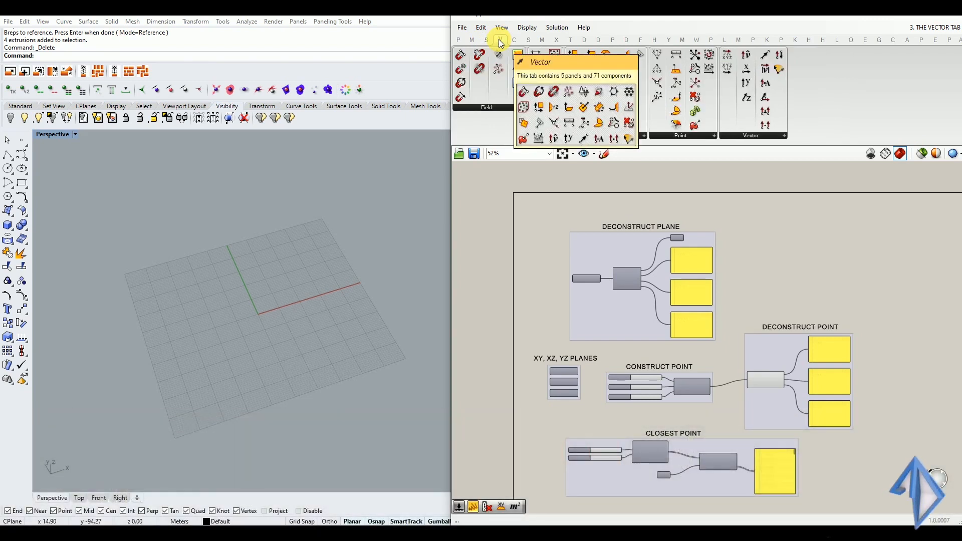
{"action": "left_click", "coordinate": [504, 108]}
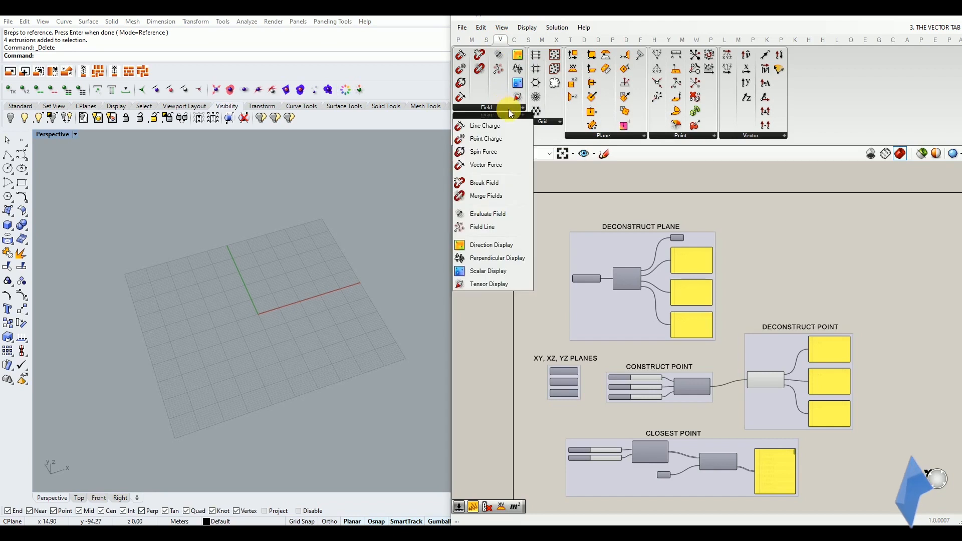
{"action": "left_click", "coordinate": [554, 121]}
{"action": "left_click", "coordinate": [628, 136]}
{"action": "left_click", "coordinate": [682, 135]}
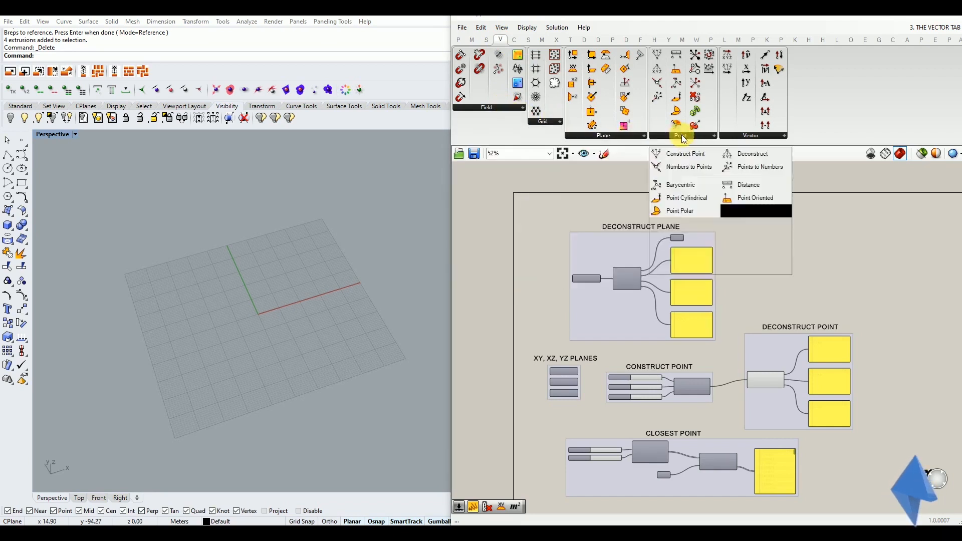
{"action": "left_click", "coordinate": [756, 135]}
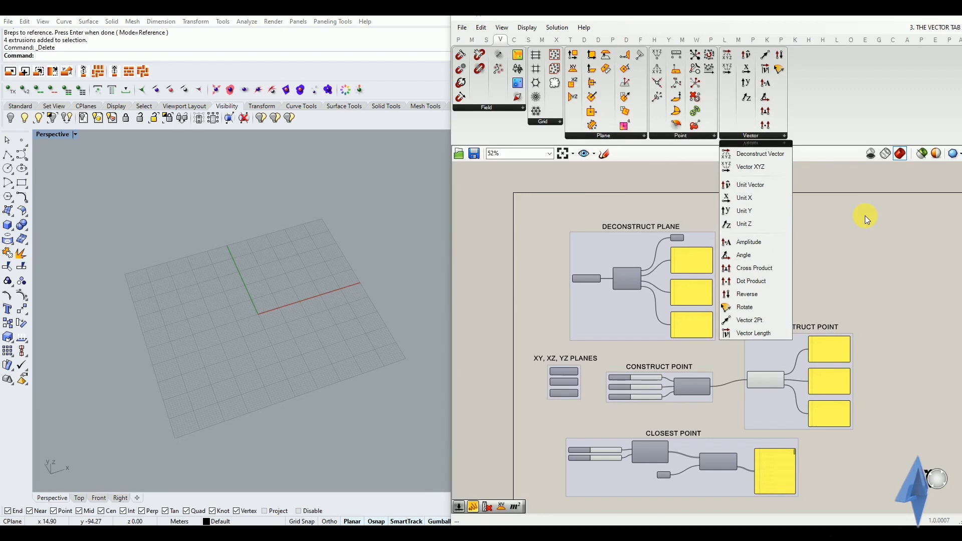
{"action": "left_click", "coordinate": [835, 226]}
Look over the example groups on the canvas and examine the Deconstruct Plane component with its inputs and outputs
{"action": "scroll", "coordinate": [615, 205], "scroll_direction": "down", "scroll_amount": 2}
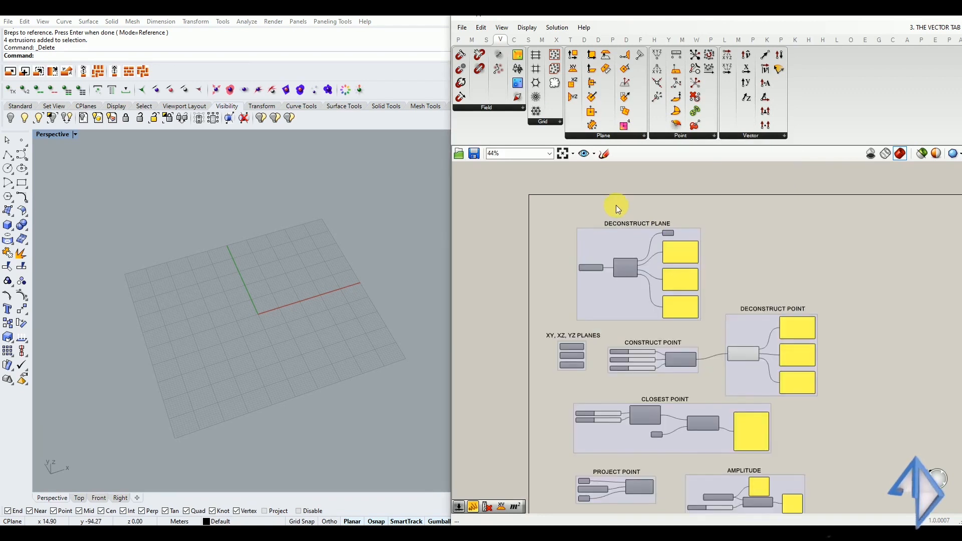
{"action": "scroll", "coordinate": [615, 207], "scroll_direction": "down", "scroll_amount": 2}
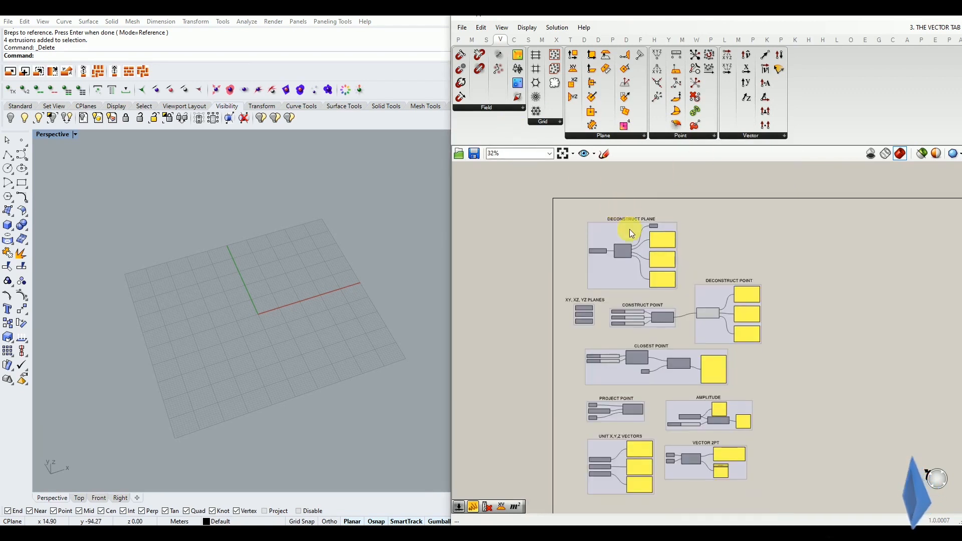
{"action": "scroll", "coordinate": [628, 235], "scroll_direction": "down", "scroll_amount": 1}
{"action": "scroll", "coordinate": [620, 293], "scroll_direction": "up", "scroll_amount": 1}
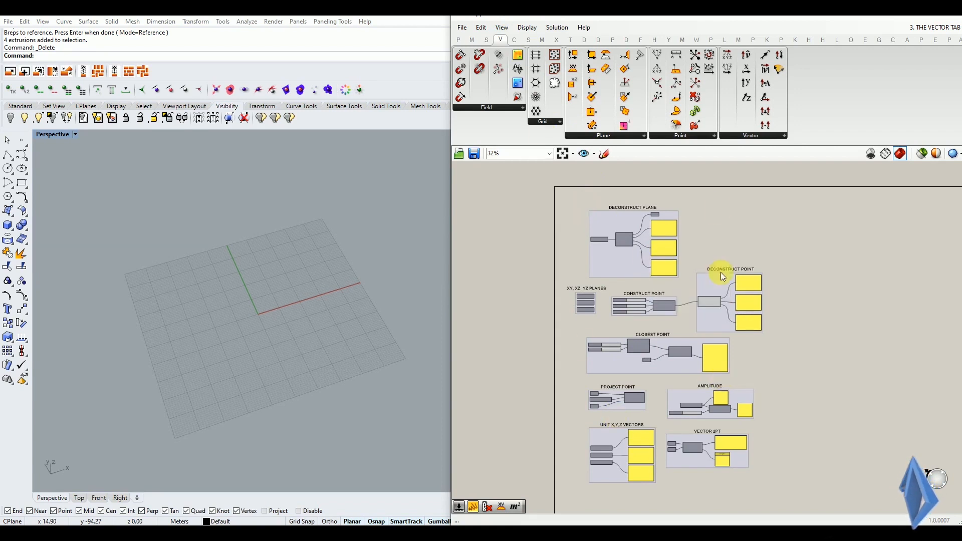
{"action": "scroll", "coordinate": [617, 212], "scroll_direction": "up", "scroll_amount": 5}
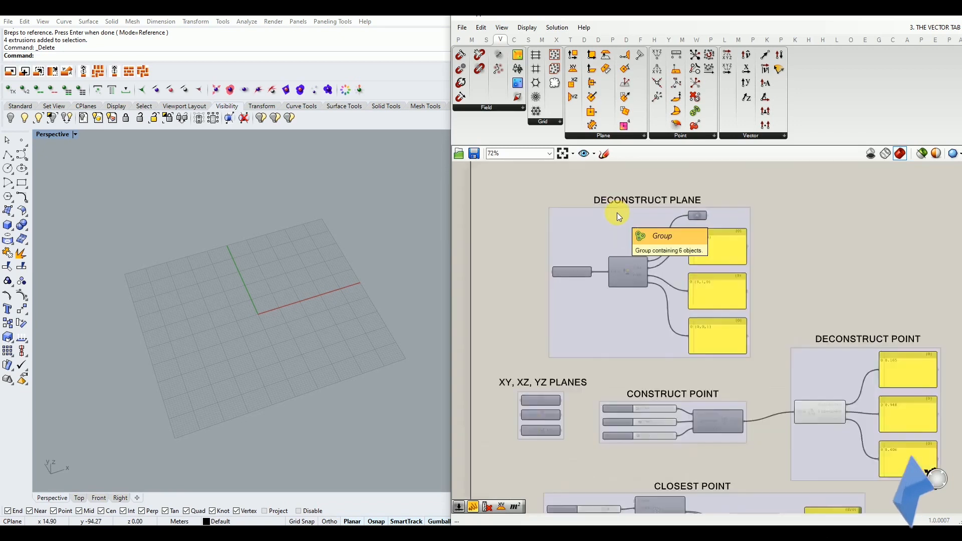
{"action": "scroll", "coordinate": [617, 213], "scroll_direction": "up", "scroll_amount": 3}
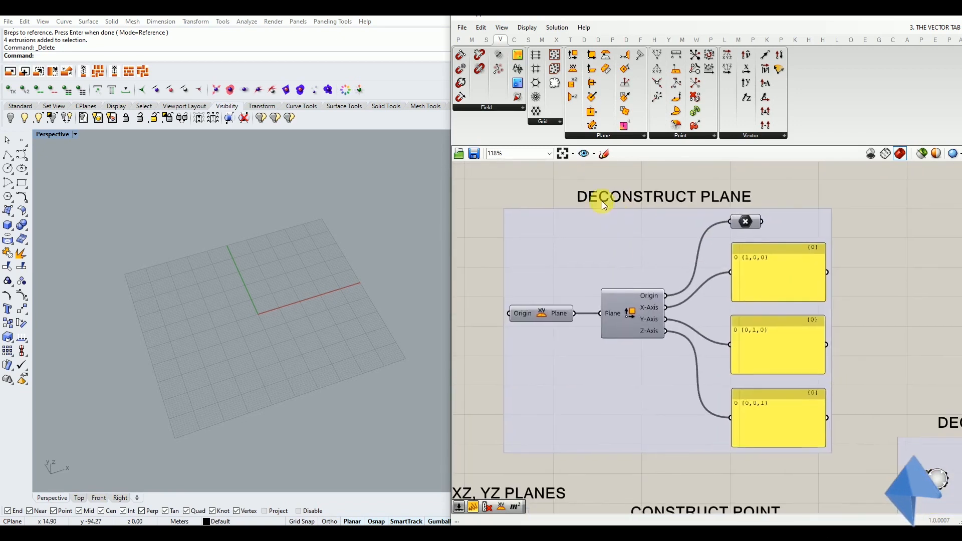
{"action": "left_click", "coordinate": [633, 313]}
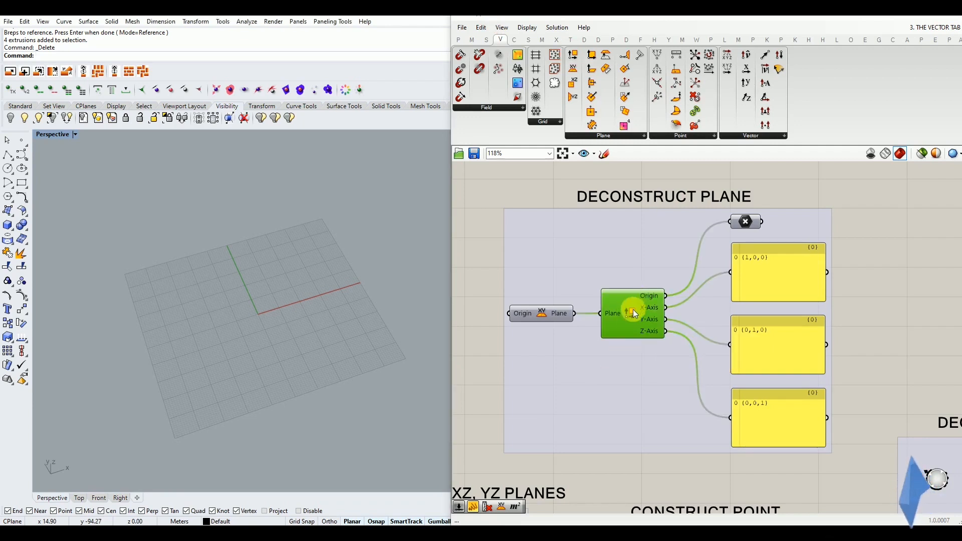
{"action": "scroll", "coordinate": [632, 308], "scroll_direction": "down", "scroll_amount": 2}
{"action": "scroll", "coordinate": [620, 283], "scroll_direction": "up", "scroll_amount": 2}
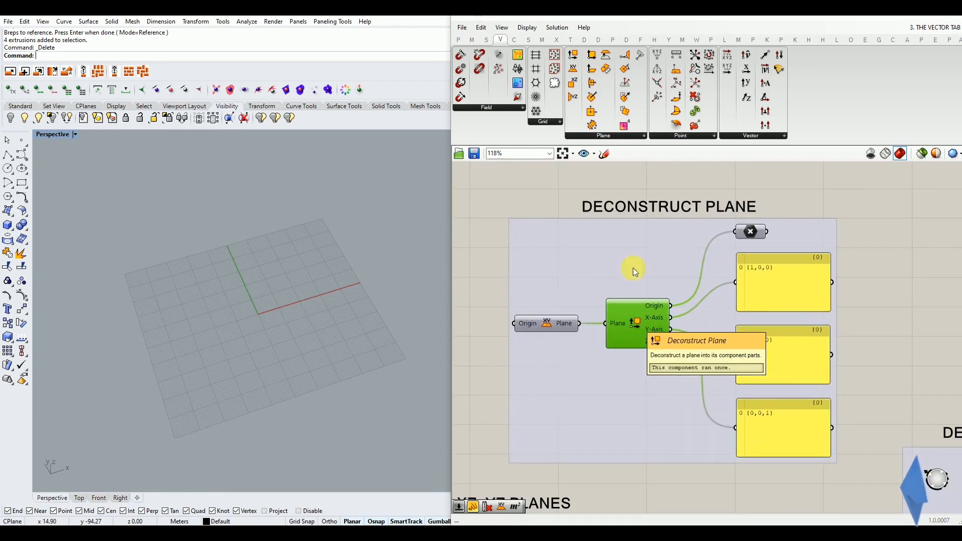
{"action": "left_click", "coordinate": [698, 189]}
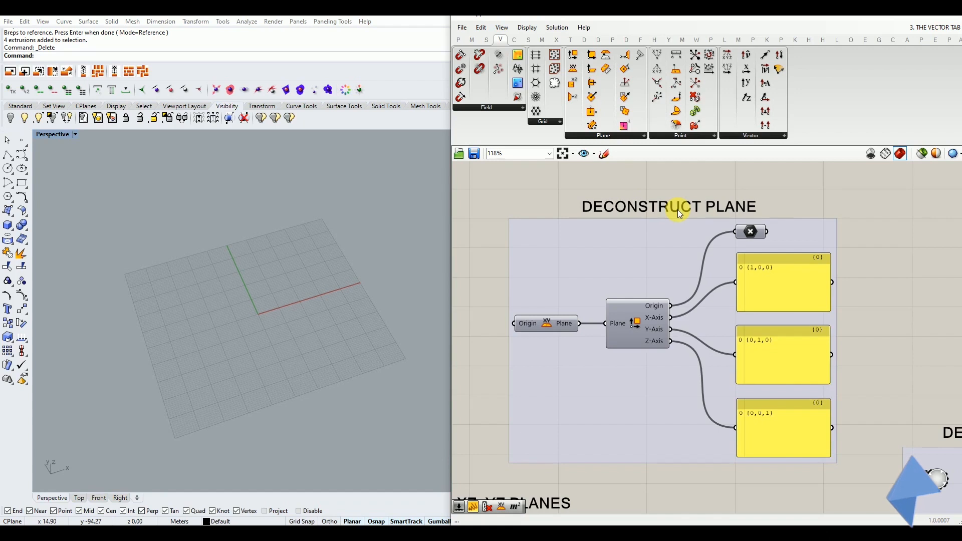
{"action": "scroll", "coordinate": [531, 335], "scroll_direction": "up", "scroll_amount": 3}
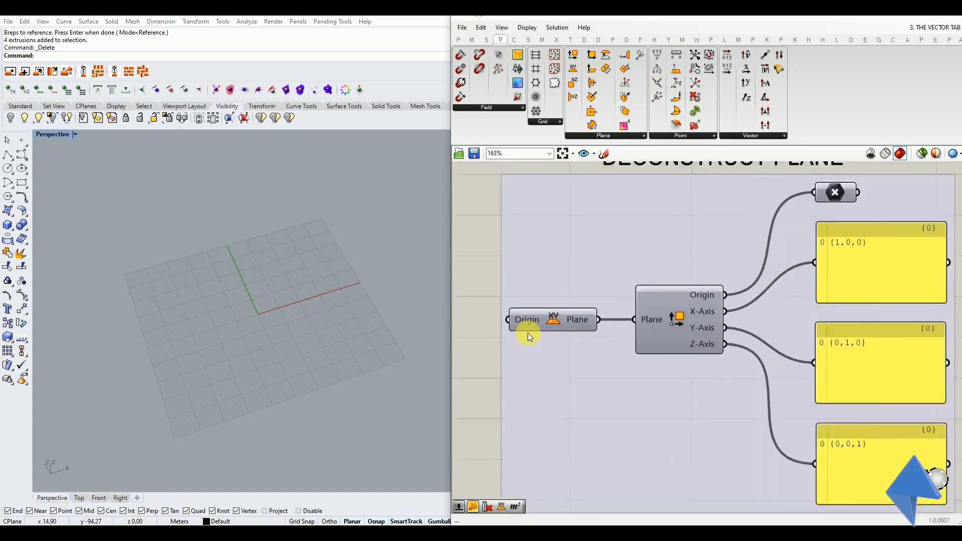
Turn on the preview of the XY Plane component in the Deconstruct Plane group and inspect the plane in the Perspective viewport
{"action": "left_click", "coordinate": [557, 318]}
{"action": "middle_click", "coordinate": [557, 318]}
{"action": "left_click", "coordinate": [575, 299]}
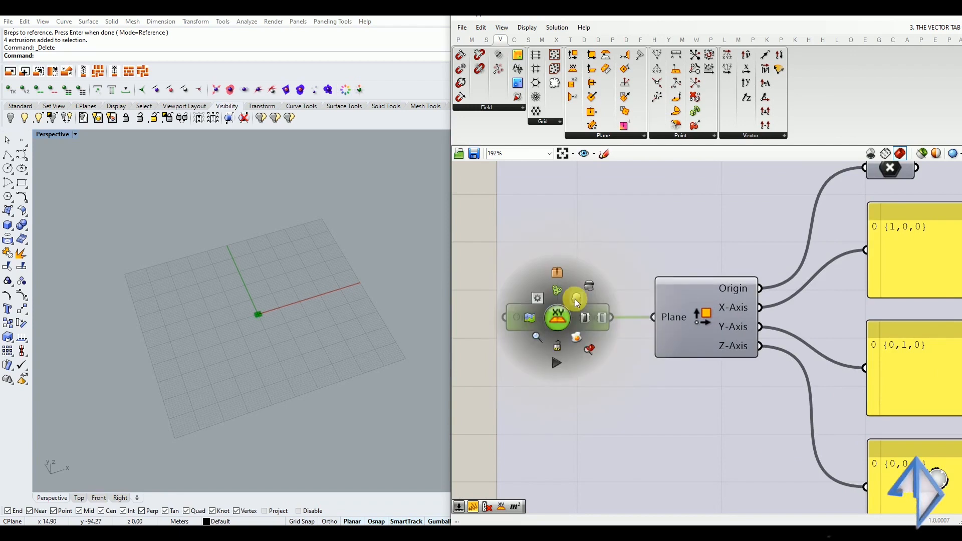
{"action": "right_click", "coordinate": [242, 346]}
{"action": "right_click_drag", "start_coordinate": [242, 346], "coordinate": [270, 350]}
{"action": "scroll", "coordinate": [268, 350], "scroll_direction": "up", "scroll_amount": 12}
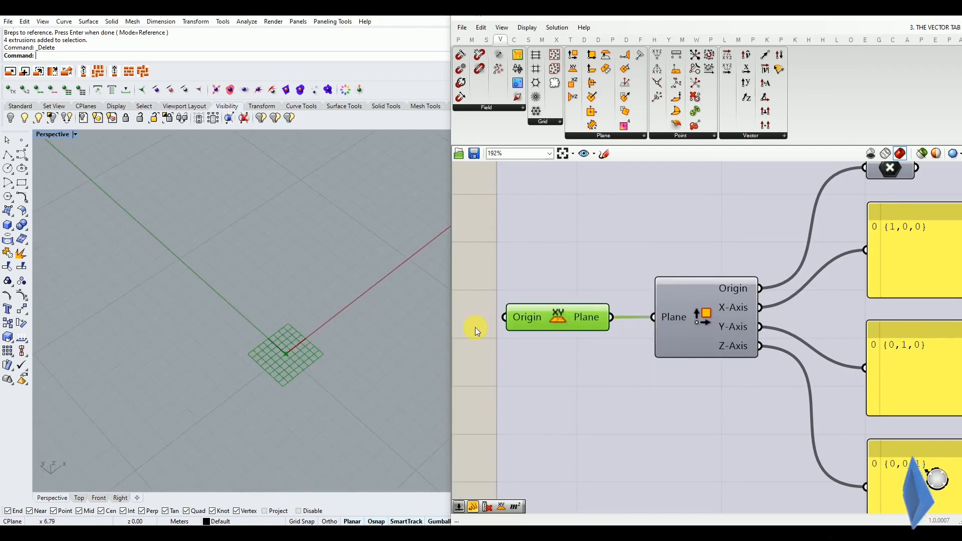
Examine the selected XY Plane component's preview around the world origin in the Perspective viewport
{"action": "left_click", "coordinate": [499, 317]}
{"action": "left_click", "coordinate": [559, 317]}
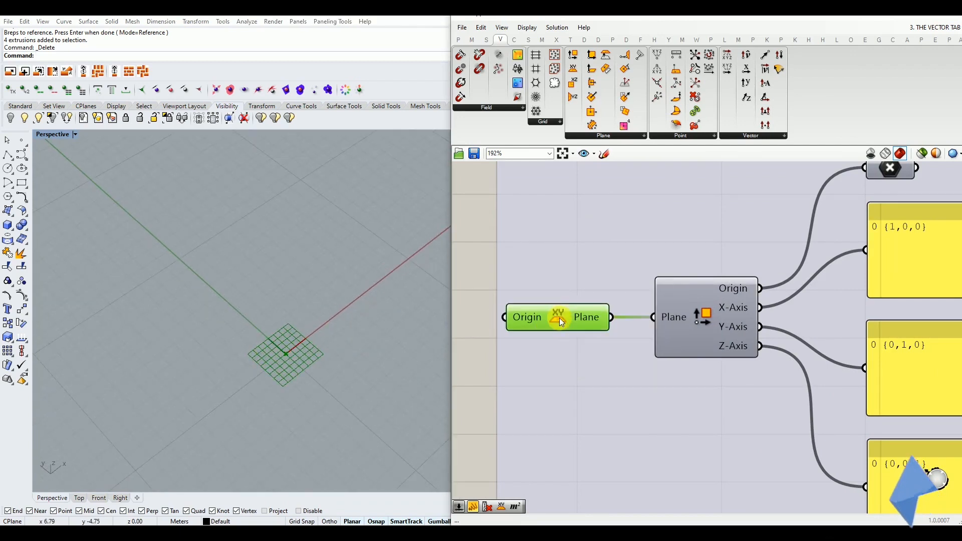
{"action": "middle_click", "coordinate": [560, 318]}
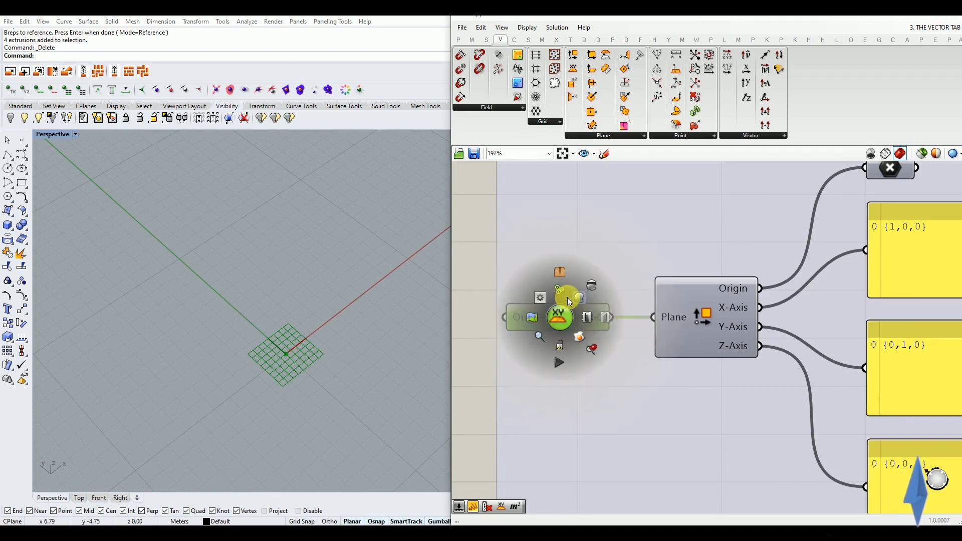
{"action": "scroll", "coordinate": [290, 356], "scroll_direction": "up", "scroll_amount": 5}
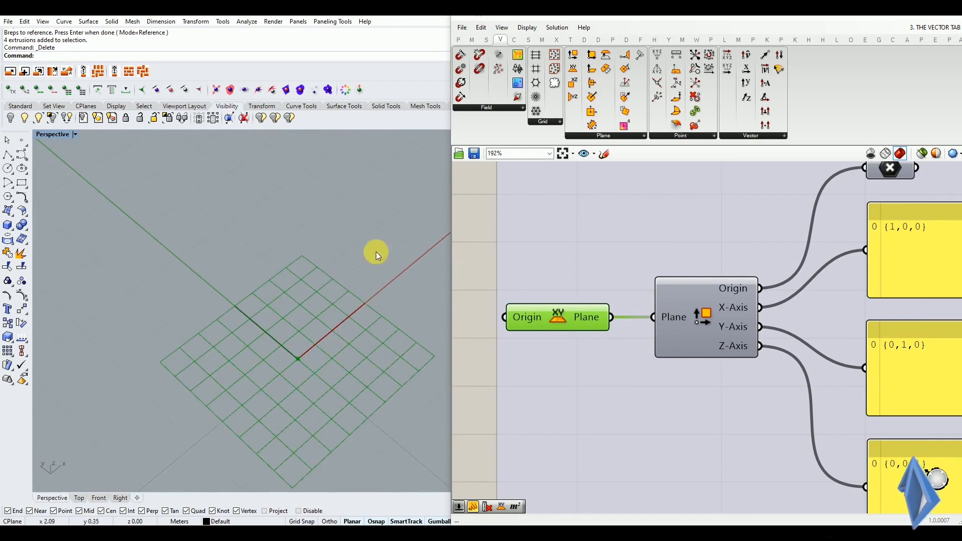
{"action": "scroll", "coordinate": [296, 307], "scroll_direction": "down", "scroll_amount": 5}
{"action": "scroll", "coordinate": [296, 308], "scroll_direction": "down", "scroll_amount": 3}
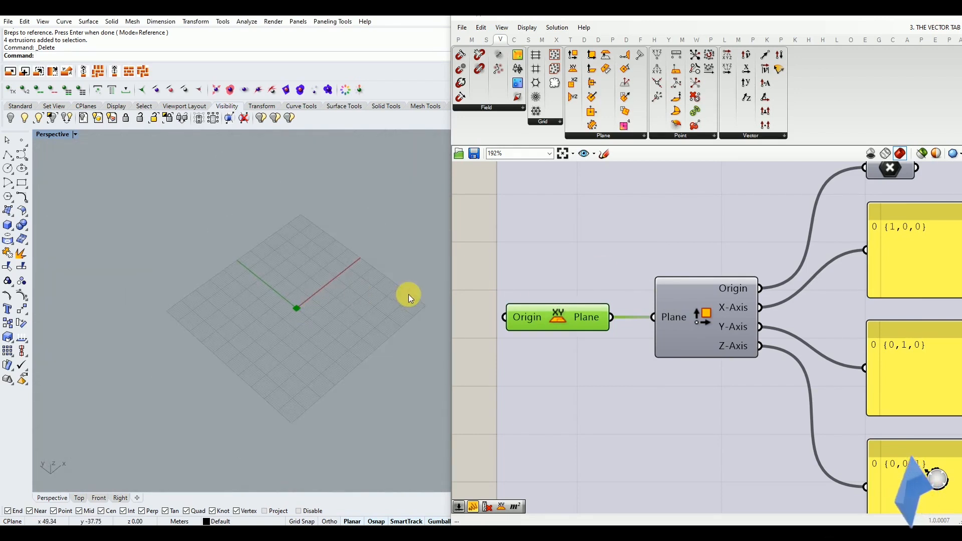
{"action": "right_click_drag", "start_coordinate": [359, 323], "coordinate": [301, 299]}
{"action": "scroll", "coordinate": [302, 299], "scroll_direction": "up", "scroll_amount": 4}
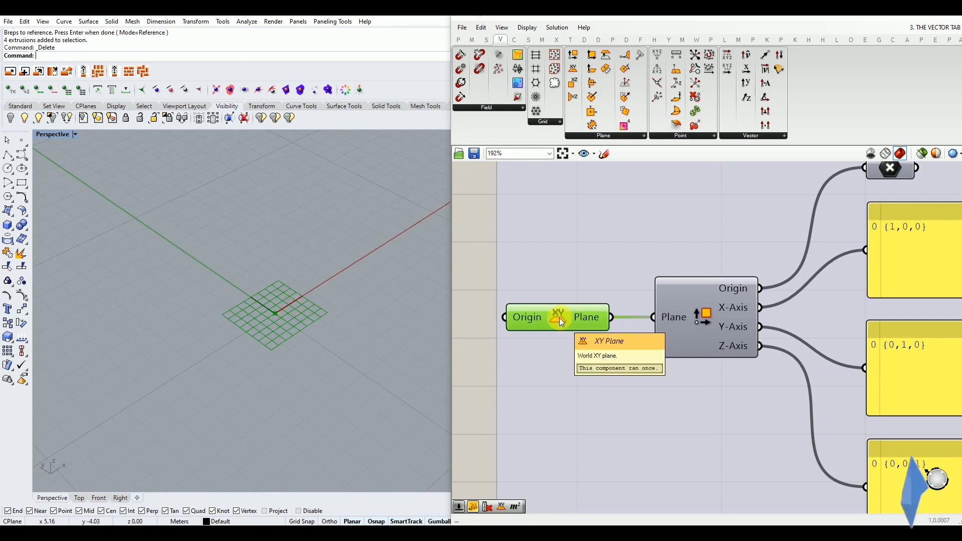
Review the XY, XZ, YZ Planes group, return to the Deconstruct Plane group and inspect the XY plane's preview with its component deselected
{"action": "scroll", "coordinate": [569, 262], "scroll_direction": "down", "scroll_amount": 6}
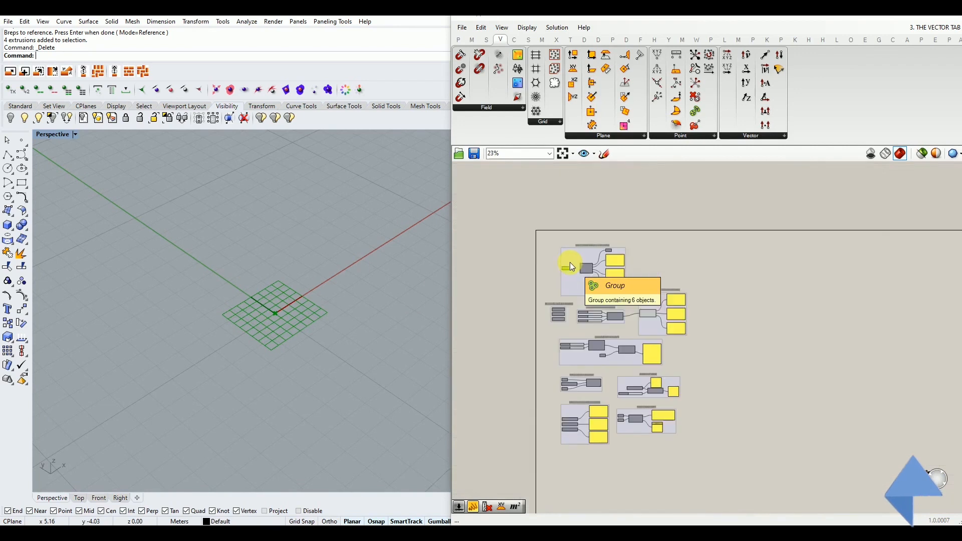
{"action": "scroll", "coordinate": [544, 315], "scroll_direction": "up", "scroll_amount": 6}
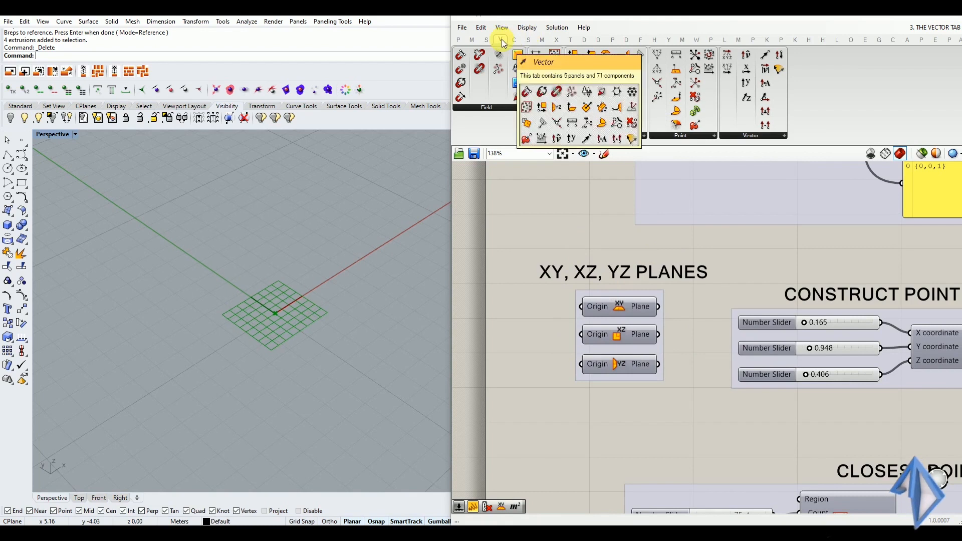
{"action": "scroll", "coordinate": [557, 281], "scroll_direction": "down", "scroll_amount": 5}
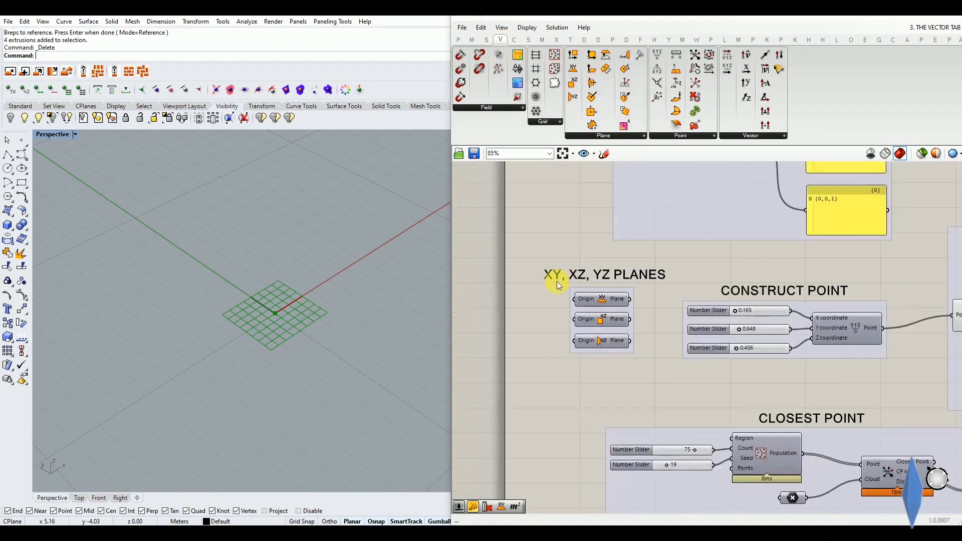
{"action": "scroll", "coordinate": [618, 245], "scroll_direction": "up", "scroll_amount": 5}
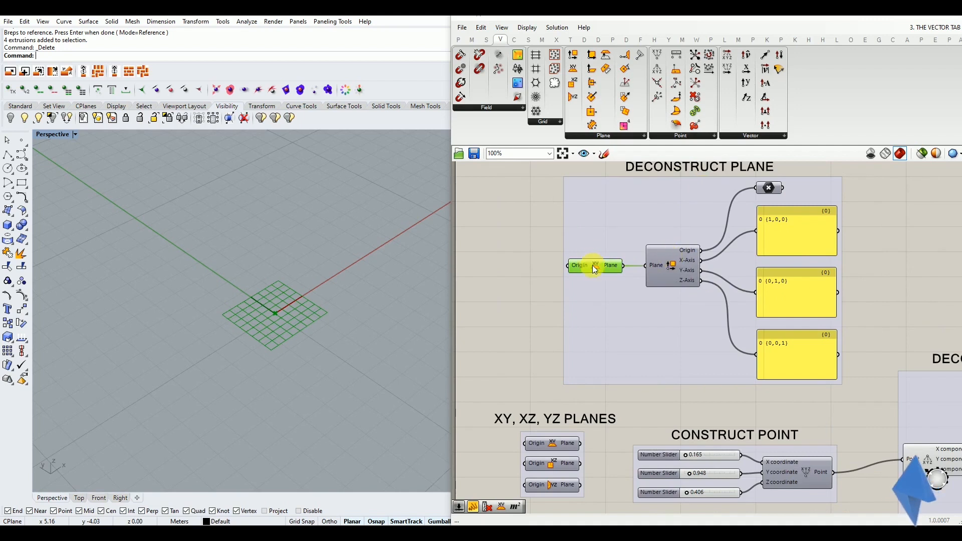
{"action": "scroll", "coordinate": [551, 328], "scroll_direction": "down", "scroll_amount": 1}
{"action": "left_click", "coordinate": [549, 328]}
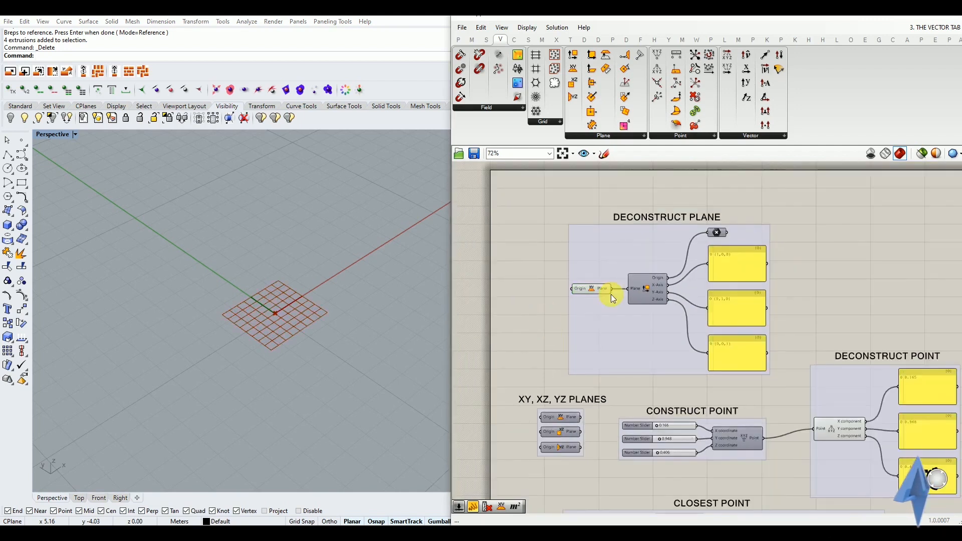
{"action": "scroll", "coordinate": [633, 287], "scroll_direction": "up", "scroll_amount": 3}
{"action": "right_click_drag", "start_coordinate": [286, 331], "coordinate": [287, 339]}
{"action": "scroll", "coordinate": [286, 344], "scroll_direction": "up", "scroll_amount": 2}
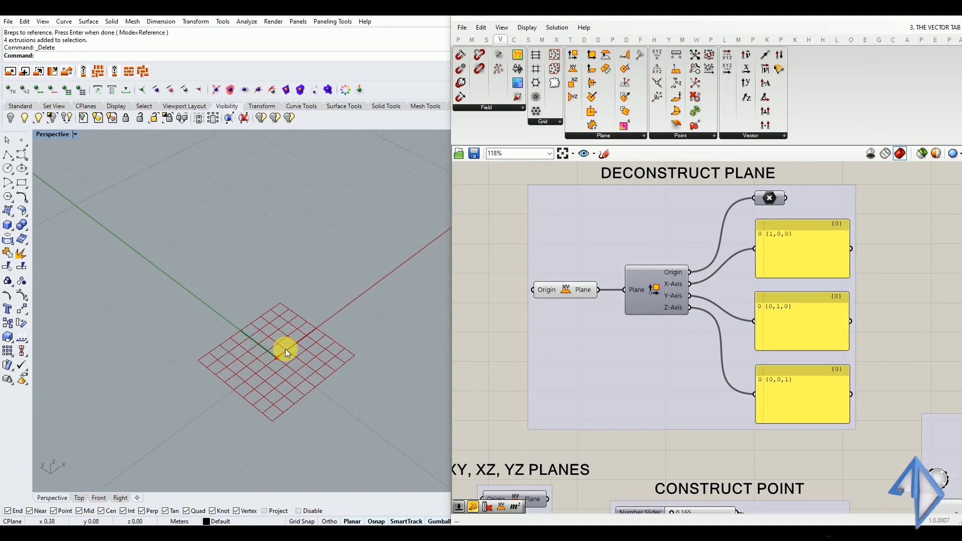
Check the Deconstruct Plane component's Plane input and turn on the component's preview
{"action": "mouse_move", "coordinate": [585, 293]}
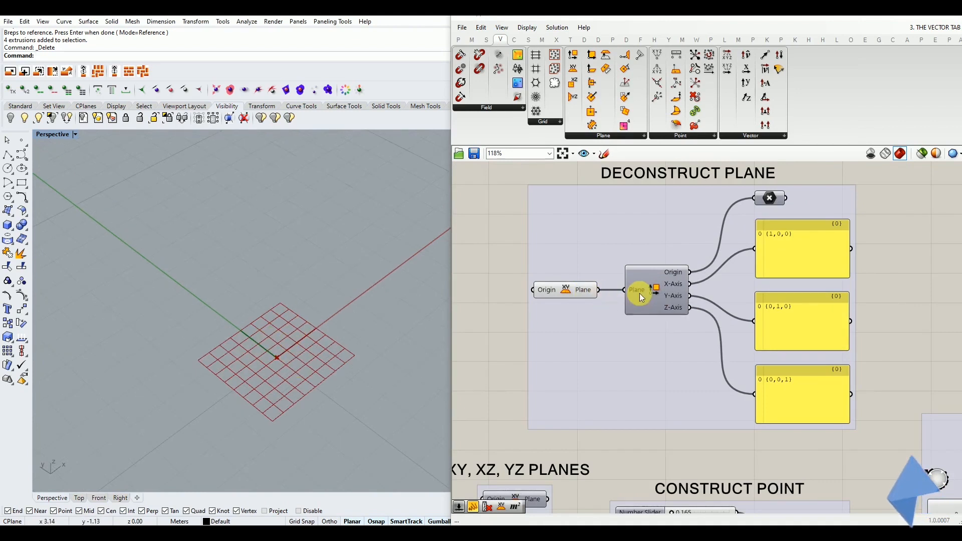
{"action": "mouse_move", "coordinate": [639, 293]}
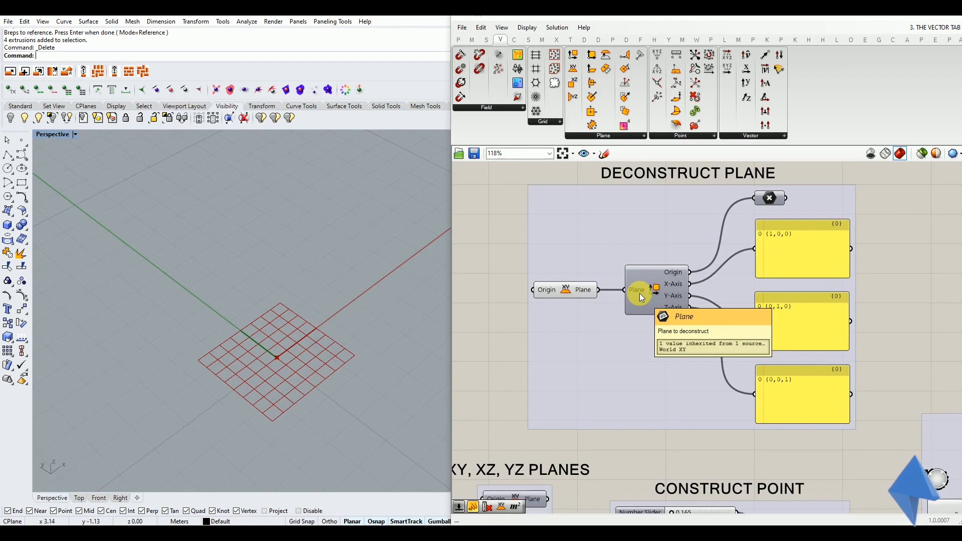
{"action": "scroll", "coordinate": [646, 293], "scroll_direction": "up", "scroll_amount": 3}
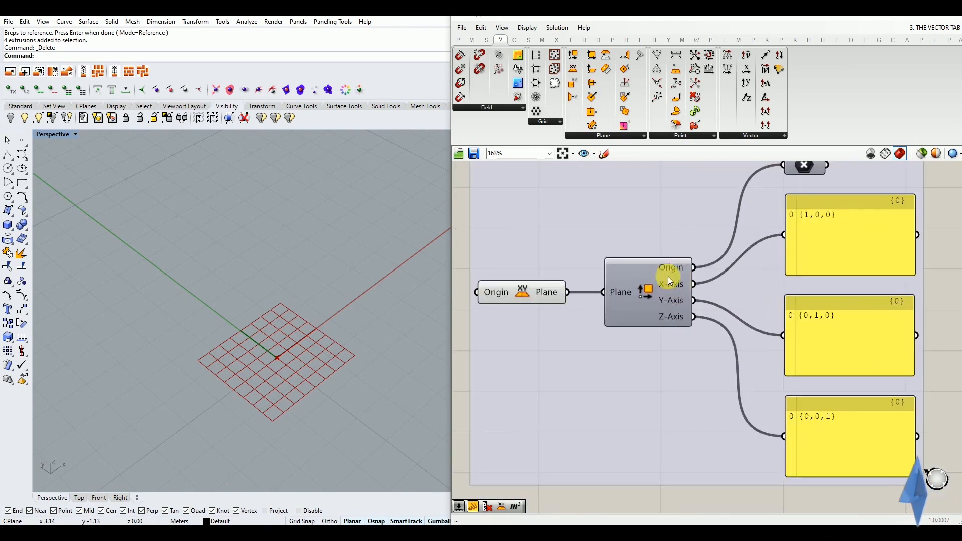
{"action": "left_click", "coordinate": [650, 290]}
{"action": "scroll", "coordinate": [650, 290], "scroll_direction": "up", "scroll_amount": 2}
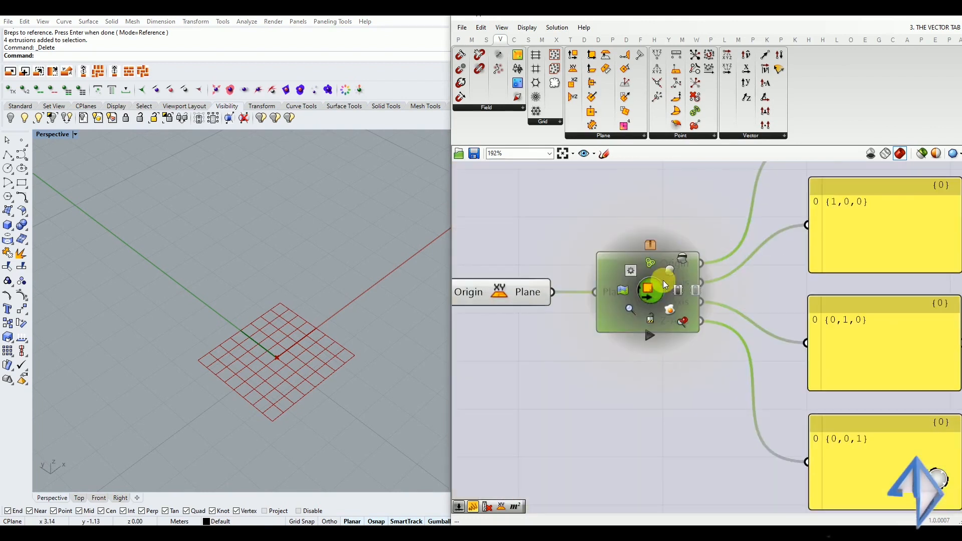
{"action": "left_click", "coordinate": [572, 340]}
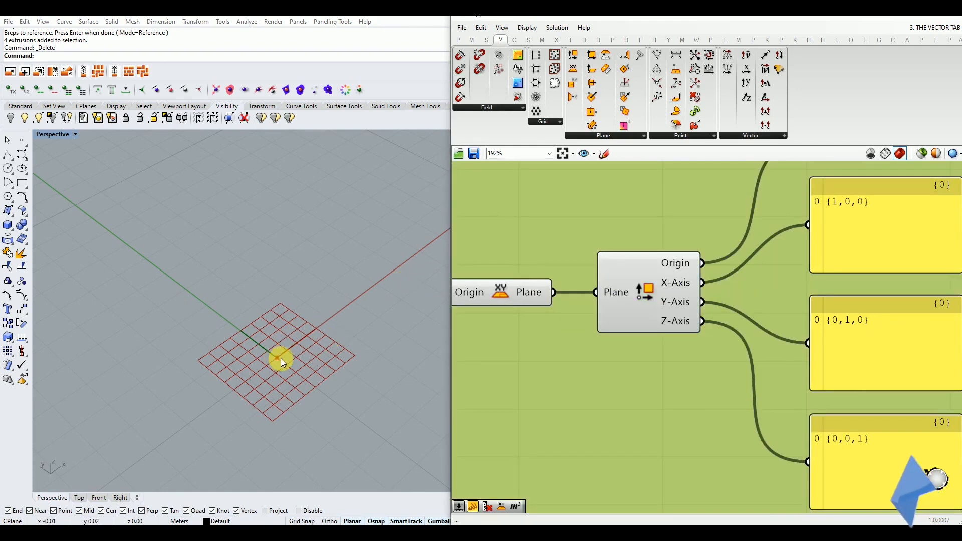
Turn on the preview of the point parameter fed by the Origin output, select it and toggle the viewport grid to inspect the point
{"action": "scroll", "coordinate": [670, 399], "scroll_direction": "down", "scroll_amount": 4}
{"action": "scroll", "coordinate": [768, 299], "scroll_direction": "up", "scroll_amount": 1}
{"action": "left_click", "coordinate": [736, 284]}
{"action": "middle_click", "coordinate": [736, 284]}
{"action": "left_click", "coordinate": [753, 267]}
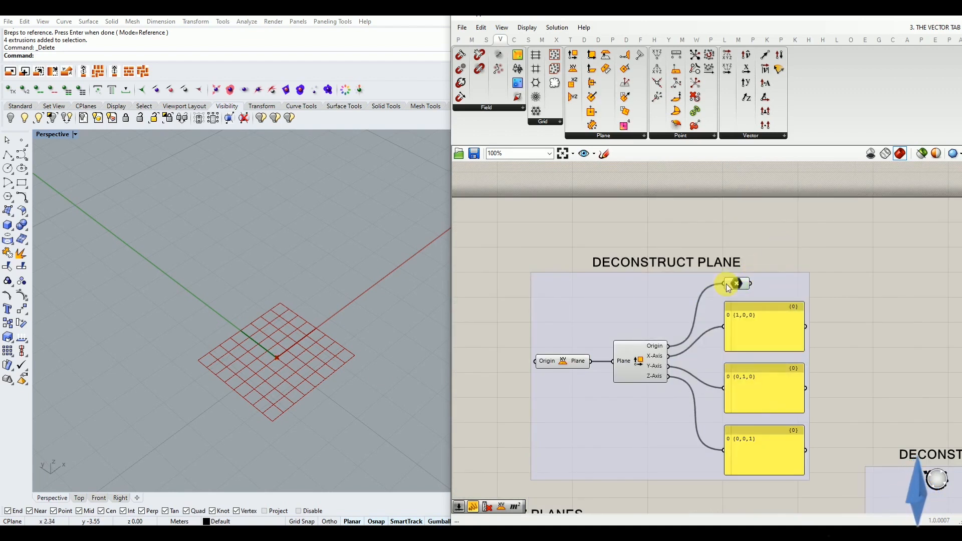
{"action": "scroll", "coordinate": [721, 293], "scroll_direction": "up", "scroll_amount": 2}
{"action": "left_click", "coordinate": [737, 296]}
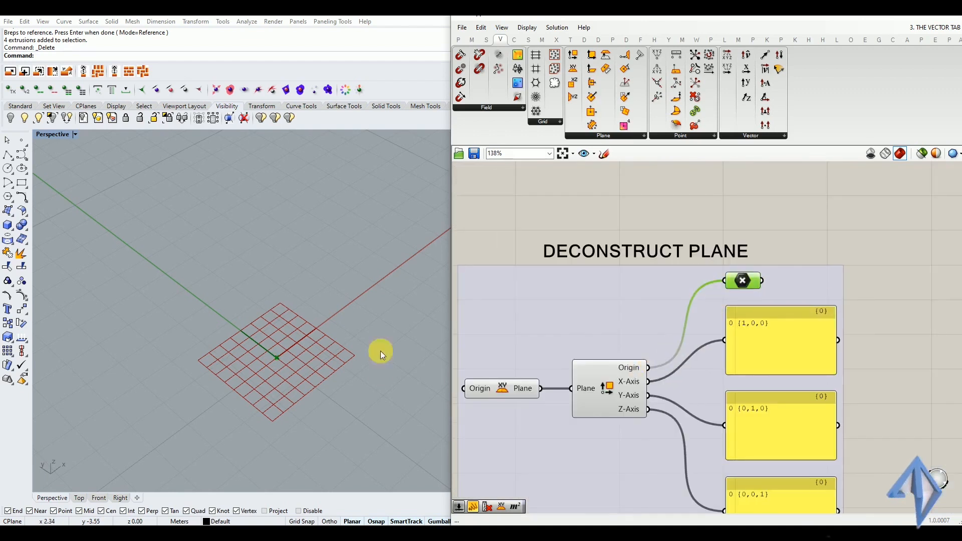
{"action": "key", "text": "F7"}
{"action": "key", "text": "F7"}
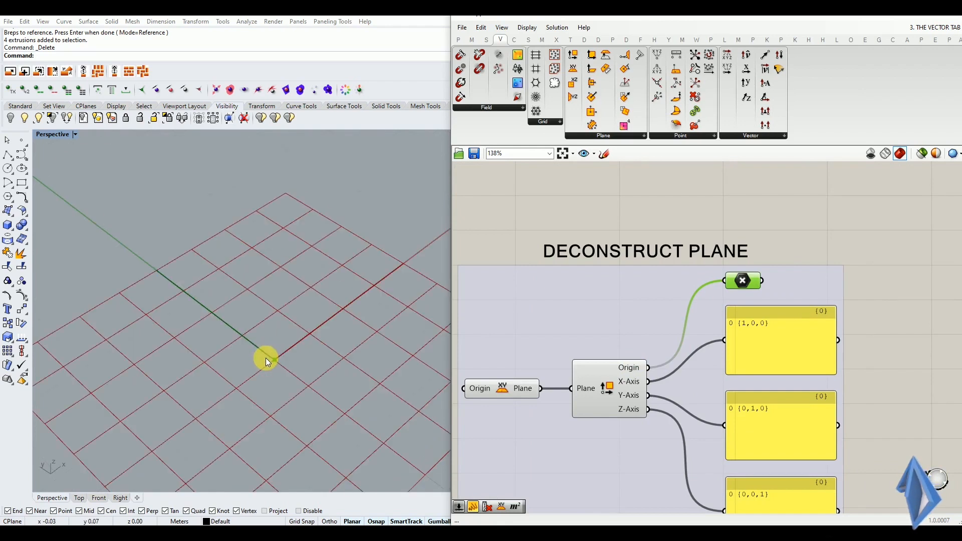
Deselect the point parameter and review the axis outputs of the Deconstruct Plane component
{"action": "left_click", "coordinate": [800, 263]}
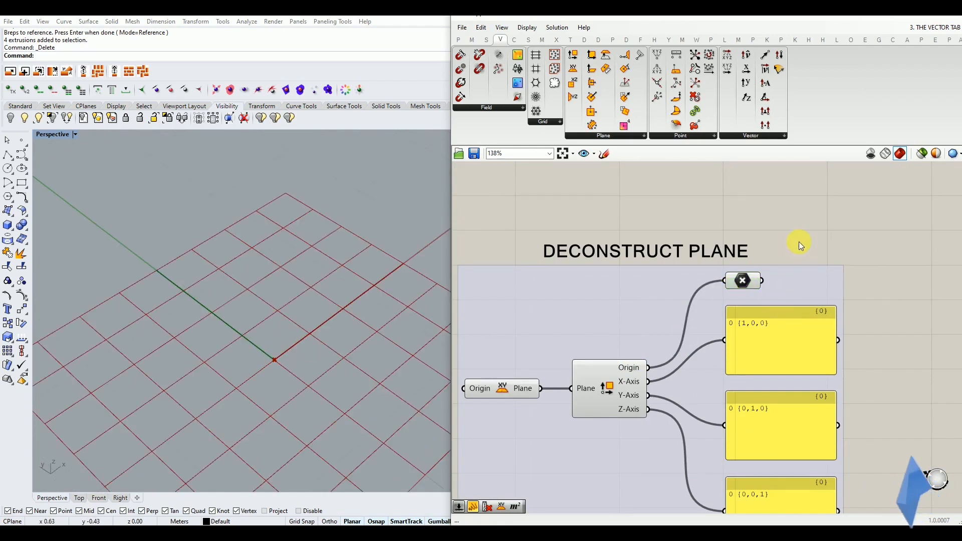
{"action": "scroll", "coordinate": [695, 402], "scroll_direction": "down", "scroll_amount": 2}
{"action": "scroll", "coordinate": [666, 351], "scroll_direction": "up", "scroll_amount": 1}
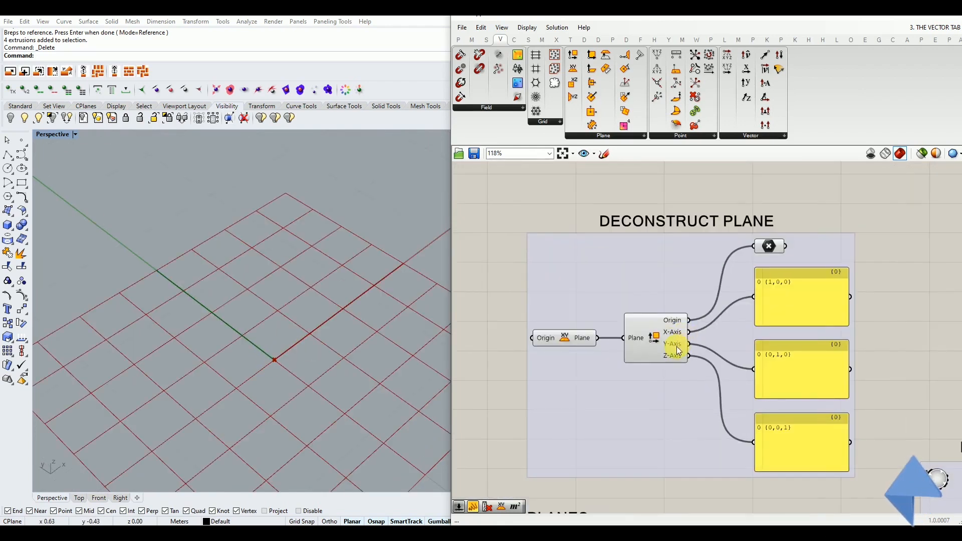
{"action": "mouse_move", "coordinate": [682, 356]}
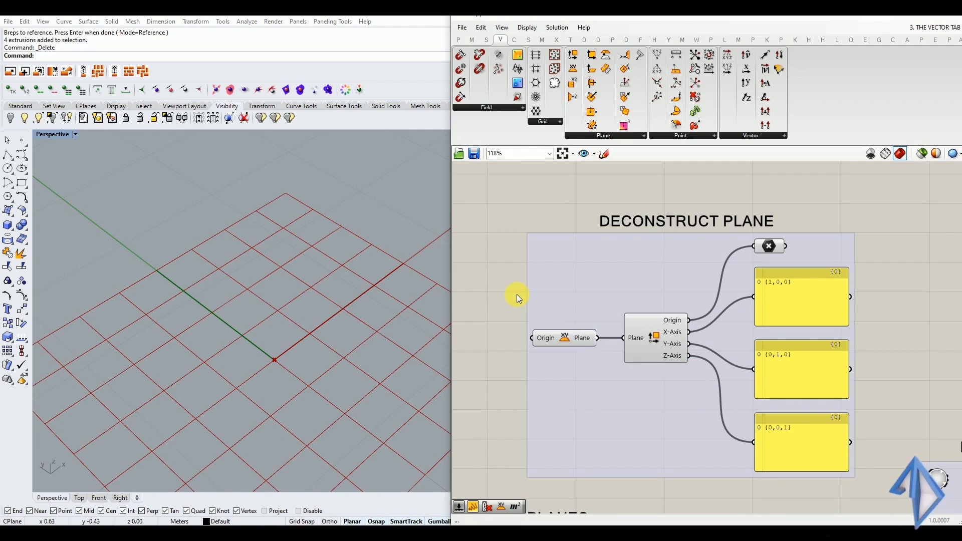
{"action": "scroll", "coordinate": [516, 294], "scroll_direction": "down", "scroll_amount": 1}
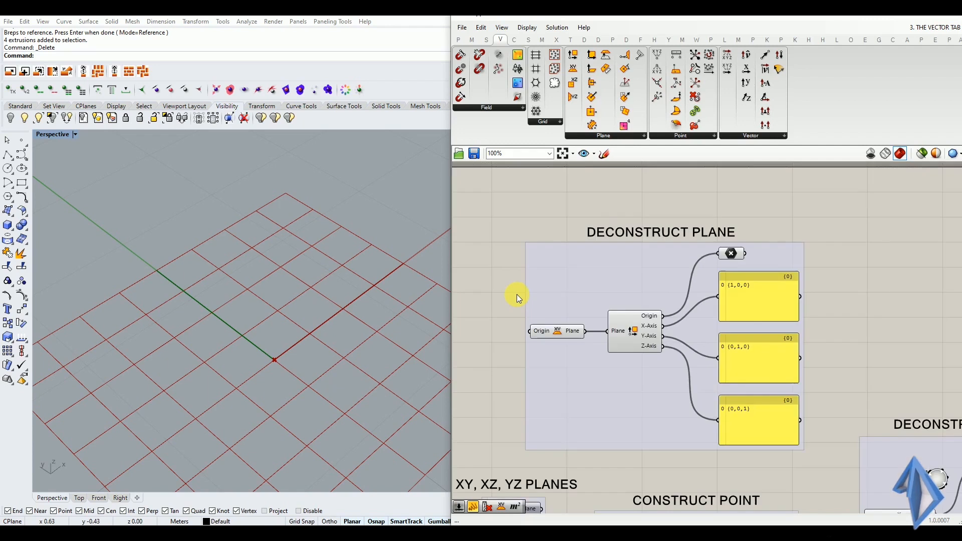
Sketch a circled, crossed point with an arrow leading away from it on the empty canvas beside the Deconstruct Plane group
{"action": "left_click", "coordinate": [604, 158]}
{"action": "scroll", "coordinate": [536, 240], "scroll_direction": "down", "scroll_amount": 1}
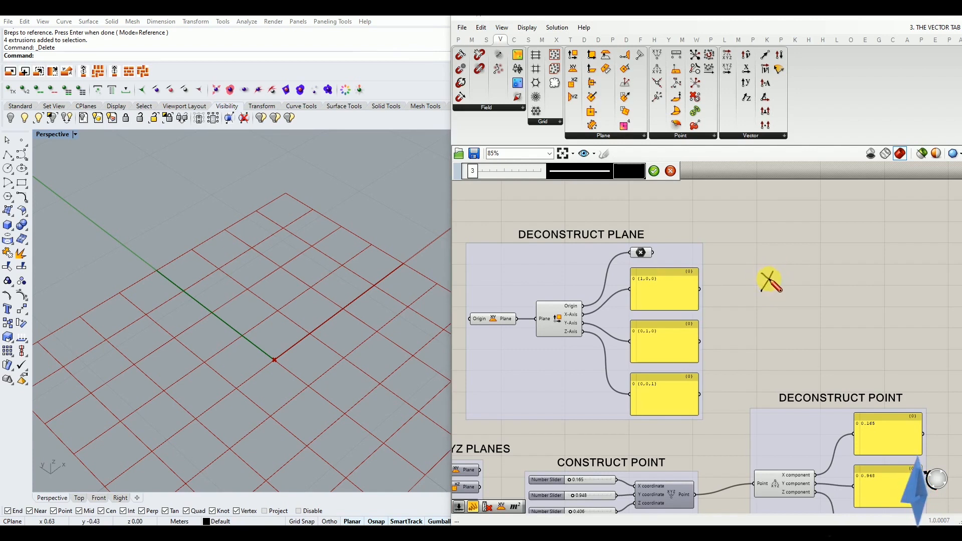
{"action": "mouse_move", "coordinate": [766, 279]}
{"action": "left_mouse_down"}
{"action": "mouse_move", "coordinate": [836, 256]}
{"action": "mouse_move", "coordinate": [829, 269]}
{"action": "left_mouse_up"}
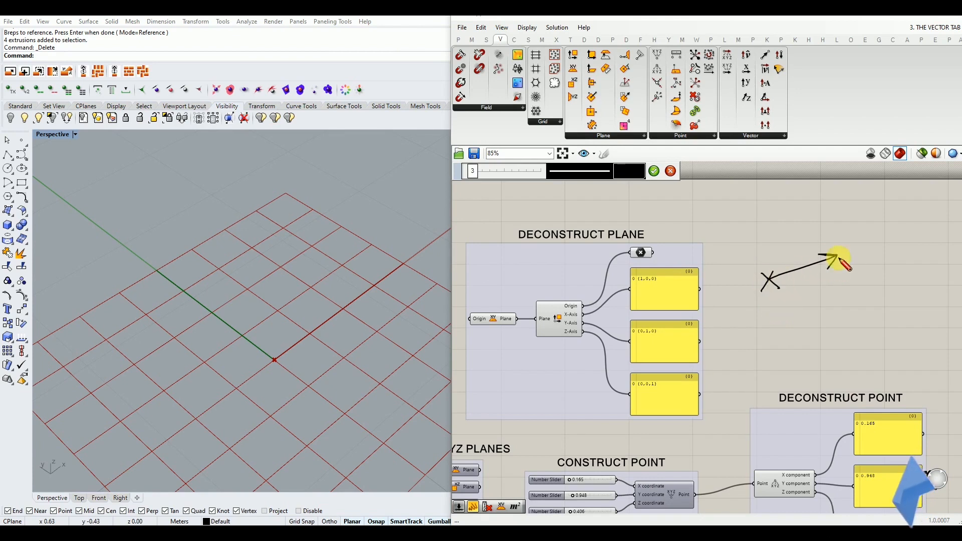
{"action": "mouse_move", "coordinate": [771, 272]}
{"action": "left_mouse_down"}
{"action": "mouse_move", "coordinate": [762, 279]}
{"action": "mouse_move", "coordinate": [784, 278]}
{"action": "left_mouse_up"}
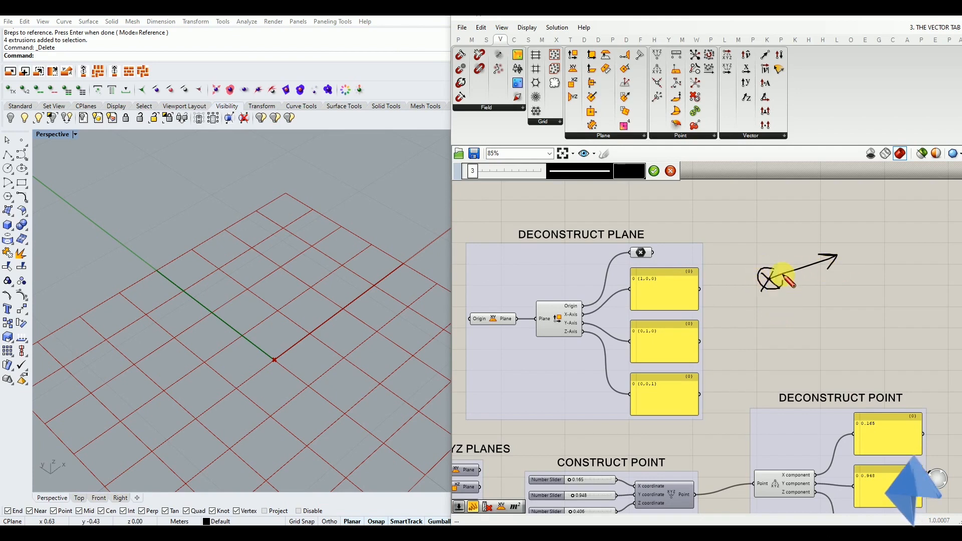
Label the sketched arrow K, add a circled B with its own short arrow above it, and accept the sketch
{"action": "mouse_move", "coordinate": [831, 274]}
{"action": "left_mouse_down"}
{"action": "mouse_move", "coordinate": [821, 272]}
{"action": "mouse_move", "coordinate": [848, 287]}
{"action": "mouse_move", "coordinate": [848, 278]}
{"action": "left_mouse_up"}
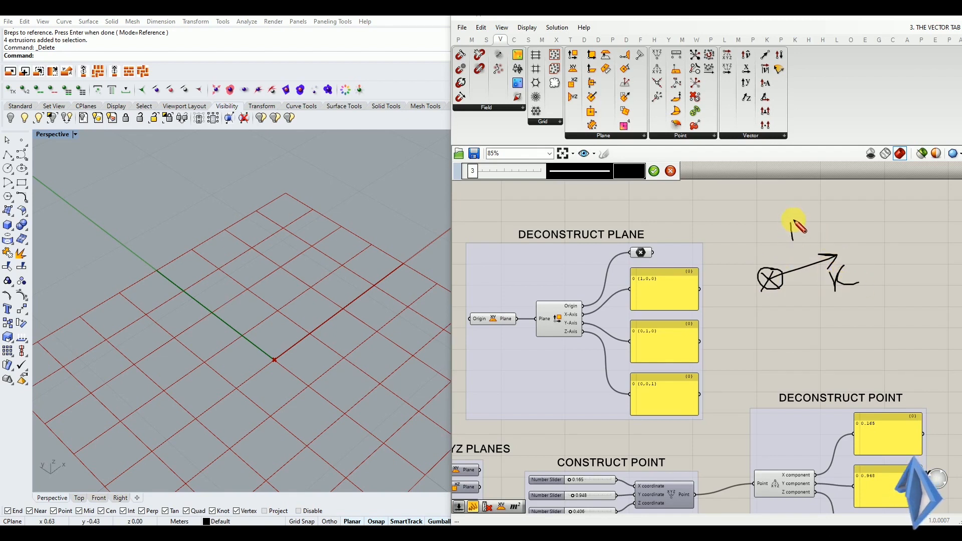
{"action": "mouse_move", "coordinate": [801, 217]}
{"action": "left_mouse_down"}
{"action": "mouse_move", "coordinate": [809, 221]}
{"action": "mouse_move", "coordinate": [800, 228]}
{"action": "mouse_move", "coordinate": [810, 222]}
{"action": "left_mouse_up"}
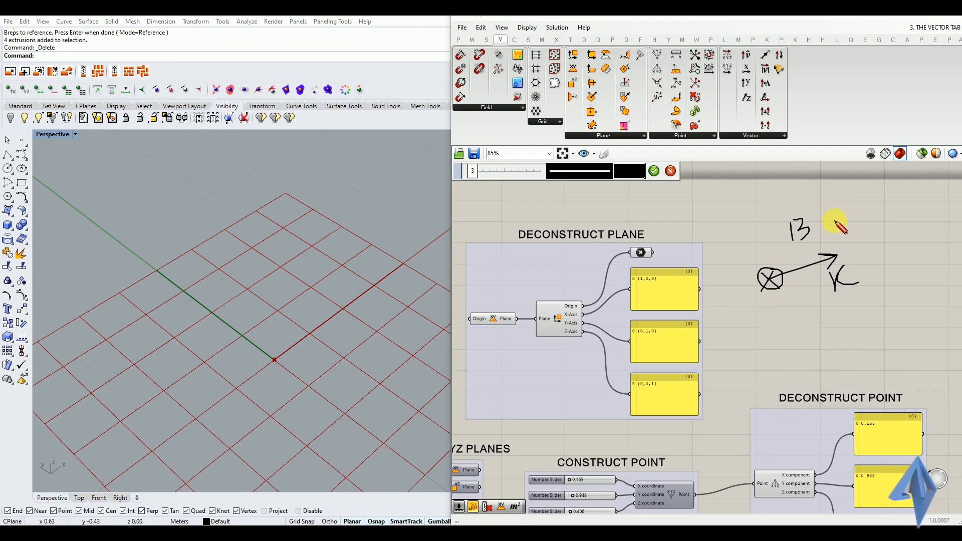
{"action": "mouse_move", "coordinate": [826, 227]}
{"action": "left_mouse_down"}
{"action": "mouse_move", "coordinate": [801, 202]}
{"action": "mouse_move", "coordinate": [774, 251]}
{"action": "mouse_move", "coordinate": [827, 226]}
{"action": "left_mouse_up"}
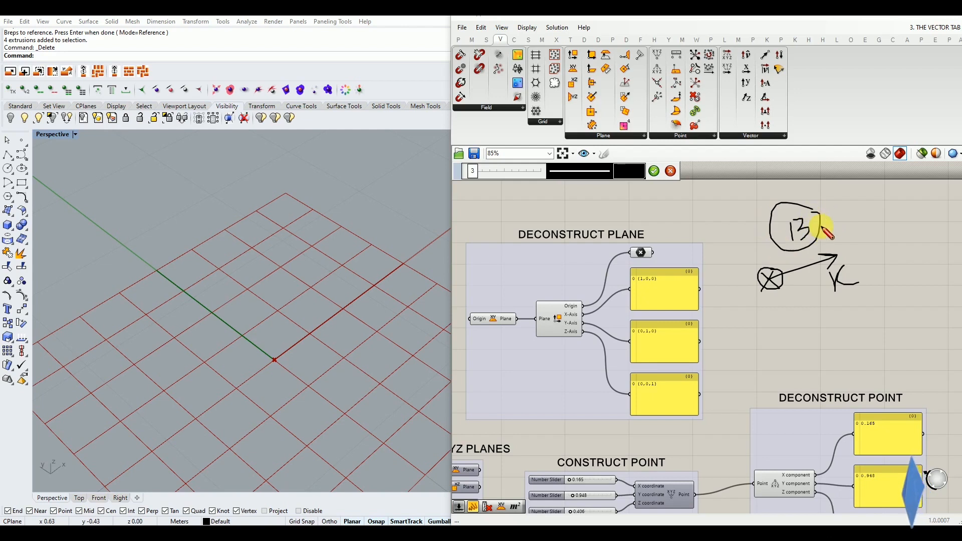
{"action": "left_click_drag", "start_coordinate": [832, 226], "coordinate": [833, 226]}
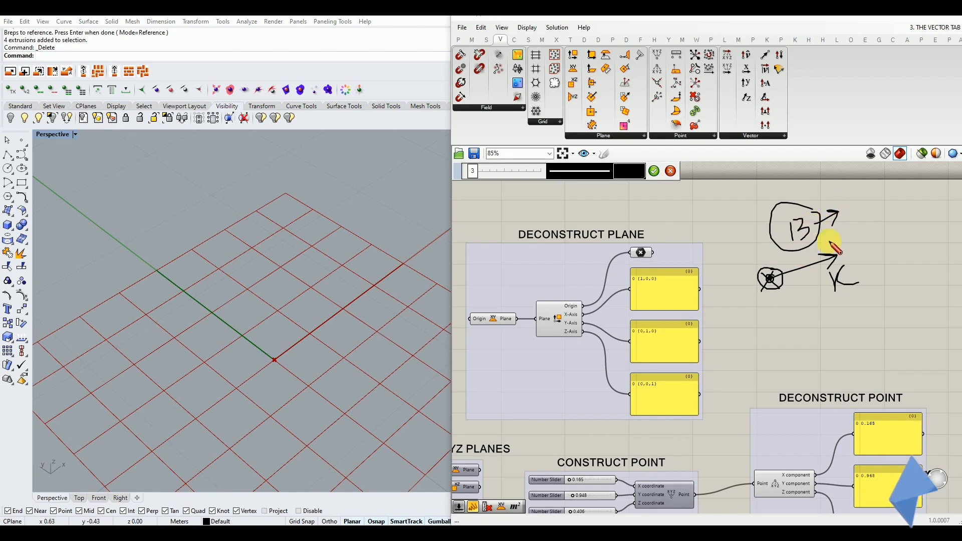
{"action": "left_click", "coordinate": [653, 171]}
Return to the Deconstruct Plane group and examine the XY plane's preview against the world axes from several angles in the Perspective viewport
{"action": "scroll", "coordinate": [594, 298], "scroll_direction": "down", "scroll_amount": 2}
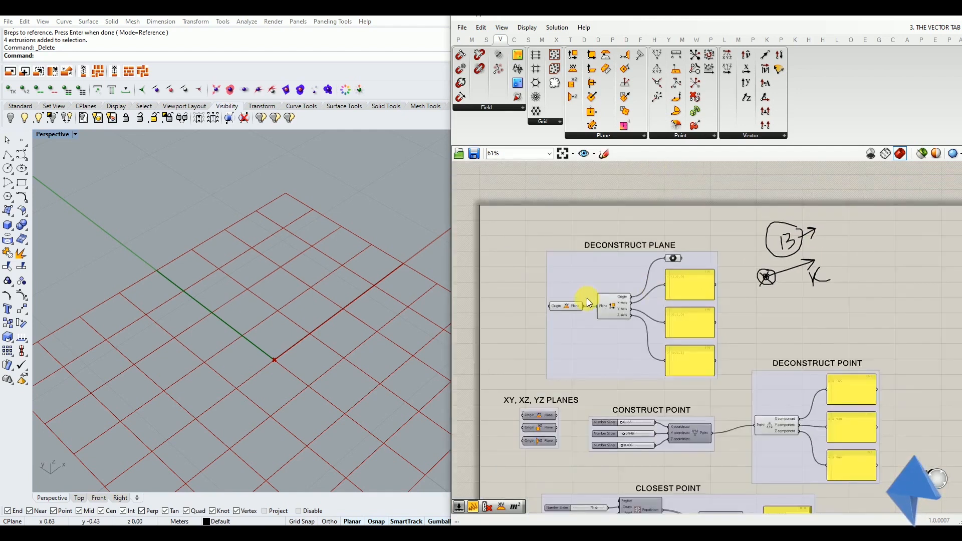
{"action": "scroll", "coordinate": [620, 312], "scroll_direction": "up", "scroll_amount": 2}
{"action": "scroll", "coordinate": [620, 312], "scroll_direction": "up", "scroll_amount": 3}
{"action": "scroll", "coordinate": [626, 308], "scroll_direction": "down", "scroll_amount": 1}
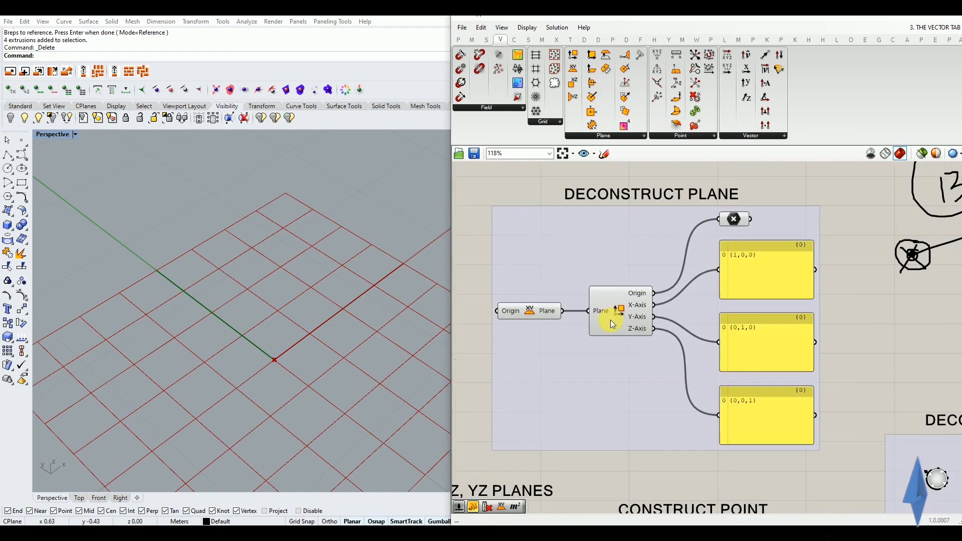
{"action": "scroll", "coordinate": [292, 308], "scroll_direction": "down", "scroll_amount": 3}
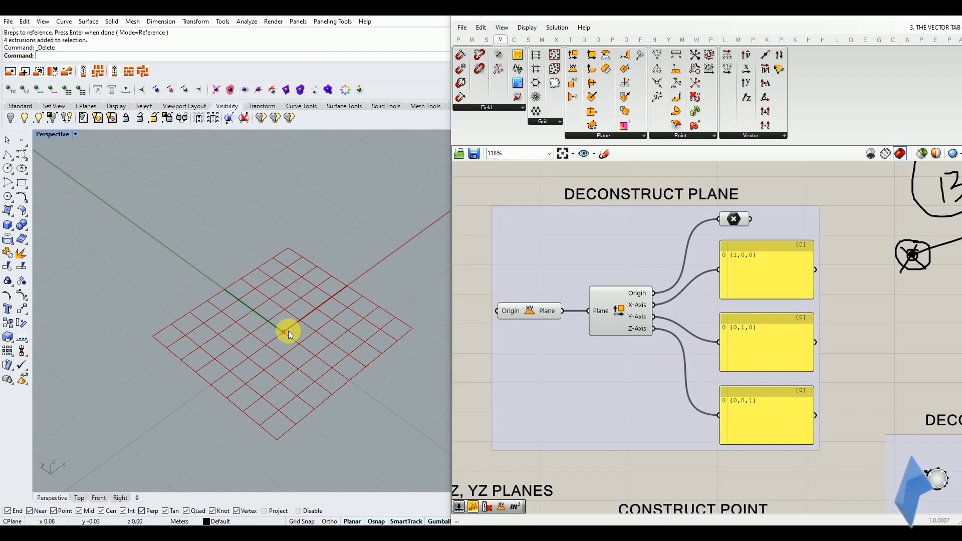
{"action": "scroll", "coordinate": [235, 354], "scroll_direction": "down", "scroll_amount": 5}
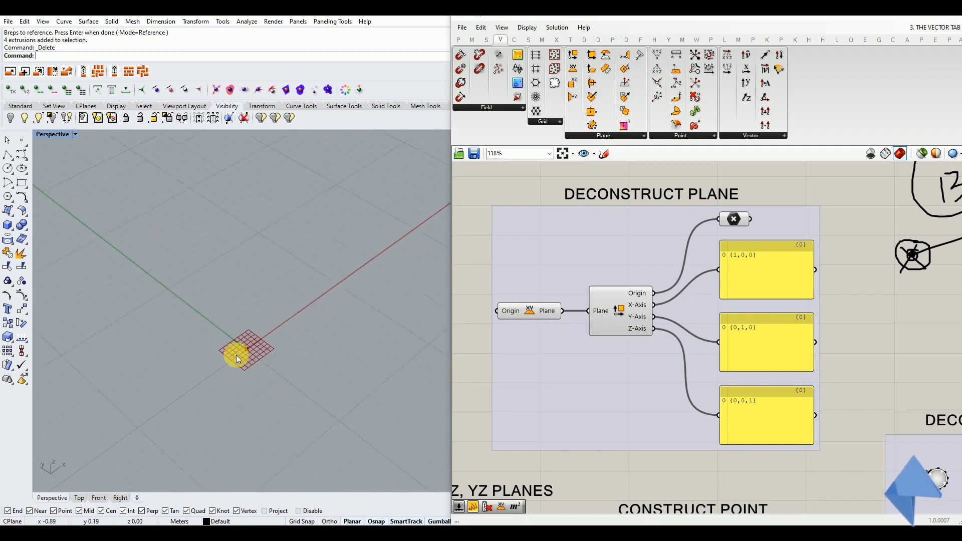
{"action": "scroll", "coordinate": [236, 353], "scroll_direction": "down", "scroll_amount": 3}
{"action": "scroll", "coordinate": [233, 355], "scroll_direction": "up", "scroll_amount": 5}
{"action": "scroll", "coordinate": [235, 355], "scroll_direction": "down", "scroll_amount": 5}
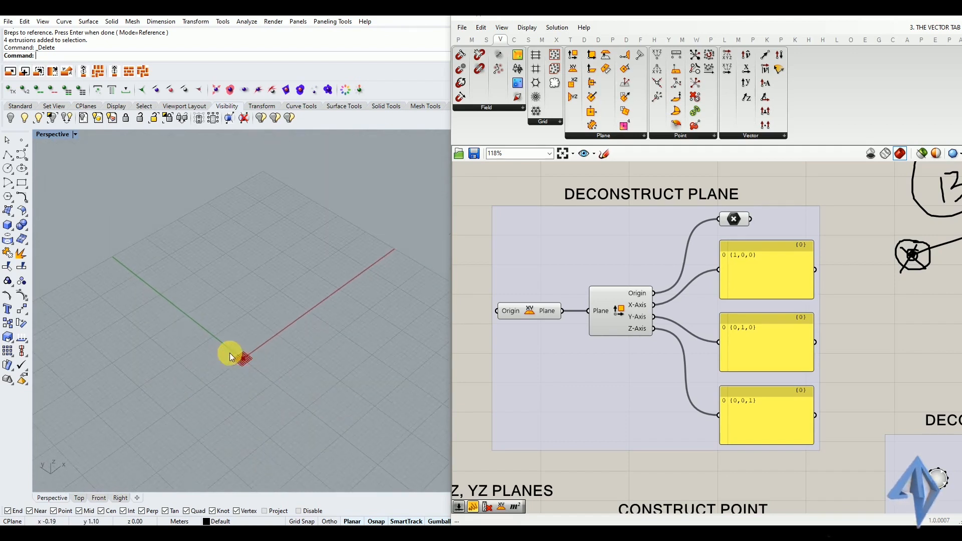
{"action": "right_click_drag", "start_coordinate": [210, 348], "coordinate": [240, 314]}
{"action": "scroll", "coordinate": [253, 310], "scroll_direction": "up", "scroll_amount": 3}
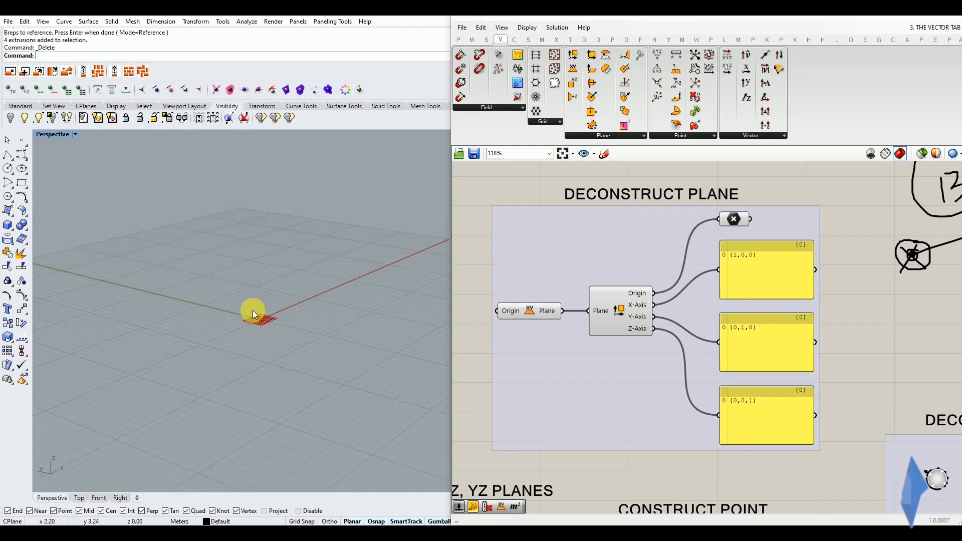
{"action": "scroll", "coordinate": [259, 321], "scroll_direction": "down", "scroll_amount": 2}
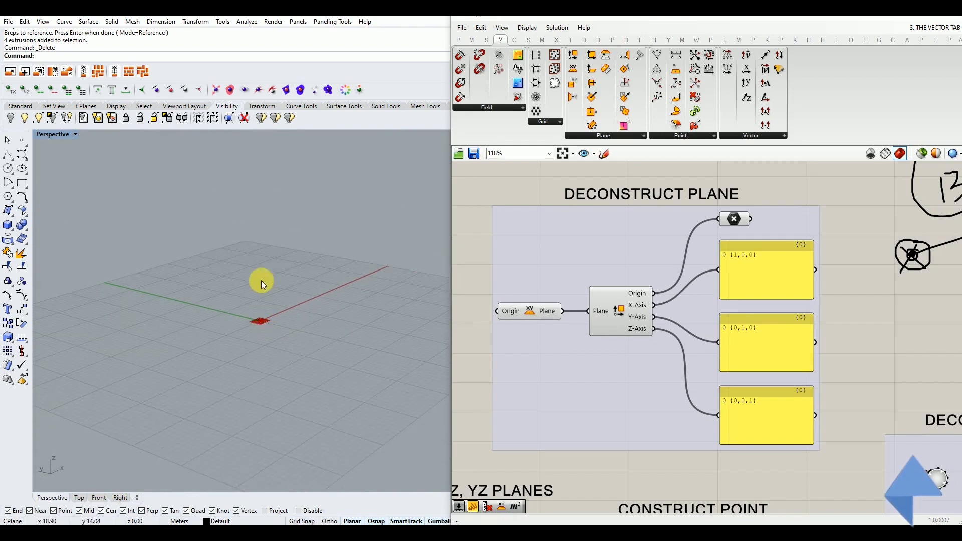
{"action": "right_click_drag", "start_coordinate": [275, 324], "coordinate": [349, 311]}
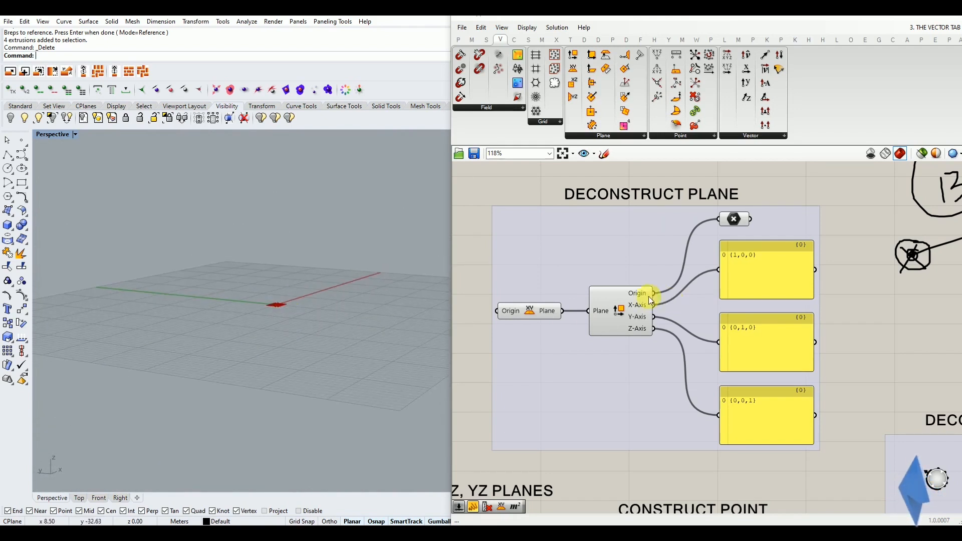
Read the Deconstruct Plane component's X-, Y- and Z-Axis panels, then select the point parameter to inspect the origin in the viewport
{"action": "scroll", "coordinate": [633, 322], "scroll_direction": "down", "scroll_amount": 2}
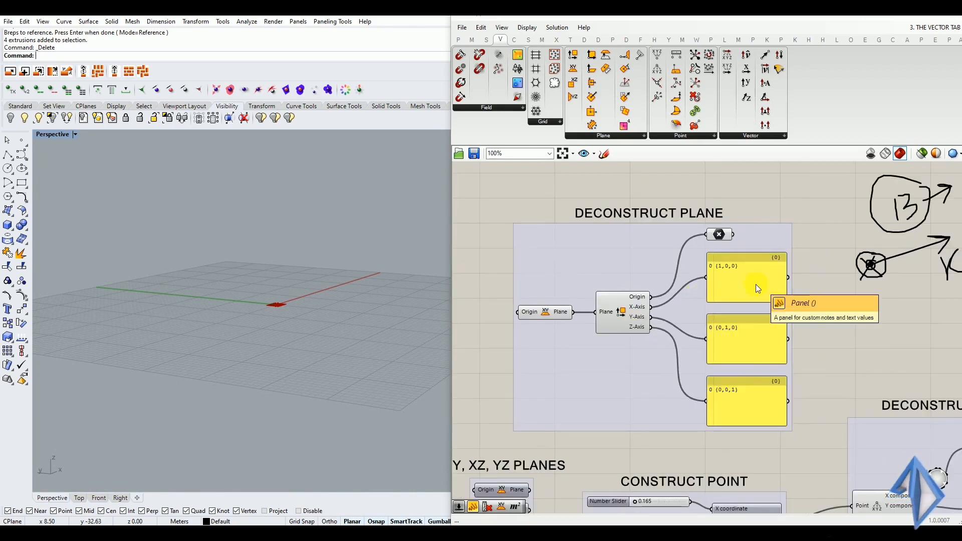
{"action": "scroll", "coordinate": [759, 289], "scroll_direction": "up", "scroll_amount": 2}
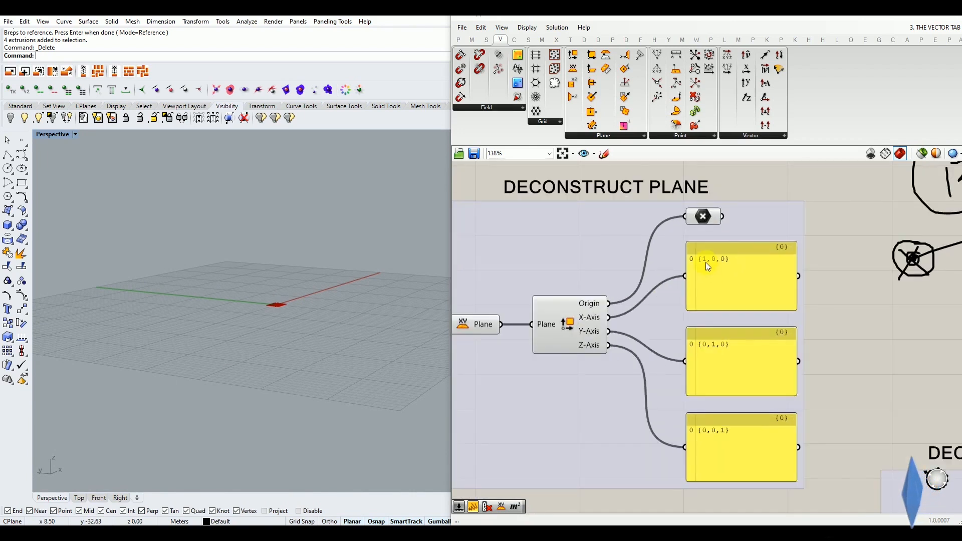
{"action": "scroll", "coordinate": [723, 257], "scroll_direction": "up", "scroll_amount": 2}
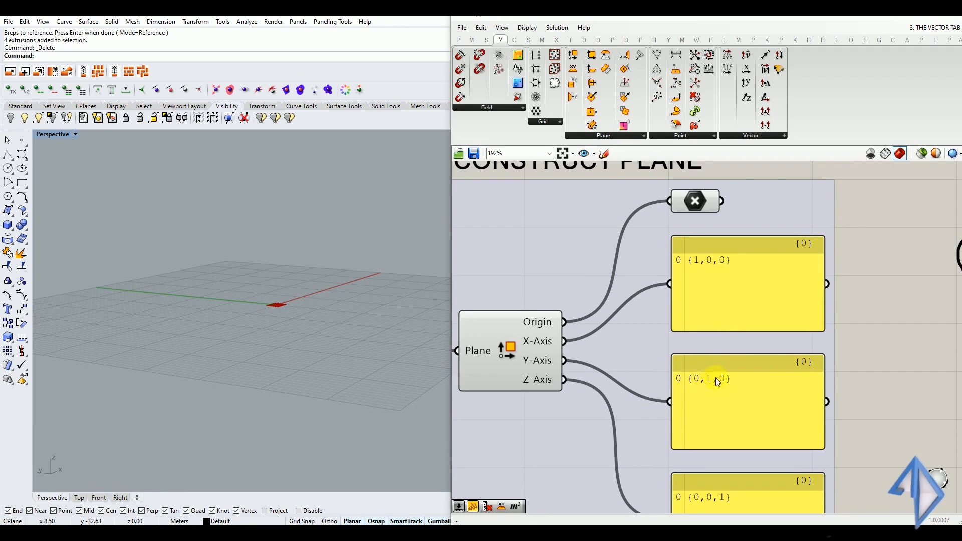
{"action": "scroll", "coordinate": [716, 300], "scroll_direction": "down", "scroll_amount": 2}
{"action": "scroll", "coordinate": [715, 427], "scroll_direction": "up", "scroll_amount": 2}
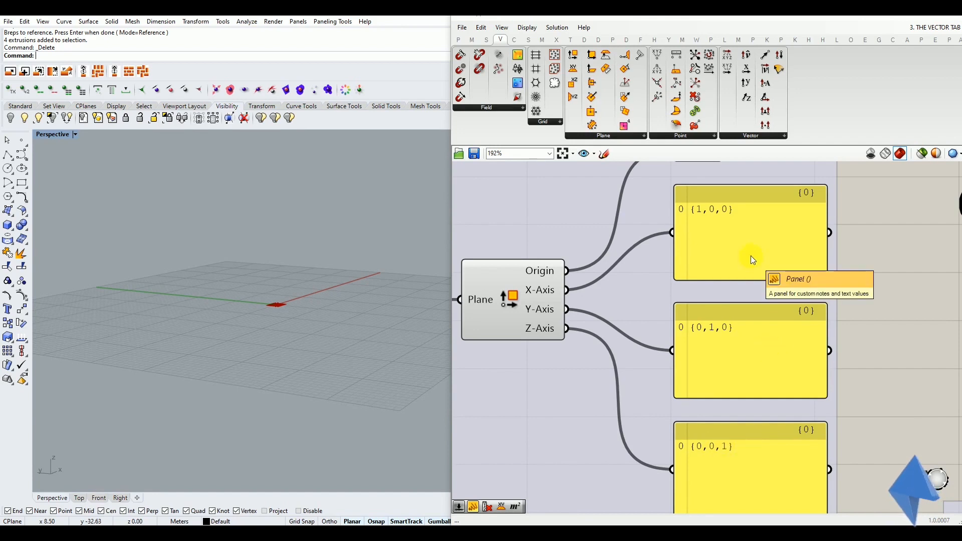
{"action": "scroll", "coordinate": [640, 276], "scroll_direction": "down", "scroll_amount": 2}
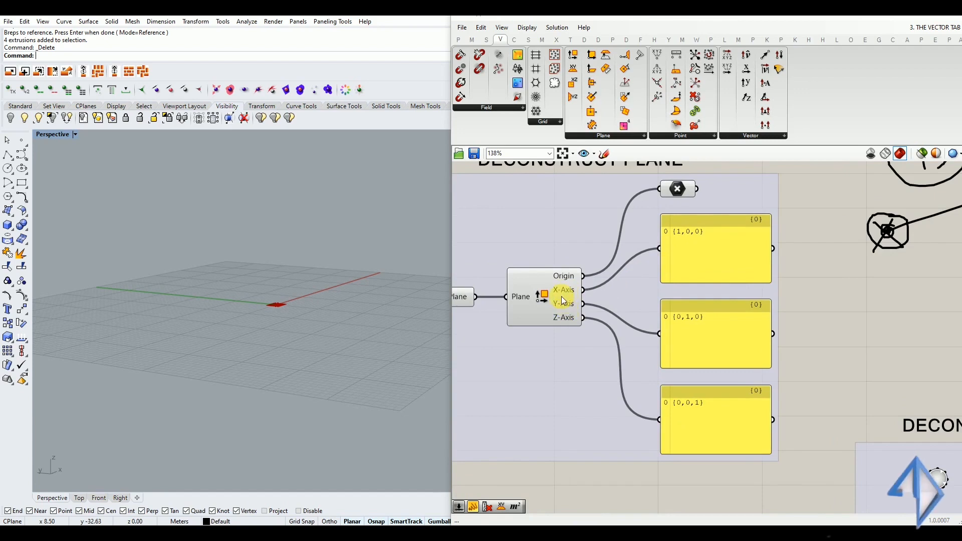
{"action": "mouse_move", "coordinate": [564, 300]}
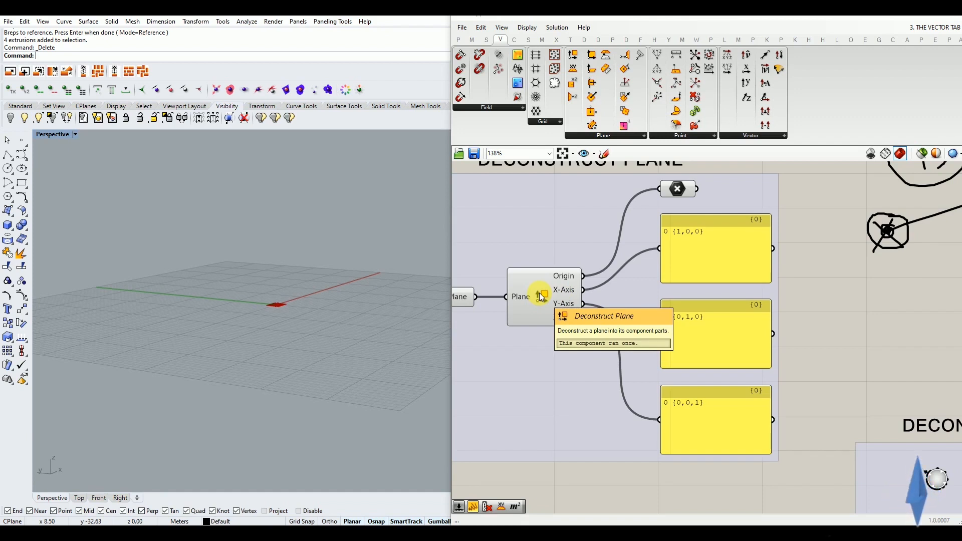
{"action": "left_click", "coordinate": [677, 190]}
{"action": "right_click_drag", "start_coordinate": [299, 300], "coordinate": [290, 329]}
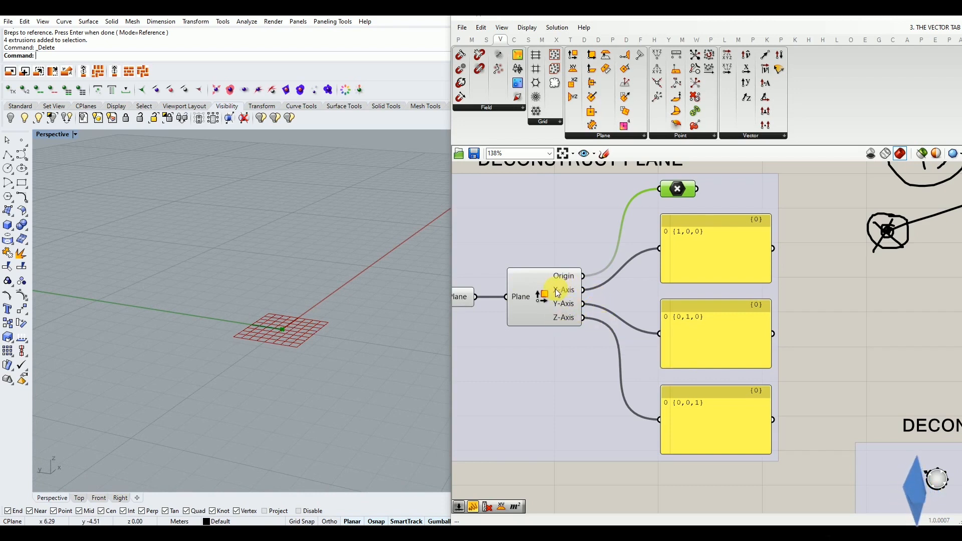
Turn off the preview of everything in the Deconstruct Plane group and clear the selection
{"action": "scroll", "coordinate": [578, 327], "scroll_direction": "down", "scroll_amount": 3}
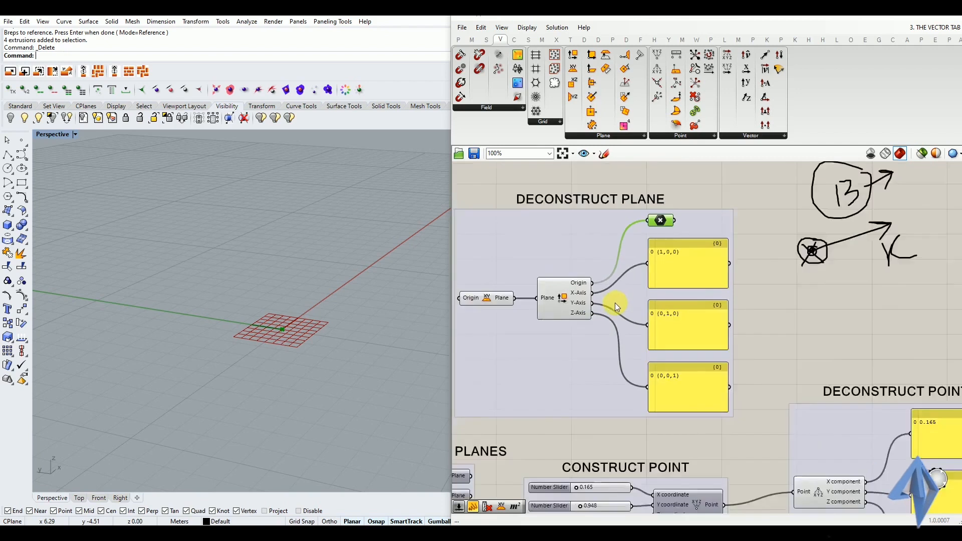
{"action": "left_click_drag", "start_coordinate": [709, 194], "coordinate": [518, 356]}
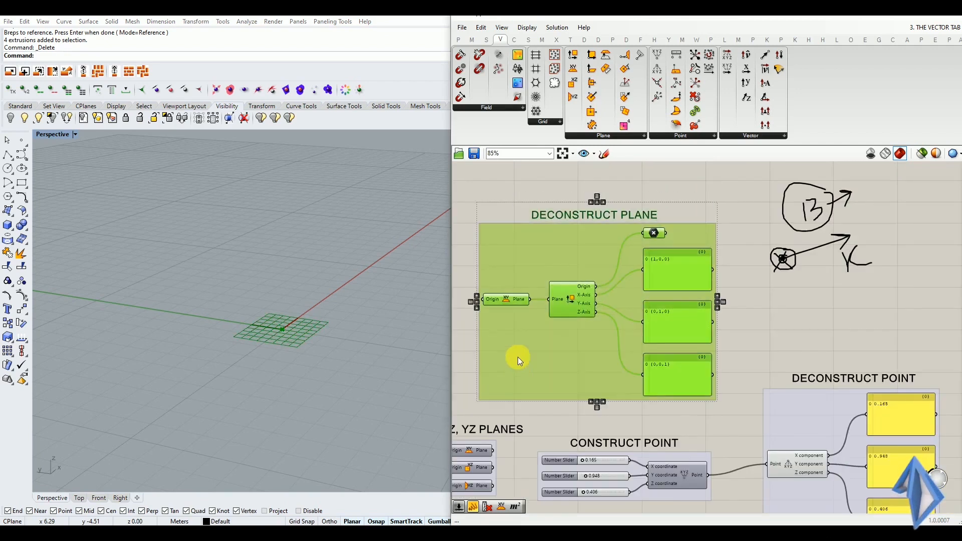
{"action": "scroll", "coordinate": [518, 346], "scroll_direction": "down", "scroll_amount": 1}
{"action": "middle_click", "coordinate": [520, 339]}
{"action": "left_click", "coordinate": [554, 327]}
{"action": "left_click", "coordinate": [760, 315]}
Examine the components in the XY, XZ, YZ Planes group and the world axes in the Perspective viewport
{"action": "scroll", "coordinate": [790, 251], "scroll_direction": "down", "scroll_amount": 4}
{"action": "scroll", "coordinate": [622, 345], "scroll_direction": "up", "scroll_amount": 2}
{"action": "scroll", "coordinate": [623, 350], "scroll_direction": "up", "scroll_amount": 4}
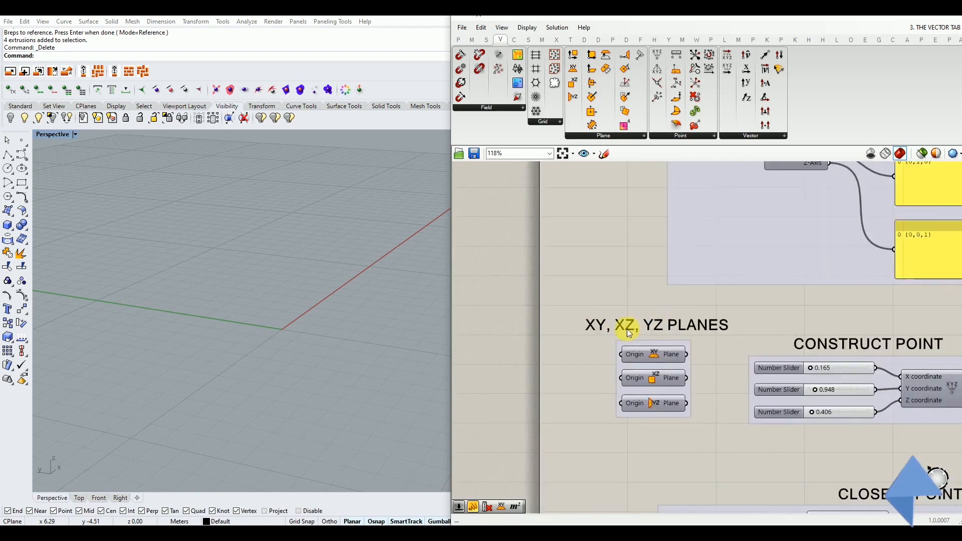
{"action": "scroll", "coordinate": [644, 371], "scroll_direction": "up", "scroll_amount": 1}
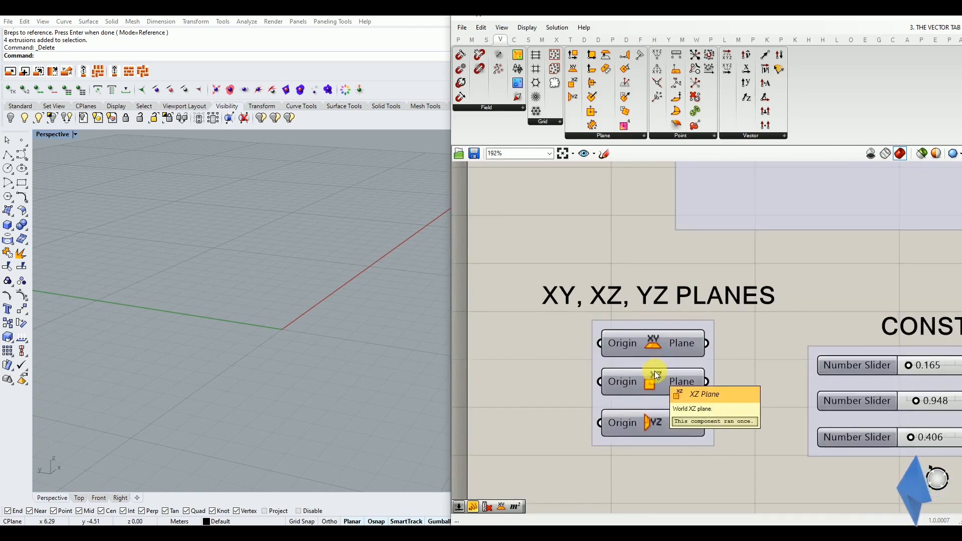
{"action": "right_click_drag", "start_coordinate": [371, 296], "coordinate": [368, 308]}
{"action": "scroll", "coordinate": [308, 301], "scroll_direction": "down", "scroll_amount": 4}
{"action": "scroll", "coordinate": [307, 302], "scroll_direction": "down", "scroll_amount": 2}
{"action": "right_click_drag", "start_coordinate": [308, 301], "coordinate": [309, 329]}
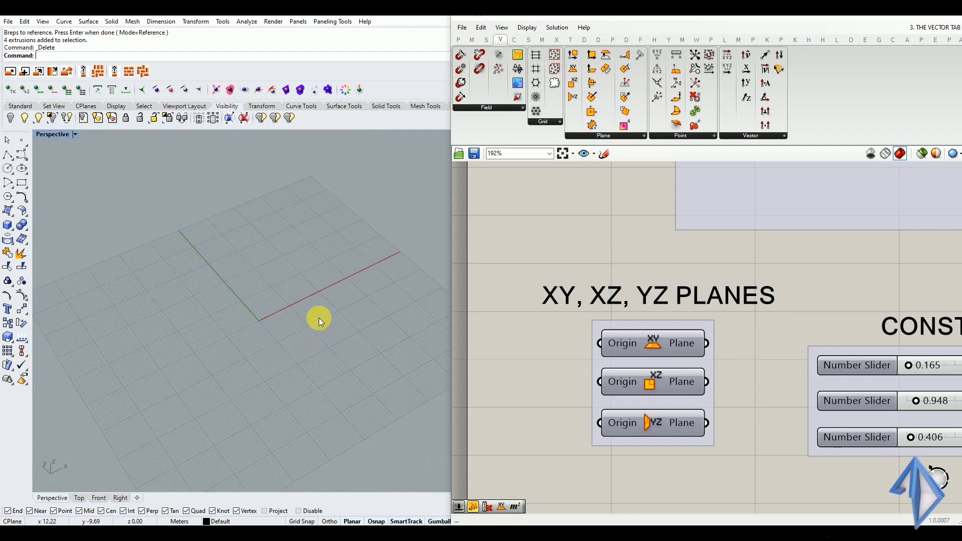
{"action": "scroll", "coordinate": [266, 322], "scroll_direction": "down", "scroll_amount": 3}
{"action": "right_click_drag", "start_coordinate": [224, 344], "coordinate": [294, 350]}
{"action": "scroll", "coordinate": [293, 352], "scroll_direction": "up", "scroll_amount": 2}
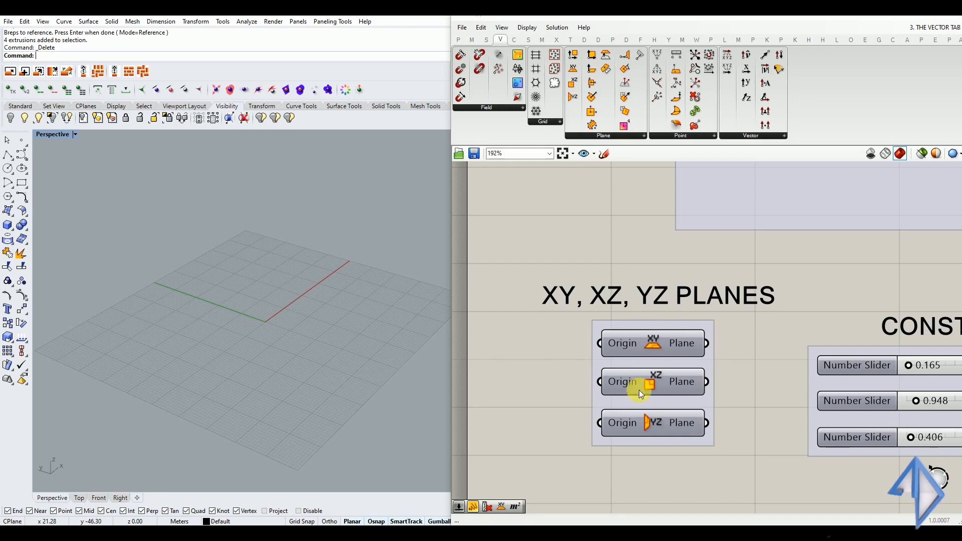
Turn on the preview of the XY Plane component in the XY, XZ, YZ Planes group and inspect it at the world origin
{"action": "left_click", "coordinate": [642, 339]}
{"action": "middle_click", "coordinate": [643, 339]}
{"action": "left_click", "coordinate": [662, 321]}
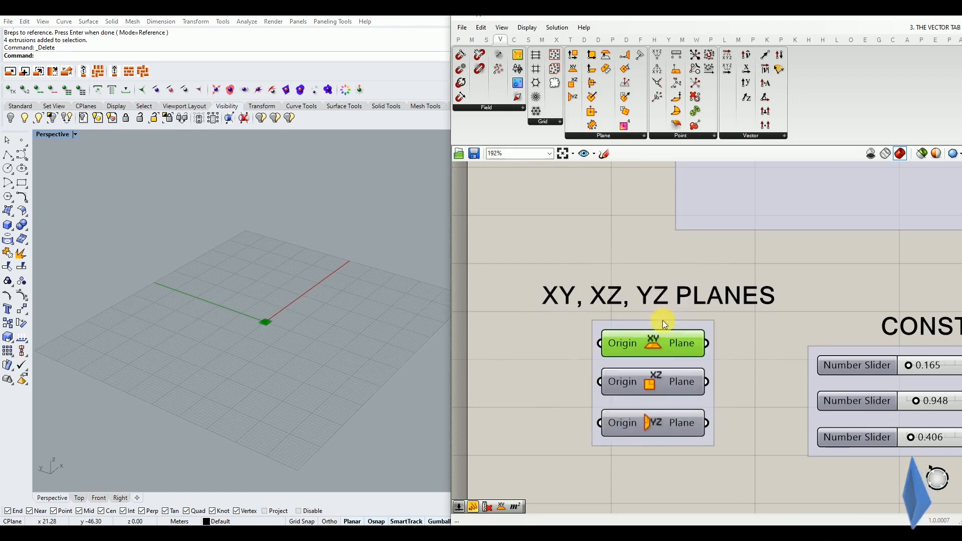
{"action": "scroll", "coordinate": [270, 331], "scroll_direction": "up", "scroll_amount": 5}
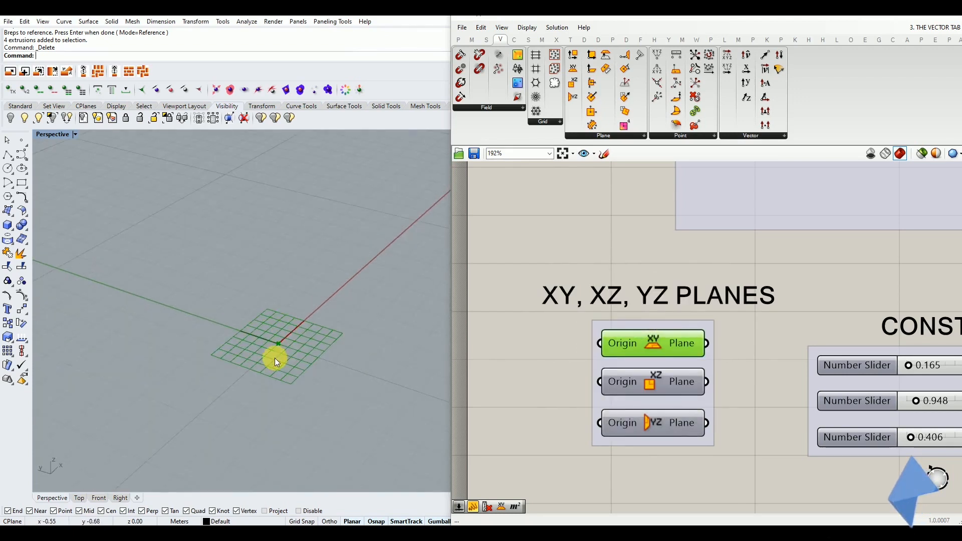
Turn on the preview of the XZ Plane component and inspect the plane together with the XY plane in the Perspective viewport
{"action": "left_click", "coordinate": [644, 378]}
{"action": "middle_click", "coordinate": [644, 378]}
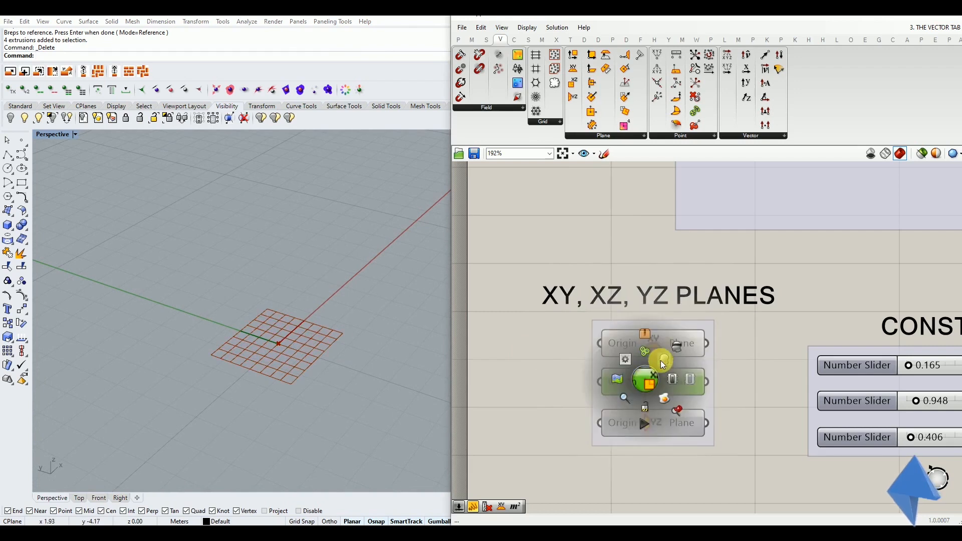
{"action": "left_click", "coordinate": [661, 359]}
{"action": "left_click", "coordinate": [515, 363]}
{"action": "right_click_drag", "start_coordinate": [373, 359], "coordinate": [343, 358]}
{"action": "scroll", "coordinate": [320, 321], "scroll_direction": "down", "scroll_amount": 7}
{"action": "right_click_drag", "start_coordinate": [320, 321], "coordinate": [310, 338]}
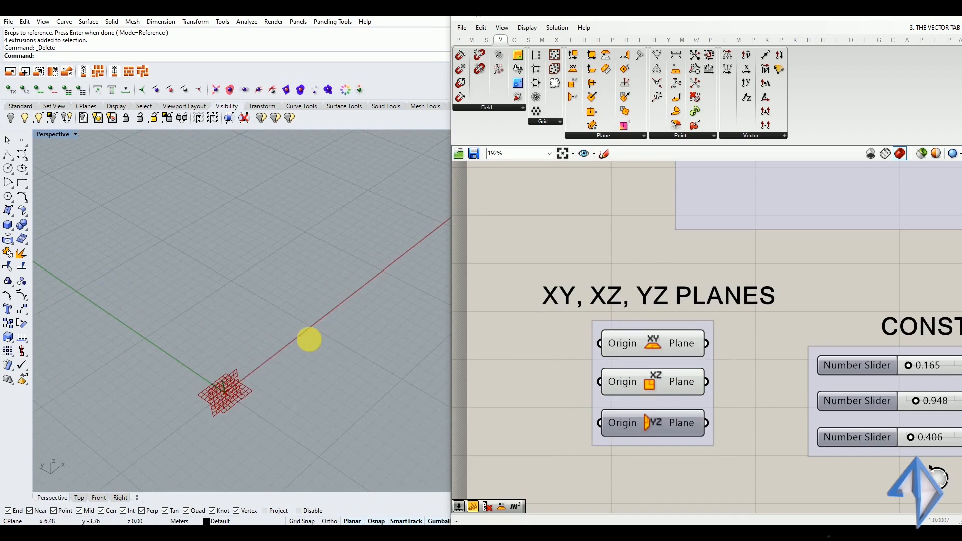
{"action": "scroll", "coordinate": [231, 385], "scroll_direction": "up", "scroll_amount": 7}
{"action": "right_click_drag", "start_coordinate": [245, 382], "coordinate": [260, 303]}
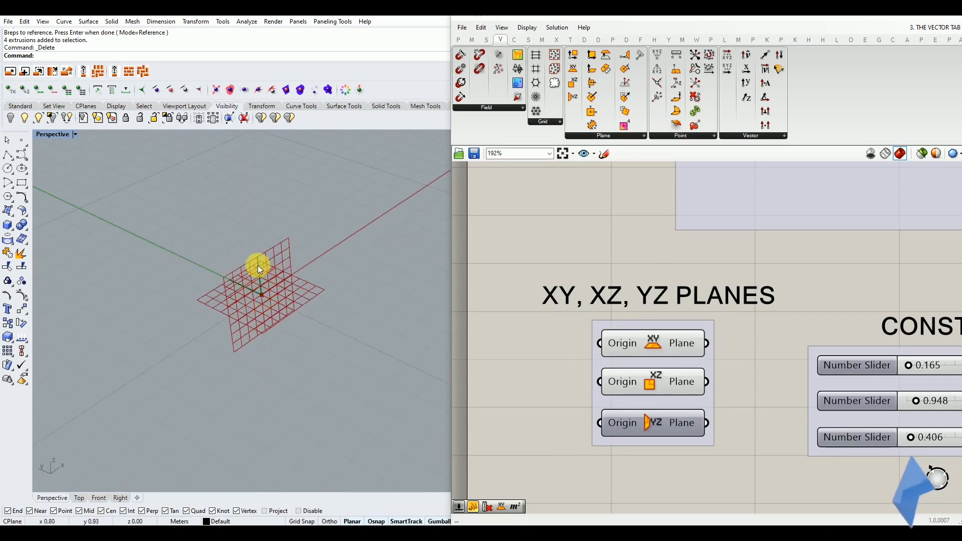
Turn on the preview of the YZ Plane component and inspect all three planes at the world origin
{"action": "middle_click", "coordinate": [656, 423]}
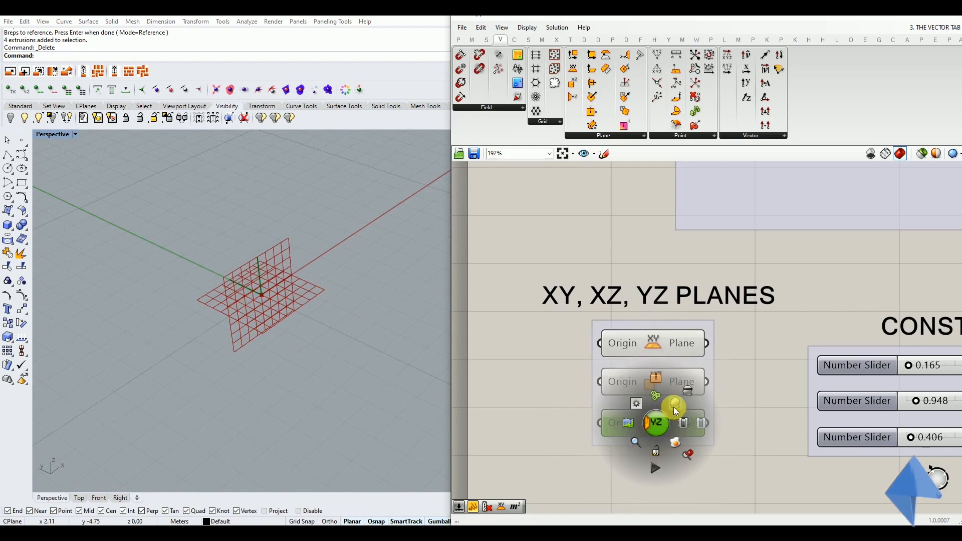
{"action": "left_click", "coordinate": [674, 406]}
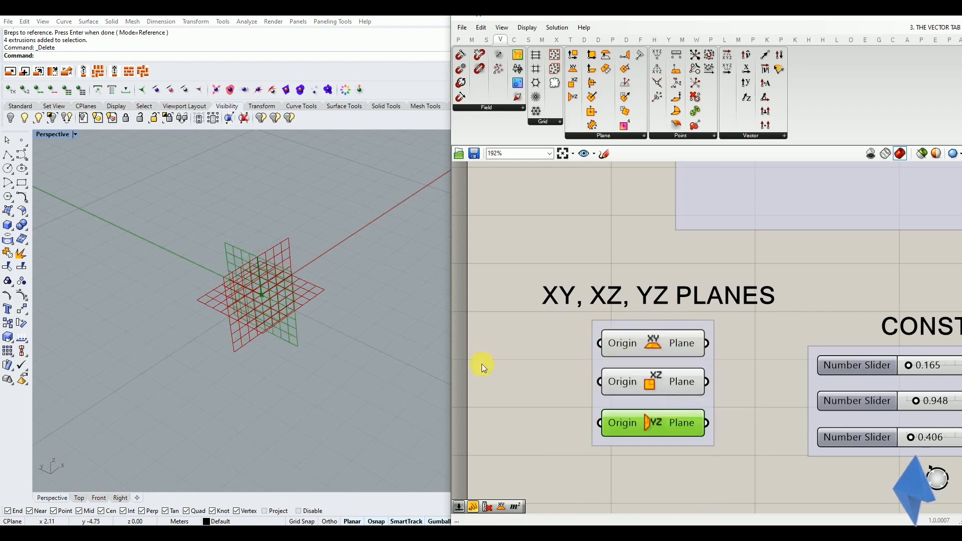
{"action": "left_click", "coordinate": [512, 324]}
{"action": "right_click_drag", "start_coordinate": [374, 372], "coordinate": [376, 370]}
Highlight the YZ, XZ and XY Plane components one after another to identify each plane in the viewport, then clear the selection
{"action": "left_click", "coordinate": [658, 423]}
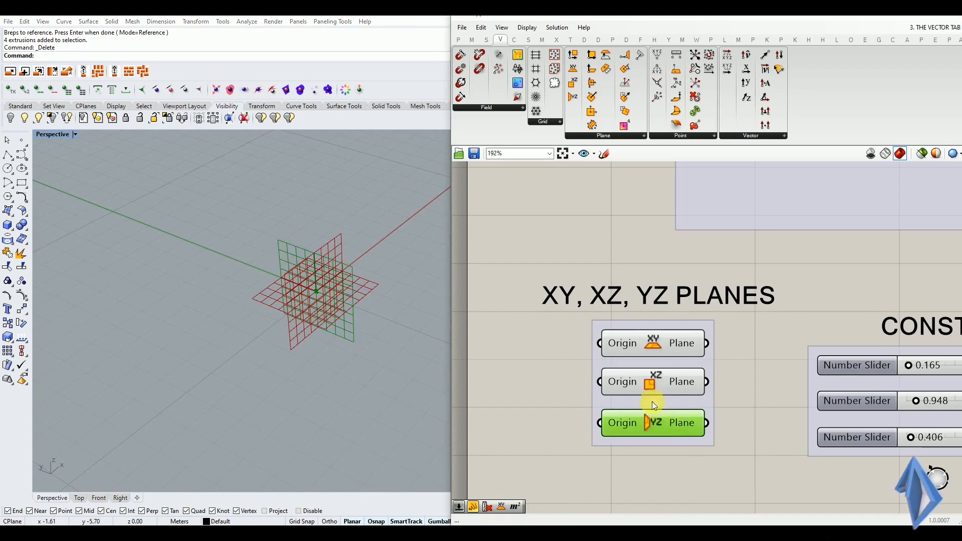
{"action": "left_click", "coordinate": [653, 384]}
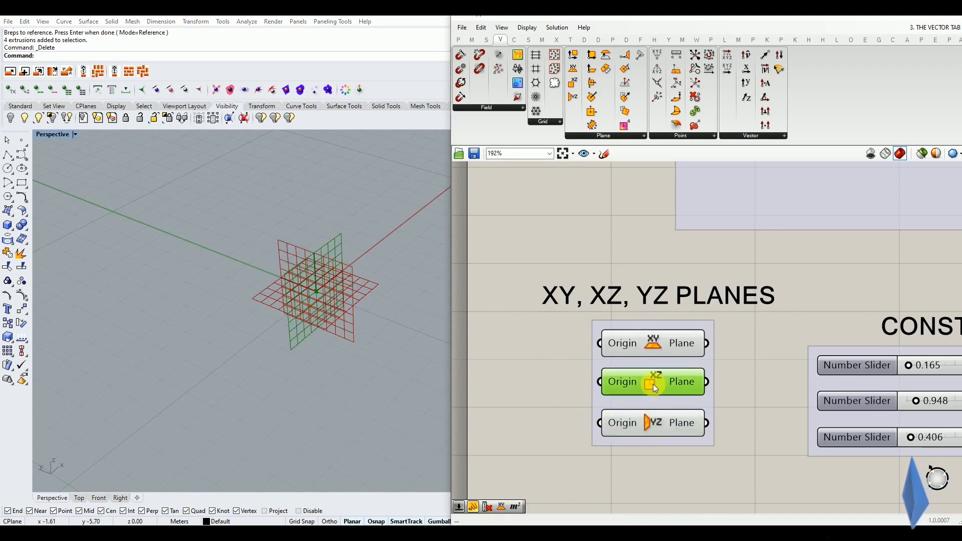
{"action": "left_click", "coordinate": [653, 346]}
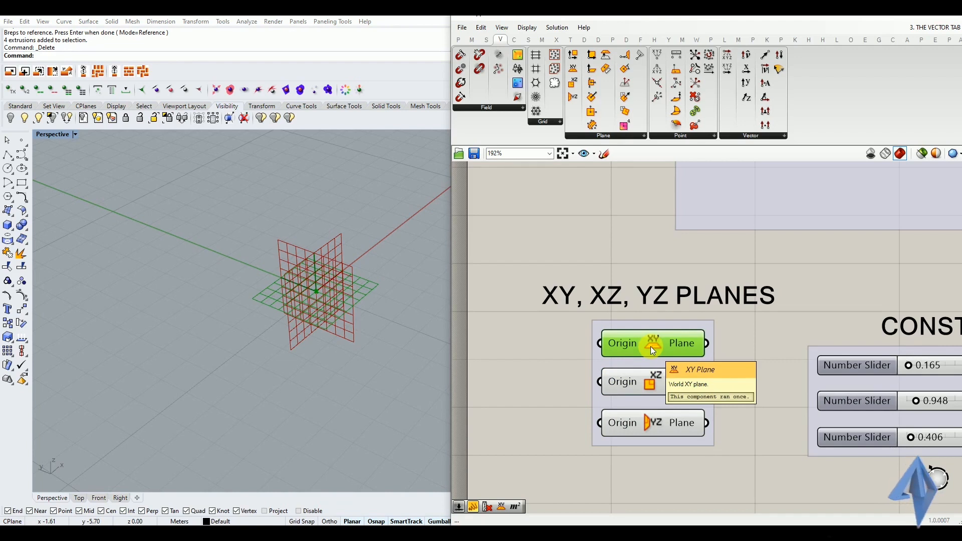
{"action": "left_click", "coordinate": [718, 345]}
Turn off the previews of the XZ Plane and YZ Plane components so only the XY plane is displayed
{"action": "left_click", "coordinate": [660, 374]}
{"action": "middle_click", "coordinate": [662, 376]}
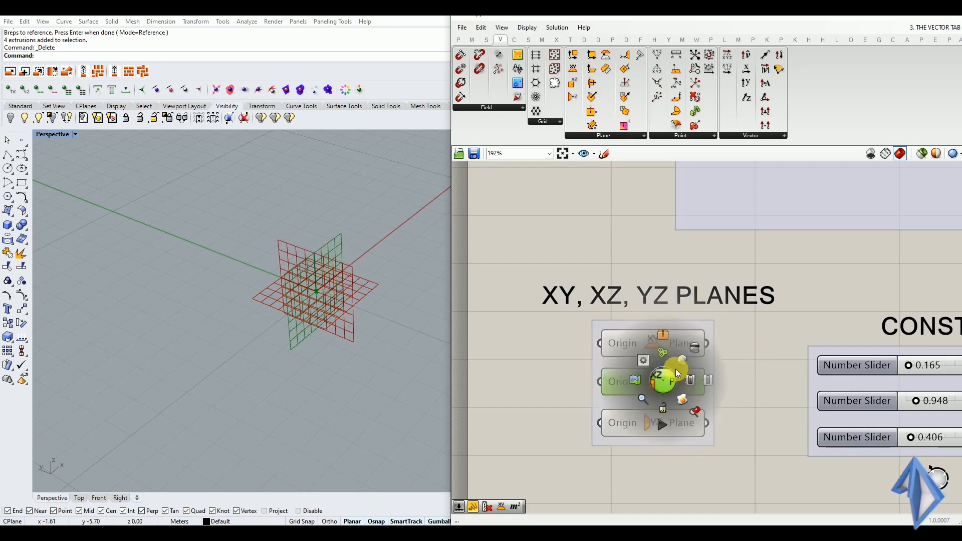
{"action": "left_click", "coordinate": [663, 419]}
{"action": "middle_click", "coordinate": [663, 419]}
{"action": "left_click", "coordinate": [692, 388]}
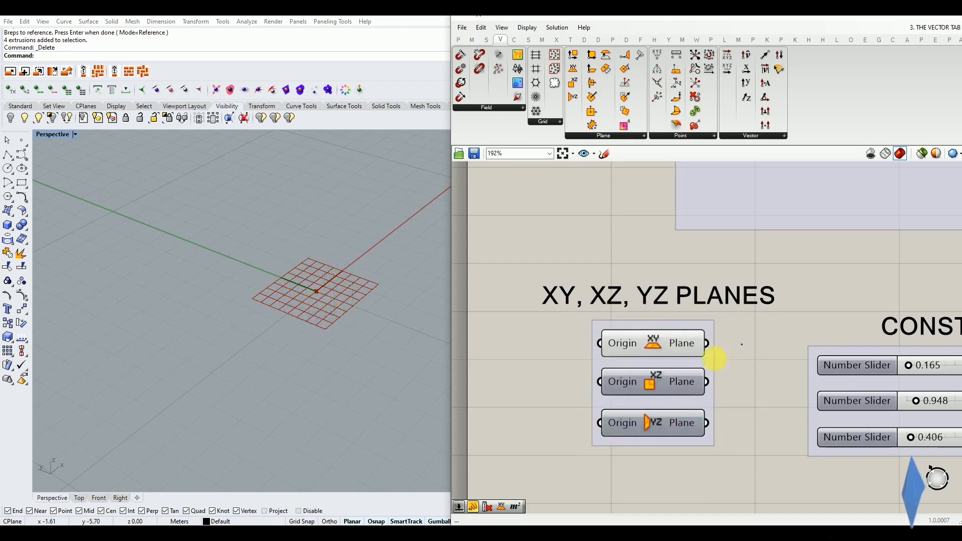
Switch the preview from the XY Plane component to the XZ Plane component and clear the selection
{"action": "left_click", "coordinate": [650, 340]}
{"action": "middle_click", "coordinate": [650, 341]}
{"action": "left_click", "coordinate": [679, 313]}
{"action": "left_click", "coordinate": [652, 381]}
{"action": "middle_click", "coordinate": [653, 381]}
{"action": "left_click", "coordinate": [670, 362]}
{"action": "left_click", "coordinate": [748, 354]}
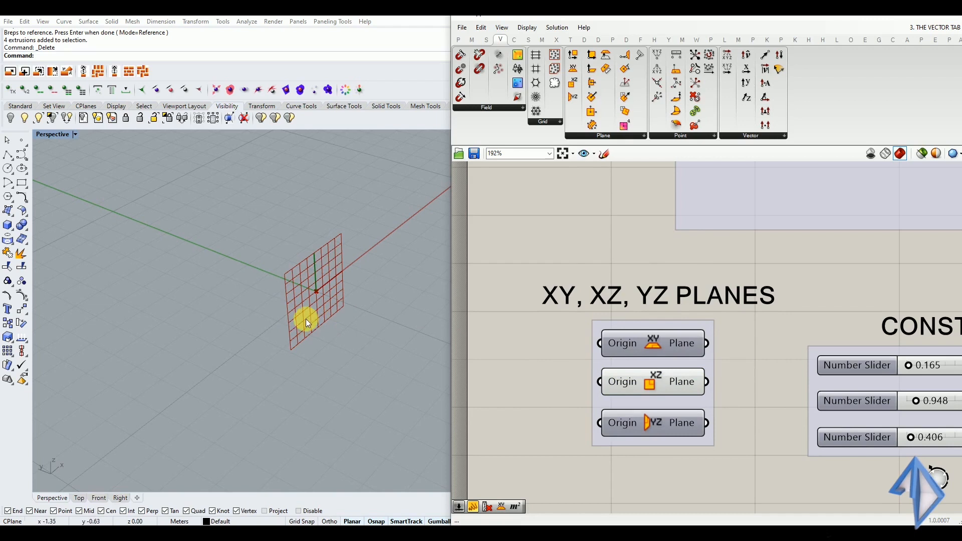
Switch the preview from the XZ Plane component to the YZ Plane component
{"action": "middle_click", "coordinate": [630, 384]}
{"action": "left_click", "coordinate": [668, 349]}
{"action": "left_click", "coordinate": [654, 417]}
{"action": "middle_click", "coordinate": [654, 416]}
{"action": "left_click", "coordinate": [672, 403]}
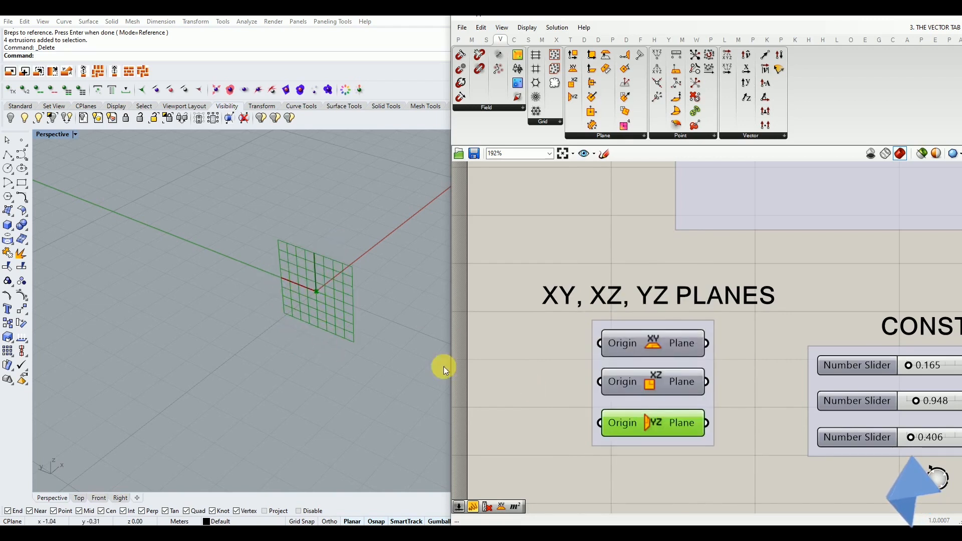
Turn off the preview of the YZ Plane component and clear the selection
{"action": "middle_click", "coordinate": [636, 431]}
{"action": "left_click", "coordinate": [673, 399]}
{"action": "left_click", "coordinate": [736, 348]}
{"action": "scroll", "coordinate": [531, 394], "scroll_direction": "down", "scroll_amount": 5}
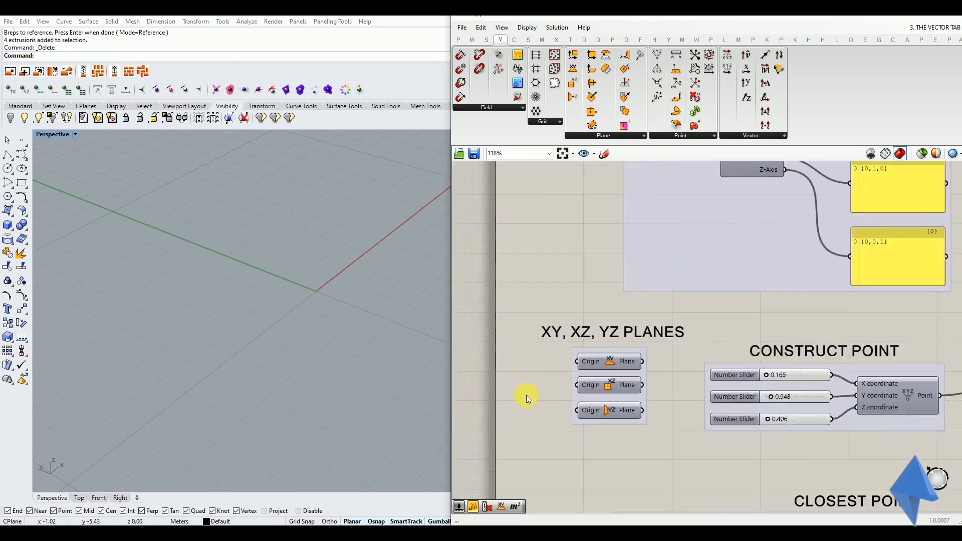
Examine the Construct Point group, including its three number sliders and the X, Y and Z coordinate inputs they feed
{"action": "scroll", "coordinate": [699, 405], "scroll_direction": "up", "scroll_amount": 3}
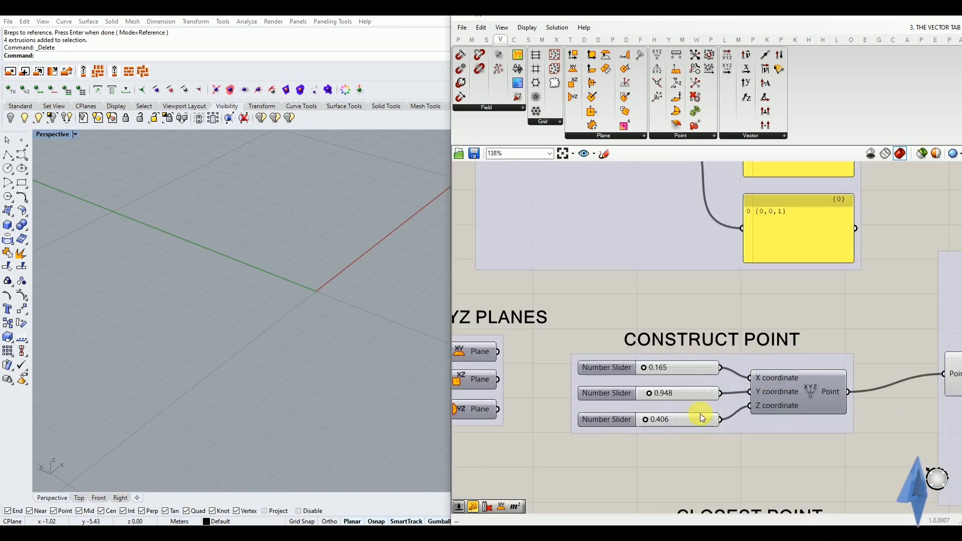
{"action": "scroll", "coordinate": [581, 410], "scroll_direction": "down", "scroll_amount": 2}
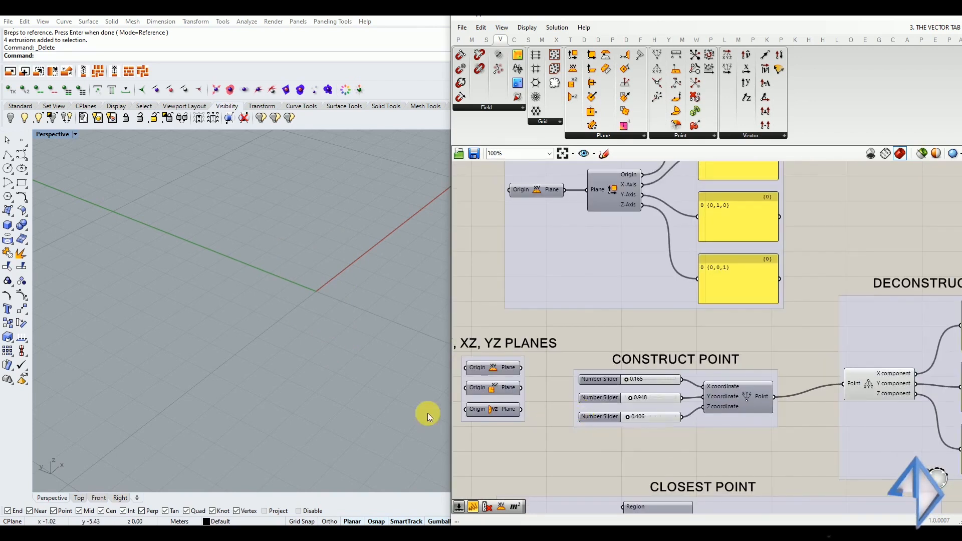
{"action": "scroll", "coordinate": [511, 423], "scroll_direction": "down", "scroll_amount": 2}
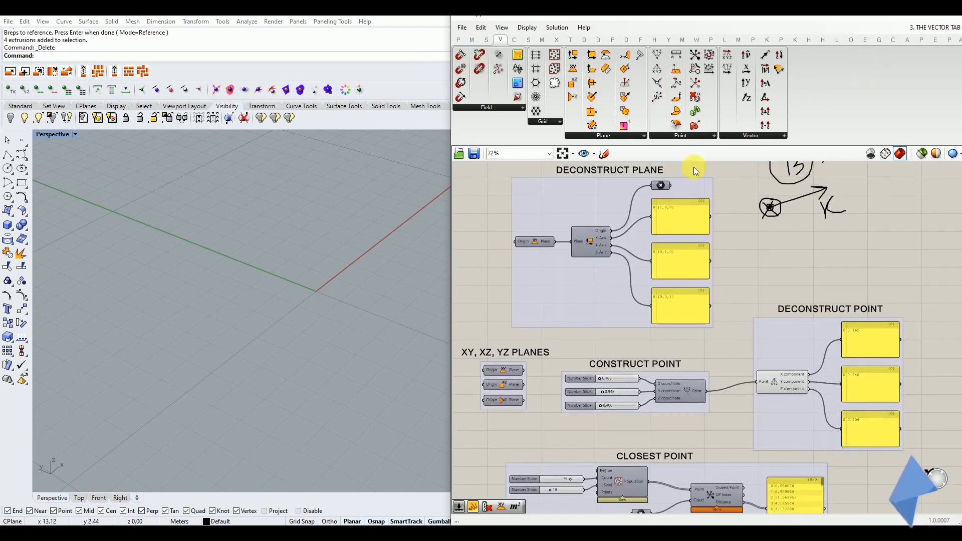
{"action": "scroll", "coordinate": [496, 383], "scroll_direction": "up", "scroll_amount": 4}
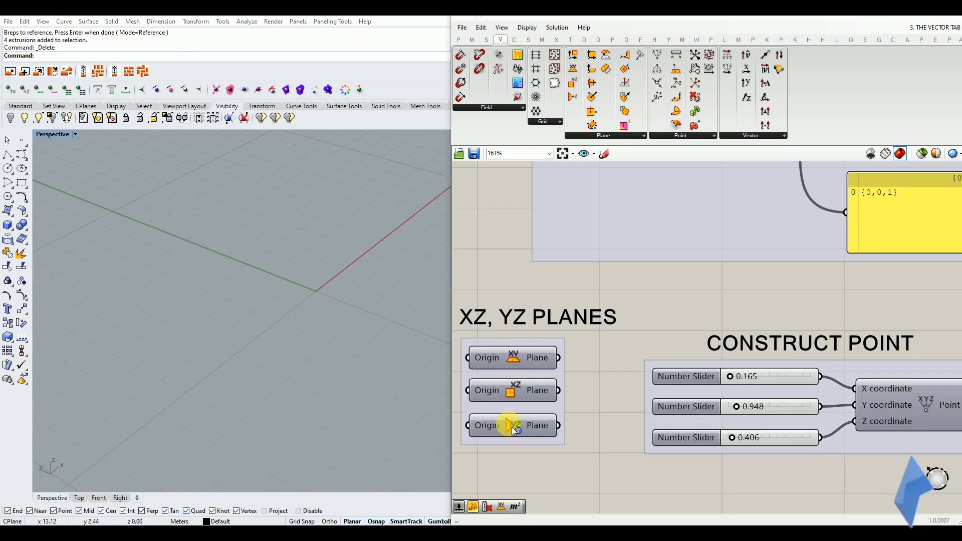
{"action": "scroll", "coordinate": [569, 378], "scroll_direction": "down", "scroll_amount": 3}
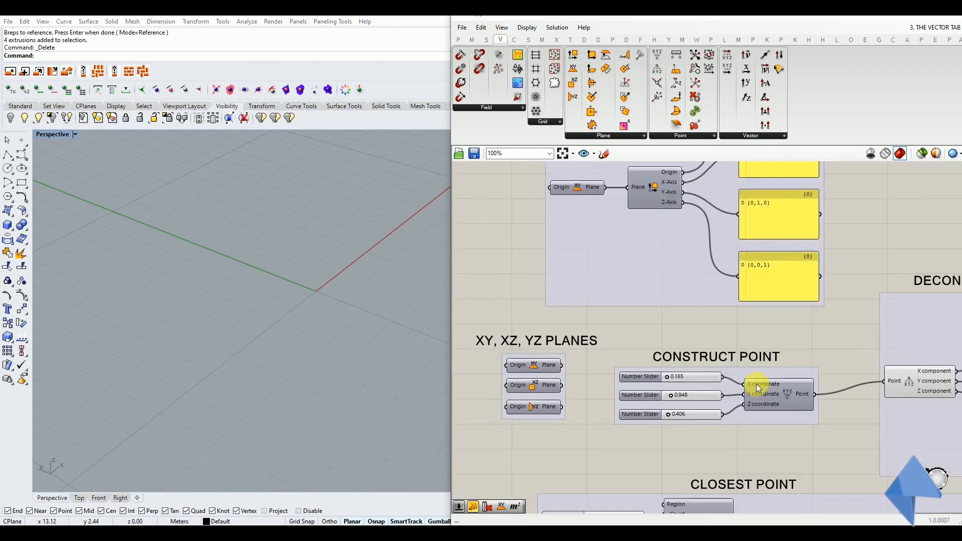
{"action": "scroll", "coordinate": [730, 381], "scroll_direction": "up", "scroll_amount": 2}
{"action": "scroll", "coordinate": [592, 374], "scroll_direction": "down", "scroll_amount": 2}
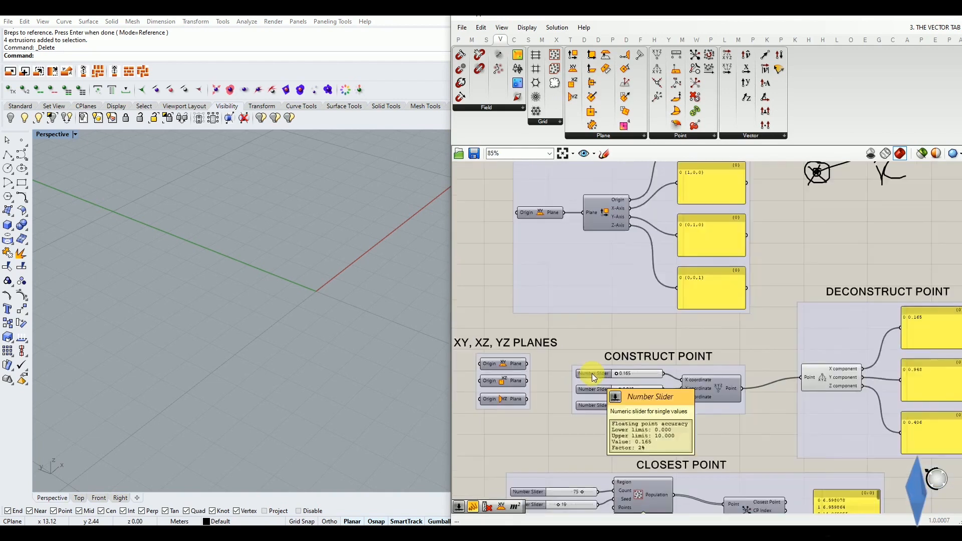
{"action": "scroll", "coordinate": [699, 405], "scroll_direction": "up", "scroll_amount": 1}
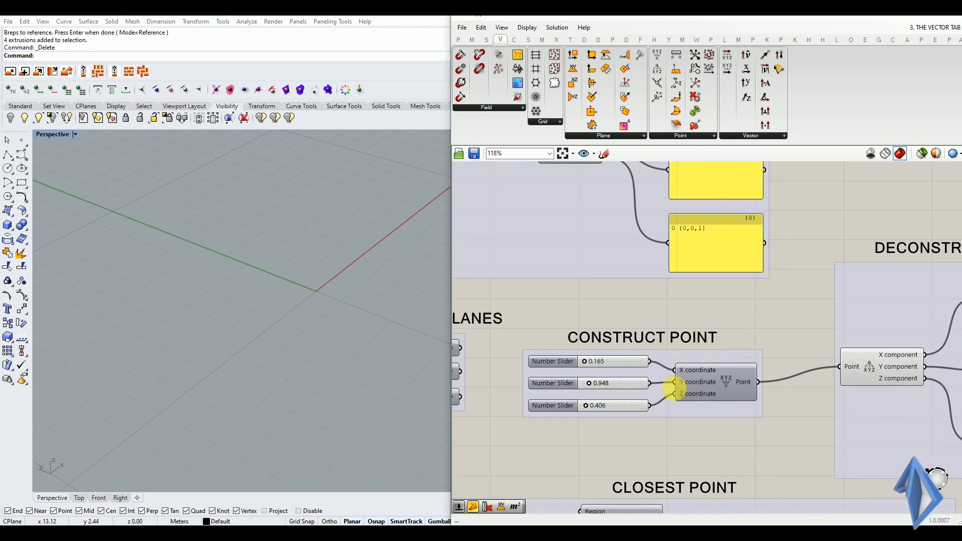
{"action": "scroll", "coordinate": [619, 394], "scroll_direction": "up", "scroll_amount": 2}
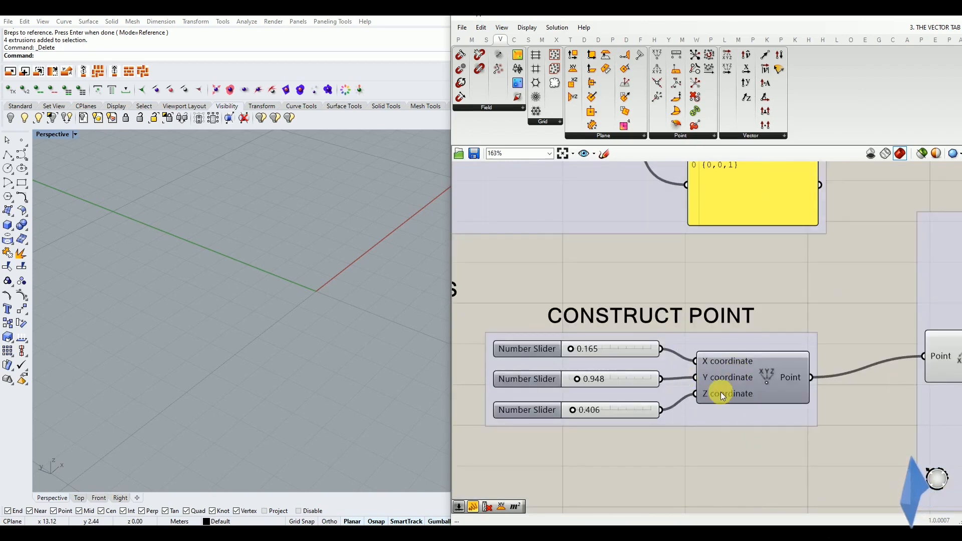
{"action": "scroll", "coordinate": [633, 384], "scroll_direction": "down", "scroll_amount": 2}
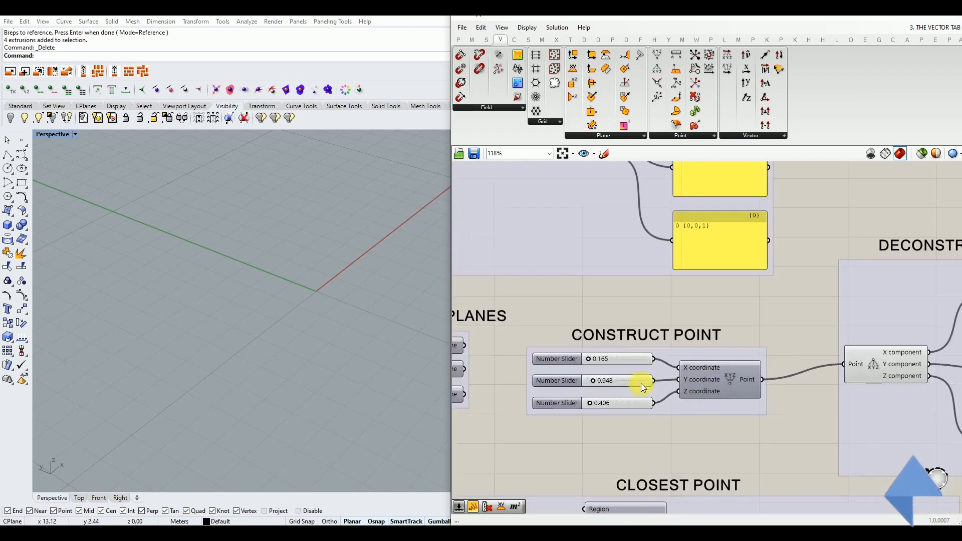
Turn on the preview of the Construct Point component, bring its point into view in the viewport and clear the selection
{"action": "left_click", "coordinate": [729, 389]}
{"action": "middle_click", "coordinate": [729, 389]}
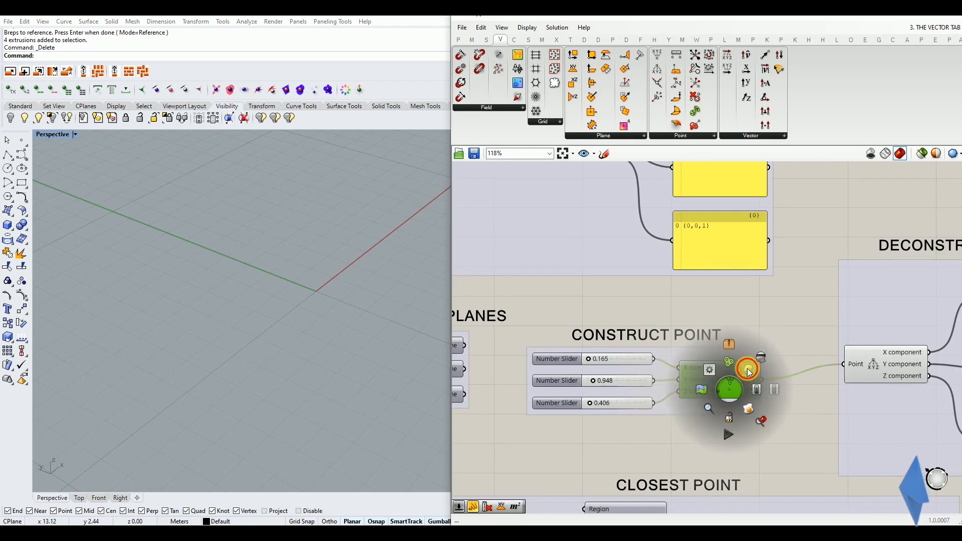
{"action": "left_click", "coordinate": [749, 365]}
{"action": "right_click_drag", "start_coordinate": [301, 306], "coordinate": [344, 307]}
{"action": "left_click", "coordinate": [524, 309]}
Set the Construct Point sliders to 3.140 for X, 3.923 for Y and 1.346 for Z
{"action": "scroll", "coordinate": [576, 353], "scroll_direction": "up", "scroll_amount": 3}
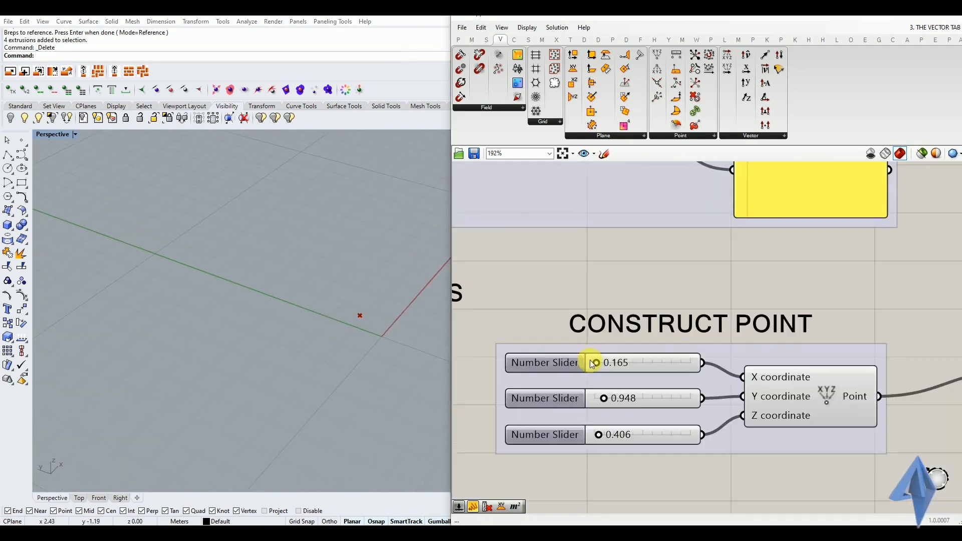
{"action": "left_click_drag", "start_coordinate": [643, 371], "coordinate": [659, 404]}
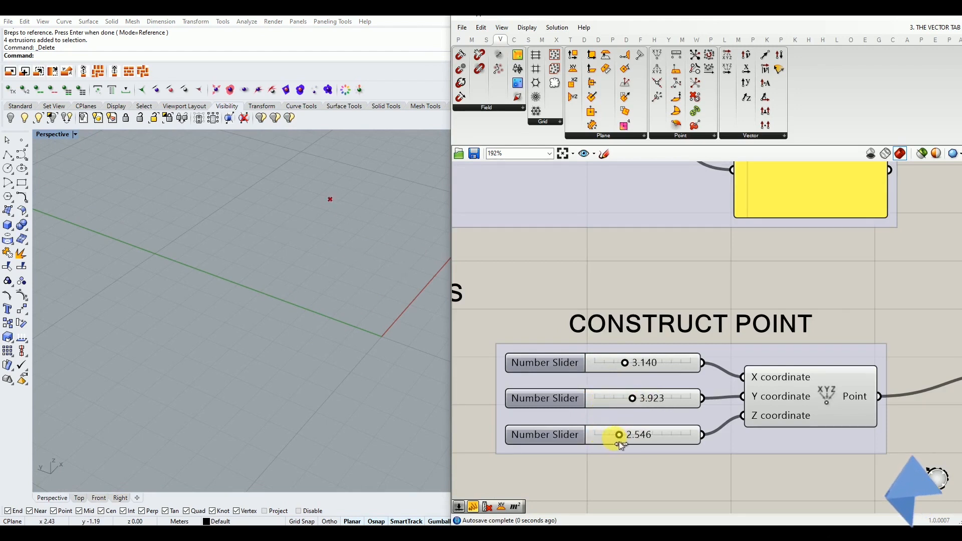
{"action": "scroll", "coordinate": [541, 350], "scroll_direction": "down", "scroll_amount": 3}
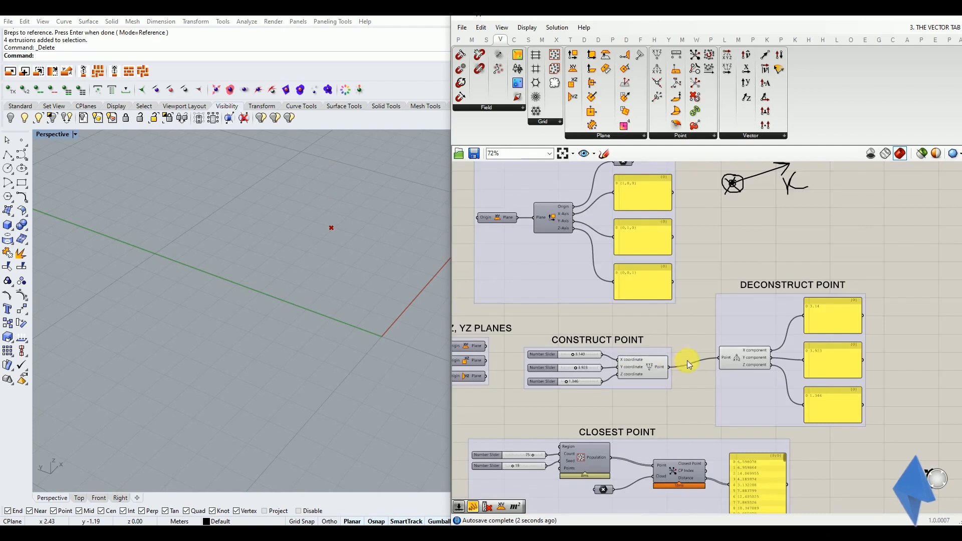
Examine the Deconstruct Point component, its input from Construct Point and the panels on its X, Y and Z component outputs
{"action": "scroll", "coordinate": [742, 356], "scroll_direction": "up", "scroll_amount": 2}
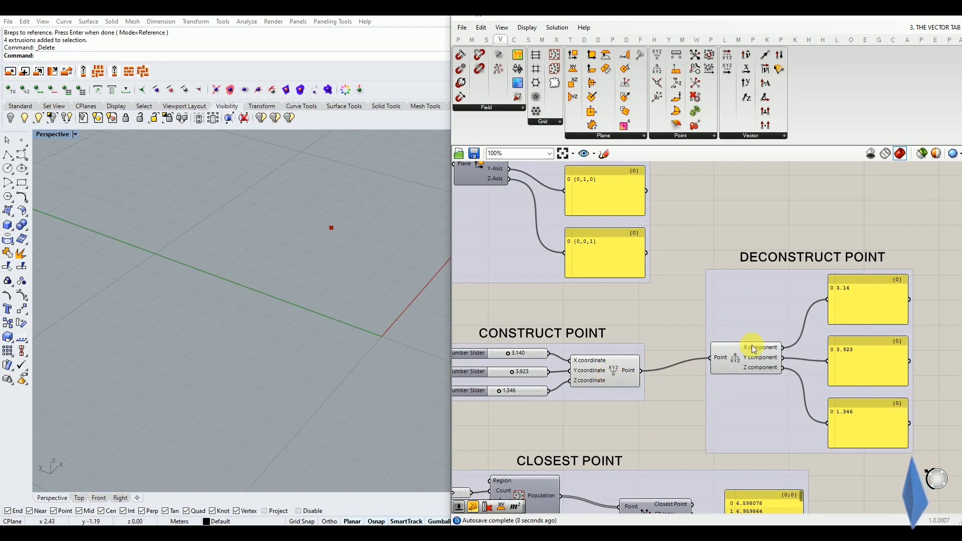
{"action": "scroll", "coordinate": [789, 360], "scroll_direction": "up", "scroll_amount": 2}
{"action": "scroll", "coordinate": [602, 359], "scroll_direction": "down", "scroll_amount": 1}
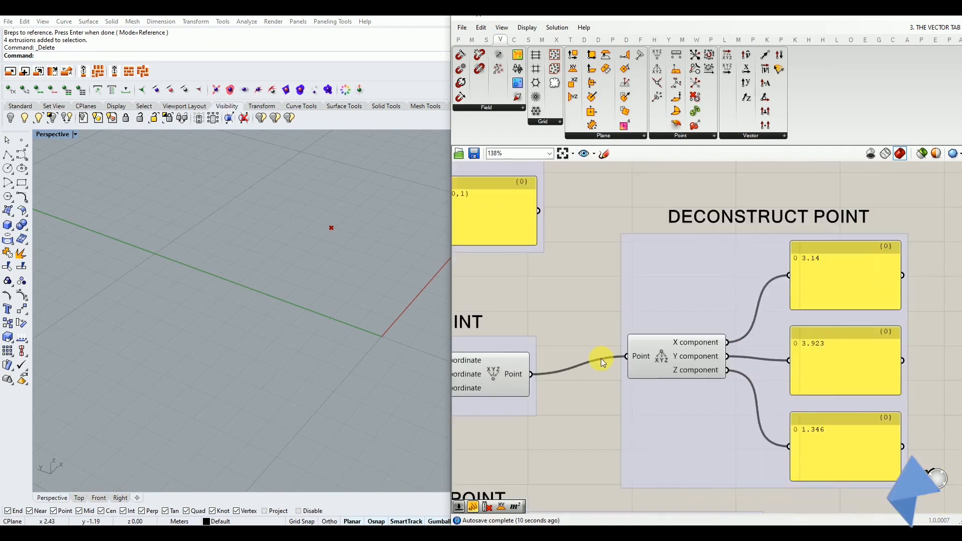
{"action": "scroll", "coordinate": [803, 292], "scroll_direction": "down", "scroll_amount": 3}
{"action": "scroll", "coordinate": [514, 336], "scroll_direction": "up", "scroll_amount": 2}
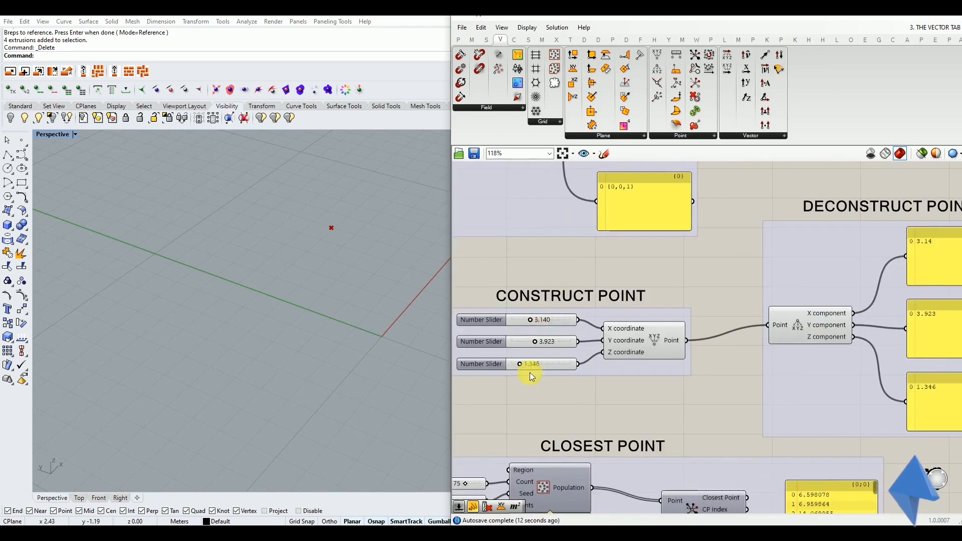
{"action": "scroll", "coordinate": [531, 347], "scroll_direction": "down", "scroll_amount": 2}
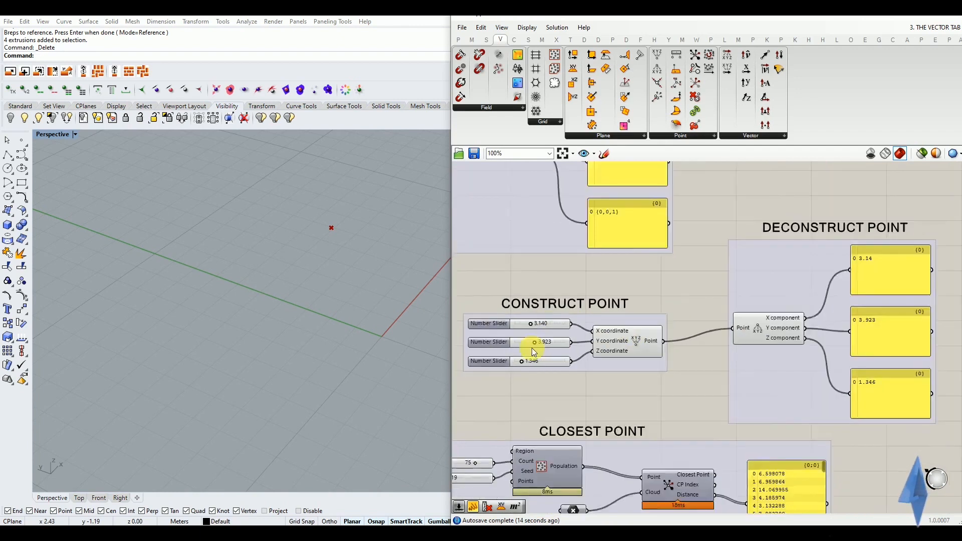
{"action": "scroll", "coordinate": [716, 341], "scroll_direction": "up", "scroll_amount": 2}
{"action": "scroll", "coordinate": [716, 342], "scroll_direction": "up", "scroll_amount": 1}
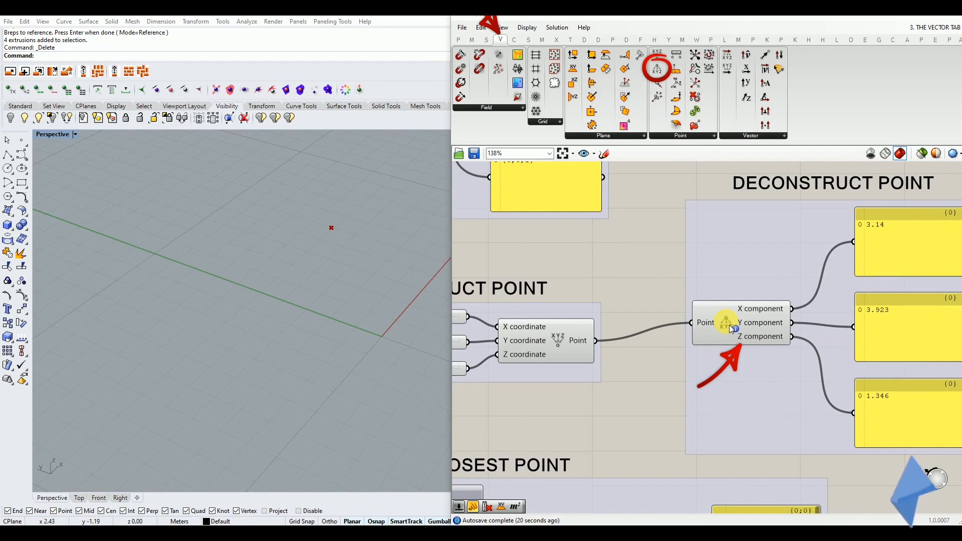
{"action": "scroll", "coordinate": [617, 386], "scroll_direction": "down", "scroll_amount": 2}
{"action": "scroll", "coordinate": [728, 293], "scroll_direction": "up", "scroll_amount": 2}
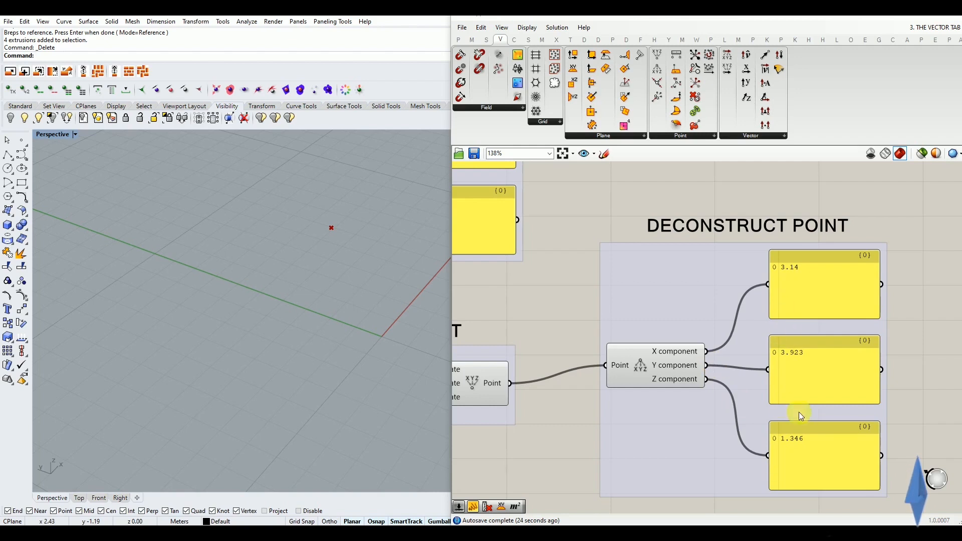
Compare the Construct Point slider values with the values in the three Deconstruct Point panels
{"action": "scroll", "coordinate": [827, 350], "scroll_direction": "down", "scroll_amount": 3}
{"action": "scroll", "coordinate": [517, 383], "scroll_direction": "up", "scroll_amount": 4}
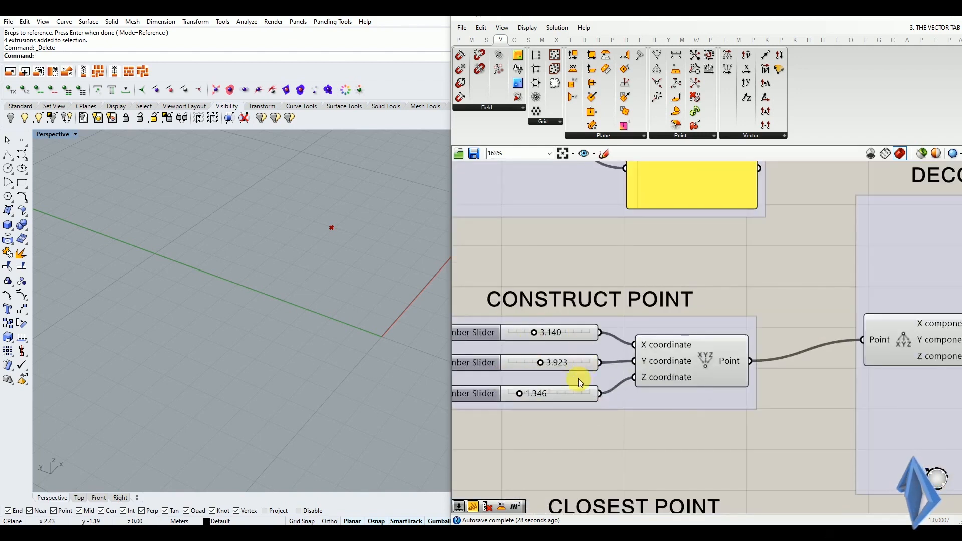
{"action": "scroll", "coordinate": [514, 407], "scroll_direction": "down", "scroll_amount": 5}
{"action": "scroll", "coordinate": [781, 361], "scroll_direction": "up", "scroll_amount": 2}
{"action": "scroll", "coordinate": [781, 361], "scroll_direction": "up", "scroll_amount": 1}
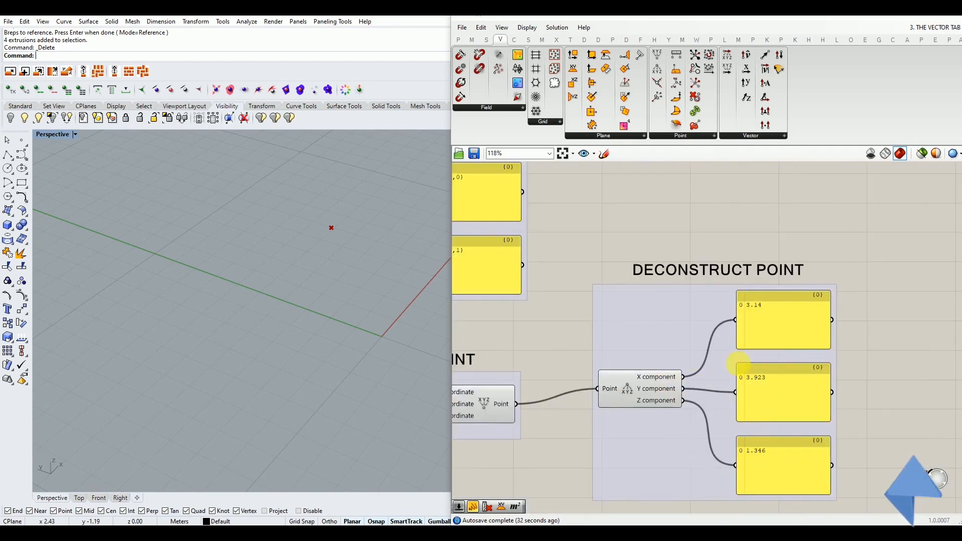
{"action": "scroll", "coordinate": [776, 322], "scroll_direction": "down", "scroll_amount": 3}
{"action": "scroll", "coordinate": [777, 322], "scroll_direction": "down", "scroll_amount": 4}
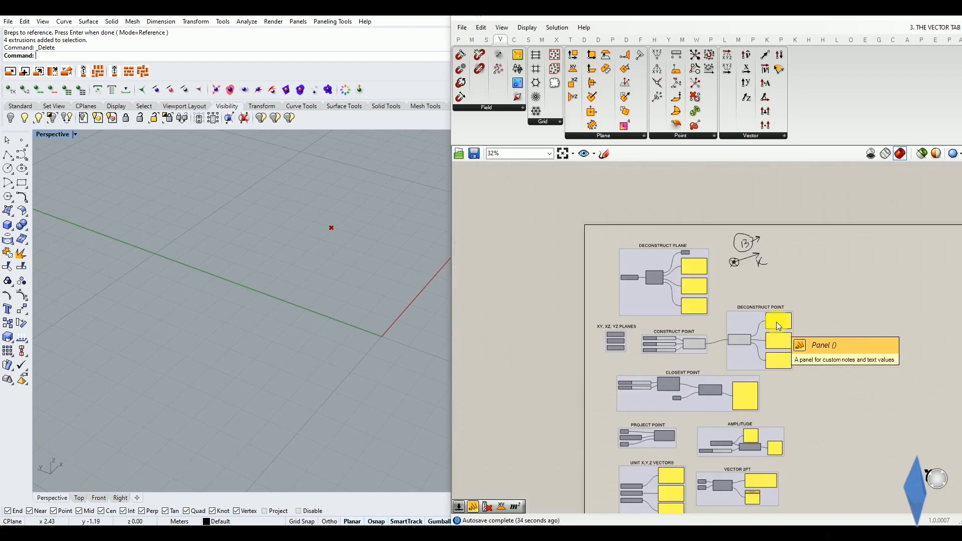
Examine the Closest Point component, its Point and Cloud inputs, and the Populate 2D component that feeds it
{"action": "scroll", "coordinate": [691, 402], "scroll_direction": "up", "scroll_amount": 4}
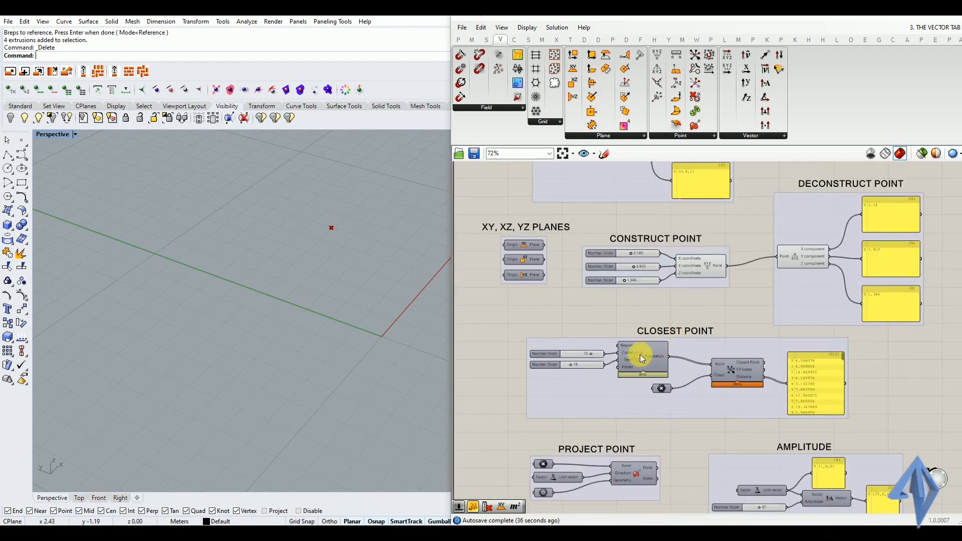
{"action": "scroll", "coordinate": [727, 364], "scroll_direction": "up", "scroll_amount": 4}
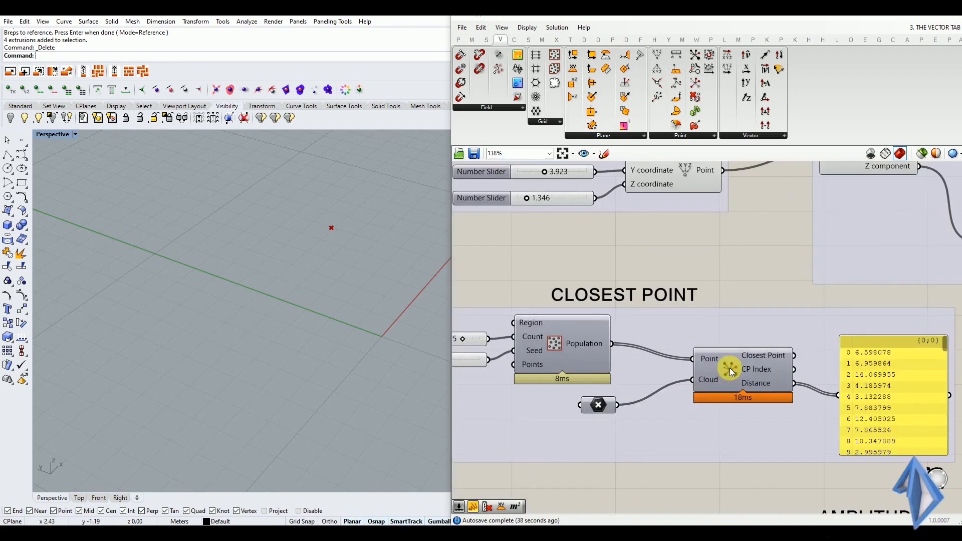
{"action": "left_click", "coordinate": [733, 371]}
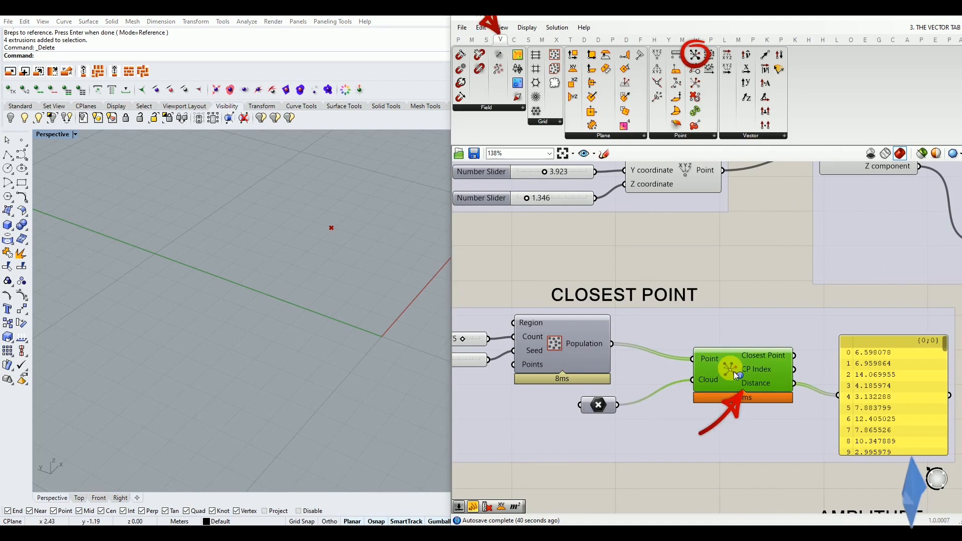
{"action": "left_click", "coordinate": [723, 346]}
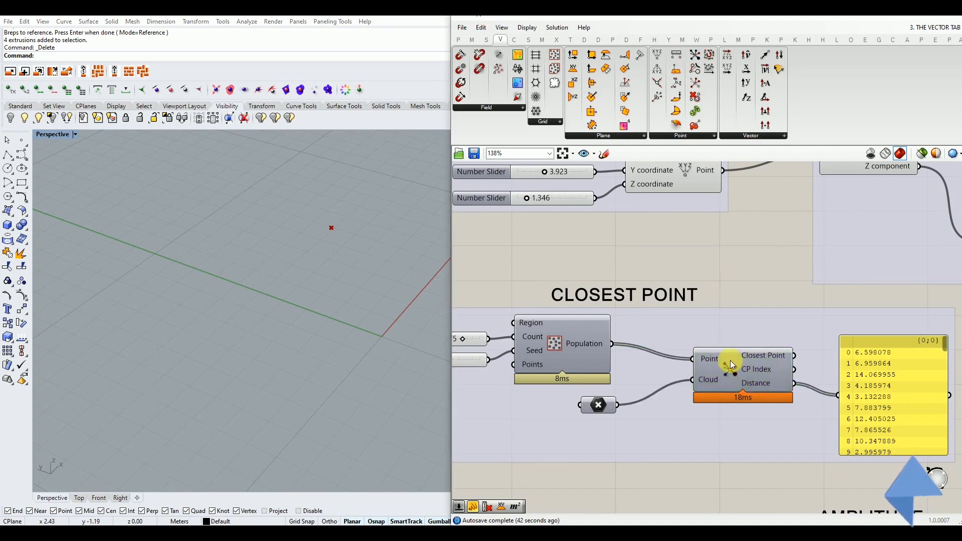
{"action": "scroll", "coordinate": [730, 364], "scroll_direction": "down", "scroll_amount": 2}
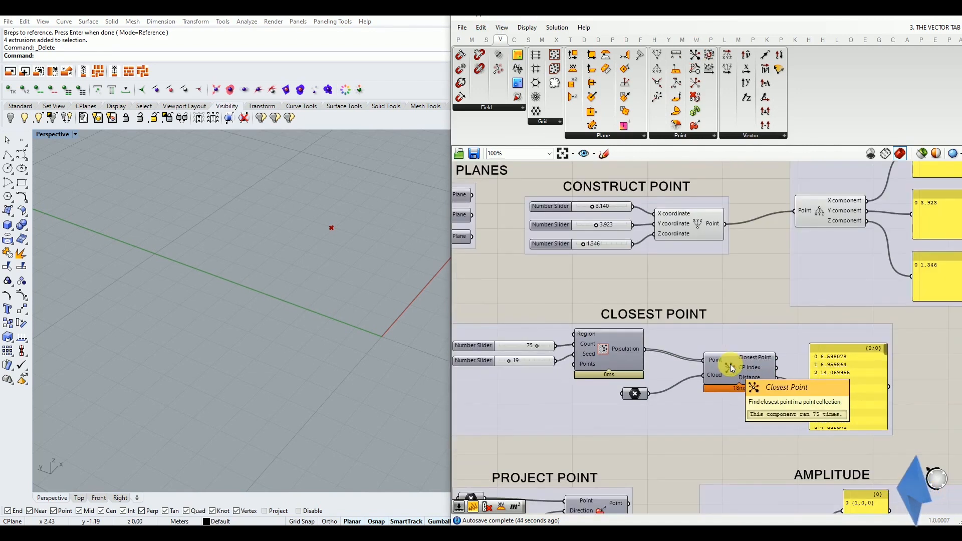
{"action": "scroll", "coordinate": [655, 363], "scroll_direction": "down", "scroll_amount": 2}
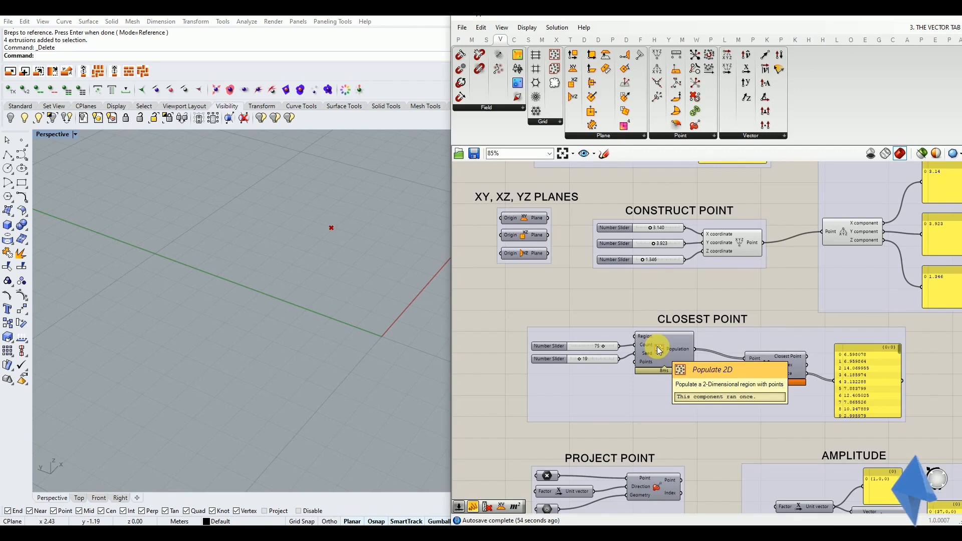
{"action": "scroll", "coordinate": [591, 360], "scroll_direction": "up", "scroll_amount": 4}
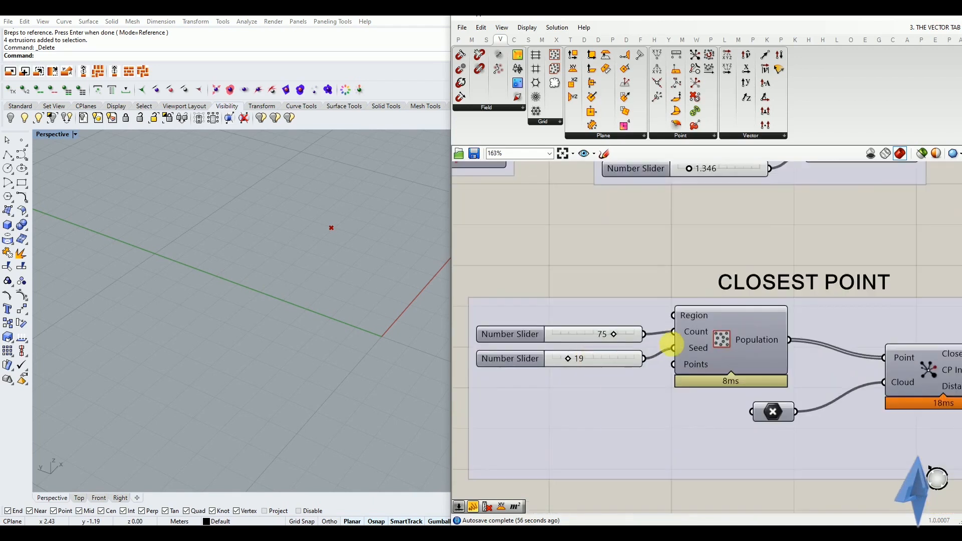
Turn off the preview of the Deconstruct Plane, Construct Point and Deconstruct Point components and clear the selection
{"action": "scroll", "coordinate": [594, 398], "scroll_direction": "down", "scroll_amount": 5}
{"action": "left_click_drag", "start_coordinate": [789, 211], "coordinate": [588, 362]}
{"action": "middle_click", "coordinate": [614, 322]}
{"action": "left_click", "coordinate": [643, 292]}
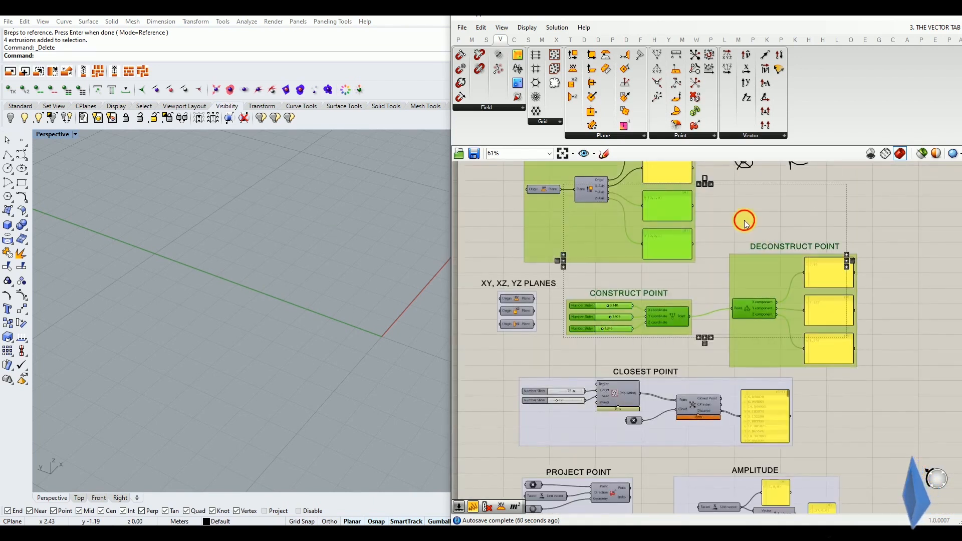
{"action": "left_click", "coordinate": [743, 222]}
Delete the hand-drawn vector sketches beside the Deconstruct Plane group
{"action": "scroll", "coordinate": [690, 350], "scroll_direction": "down", "scroll_amount": 2}
{"action": "right_click_drag", "start_coordinate": [769, 223], "coordinate": [744, 257]}
{"action": "scroll", "coordinate": [744, 257], "scroll_direction": "up", "scroll_amount": 2}
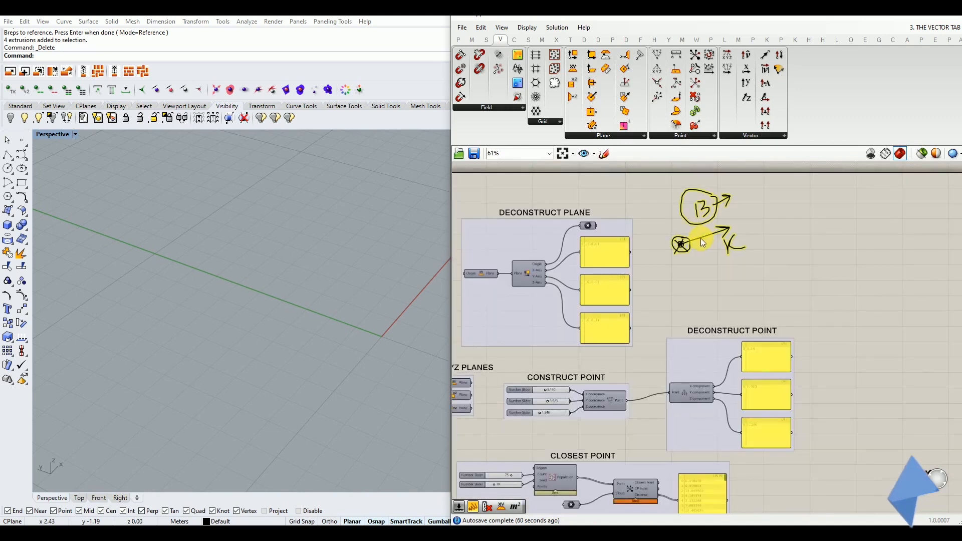
{"action": "key", "text": "Delete"}
Turn on the preview of the Populate 2D component and bring its populated rectangle into view in the viewport
{"action": "scroll", "coordinate": [702, 258], "scroll_direction": "down", "scroll_amount": 5}
{"action": "scroll", "coordinate": [633, 358], "scroll_direction": "up", "scroll_amount": 3}
{"action": "scroll", "coordinate": [630, 362], "scroll_direction": "up", "scroll_amount": 5}
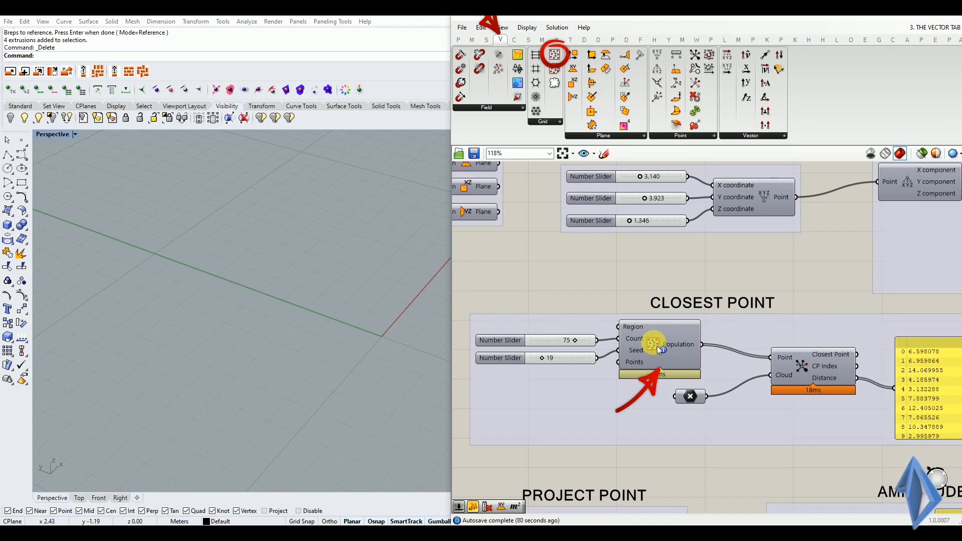
{"action": "scroll", "coordinate": [643, 321], "scroll_direction": "up", "scroll_amount": 3}
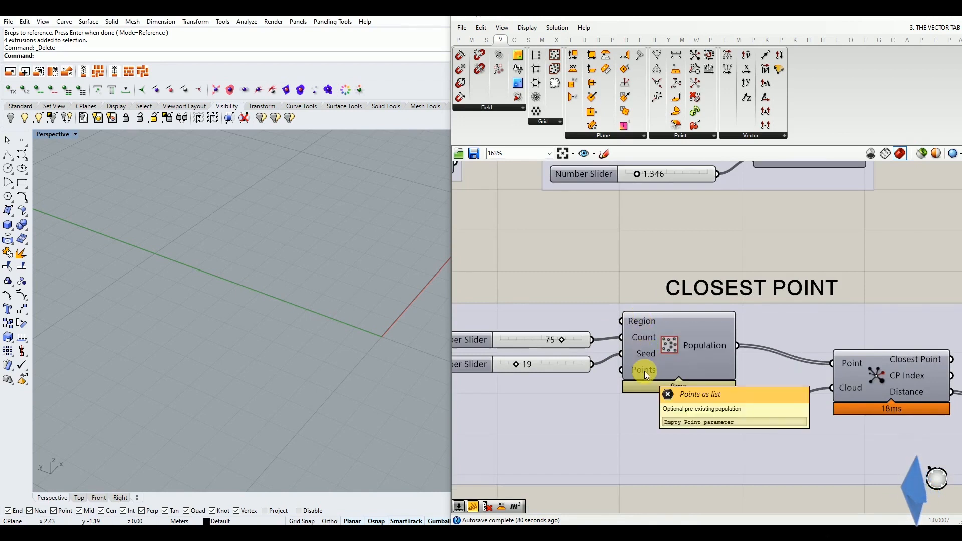
{"action": "left_click", "coordinate": [671, 349]}
{"action": "middle_click", "coordinate": [672, 349]}
{"action": "left_click", "coordinate": [691, 331]}
{"action": "left_click", "coordinate": [624, 288]}
{"action": "scroll", "coordinate": [276, 360], "scroll_direction": "down", "scroll_amount": 5}
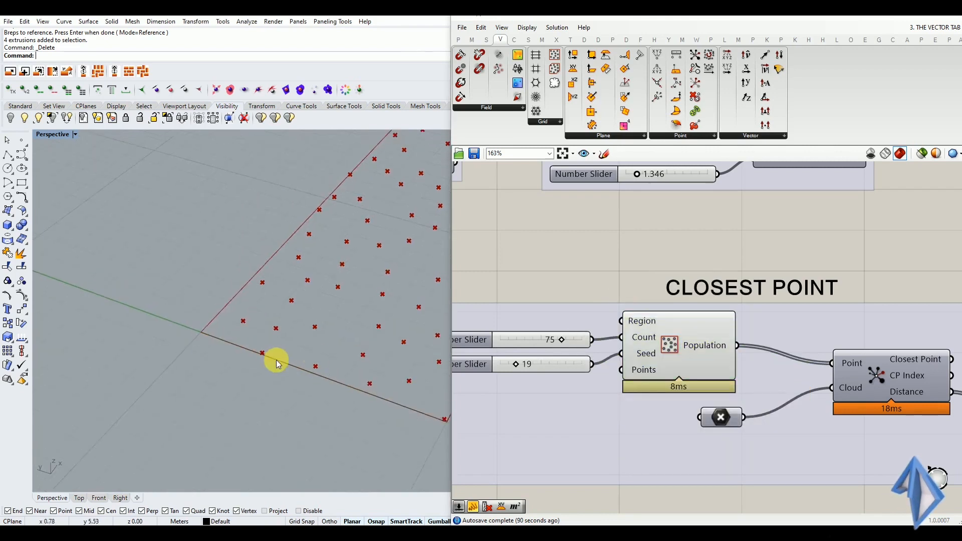
{"action": "scroll", "coordinate": [301, 352], "scroll_direction": "up", "scroll_amount": 3}
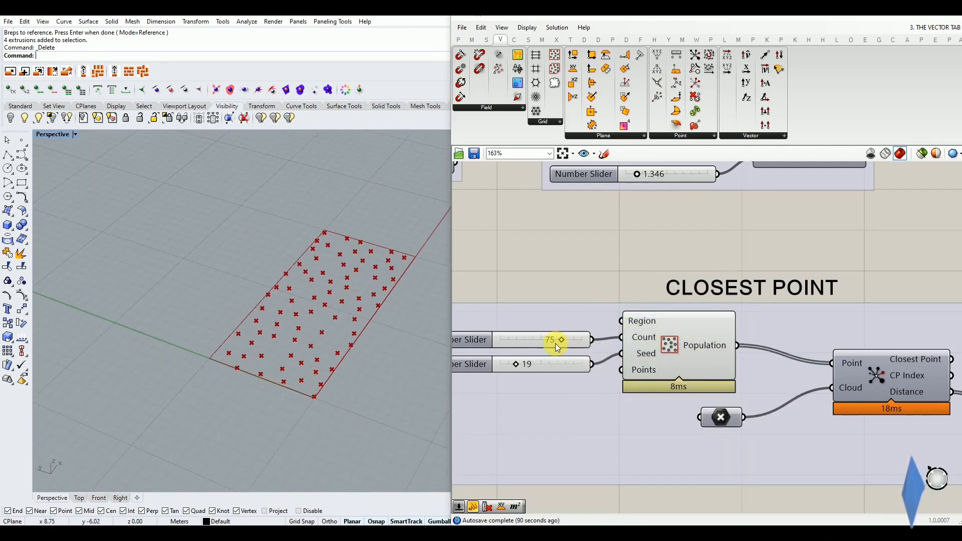
{"action": "scroll", "coordinate": [555, 344], "scroll_direction": "up", "scroll_amount": 1}
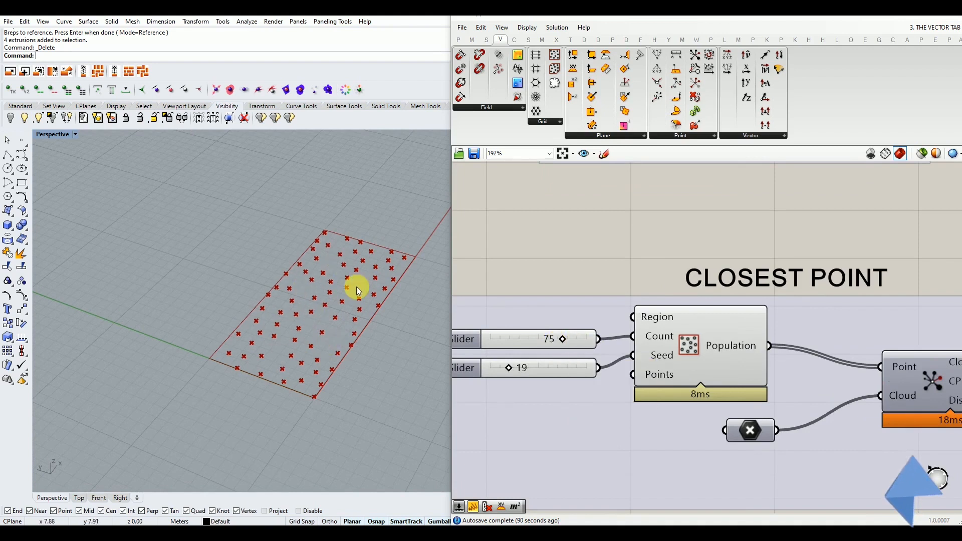
Set the Populate 2D Seed slider to 35 and check the definition of the Region input
{"action": "left_click_drag", "start_coordinate": [496, 375], "coordinate": [527, 371]}
{"action": "left_click", "coordinate": [644, 318]}
{"action": "mouse_move", "coordinate": [645, 319]}
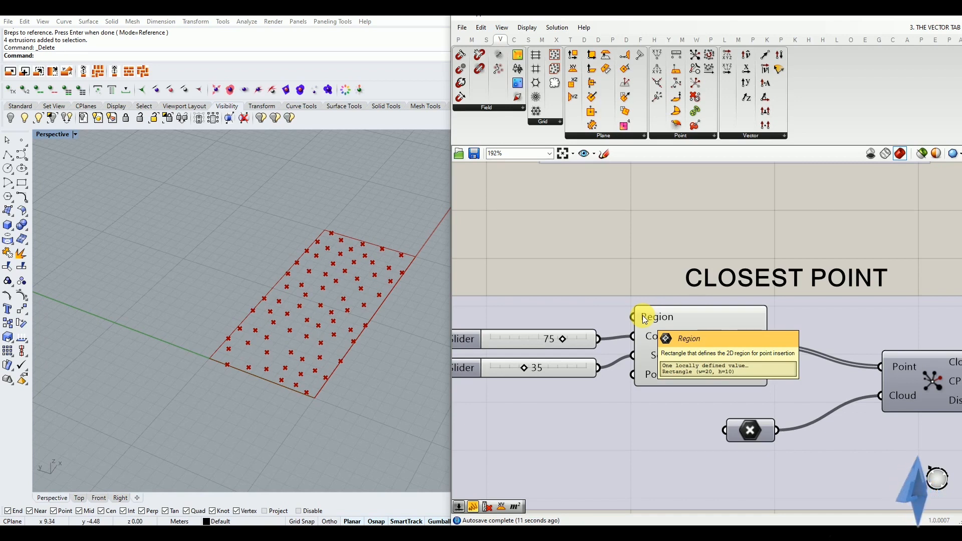
{"action": "scroll", "coordinate": [576, 327], "scroll_direction": "down", "scroll_amount": 3}
{"action": "scroll", "coordinate": [626, 336], "scroll_direction": "up", "scroll_amount": 2}
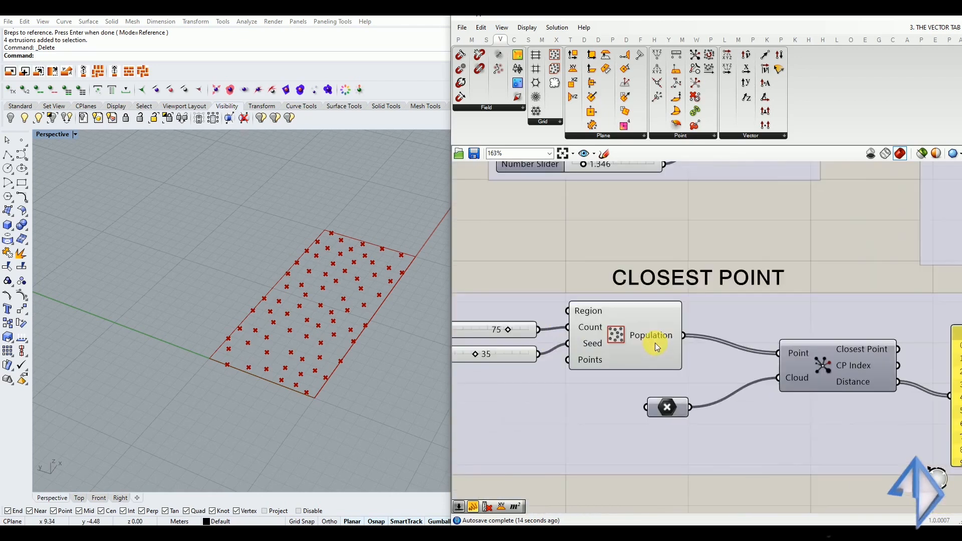
Highlight the Populate 2D points in the viewport, clear the selection and inspect the Closest Point component's outputs
{"action": "left_click", "coordinate": [654, 335]}
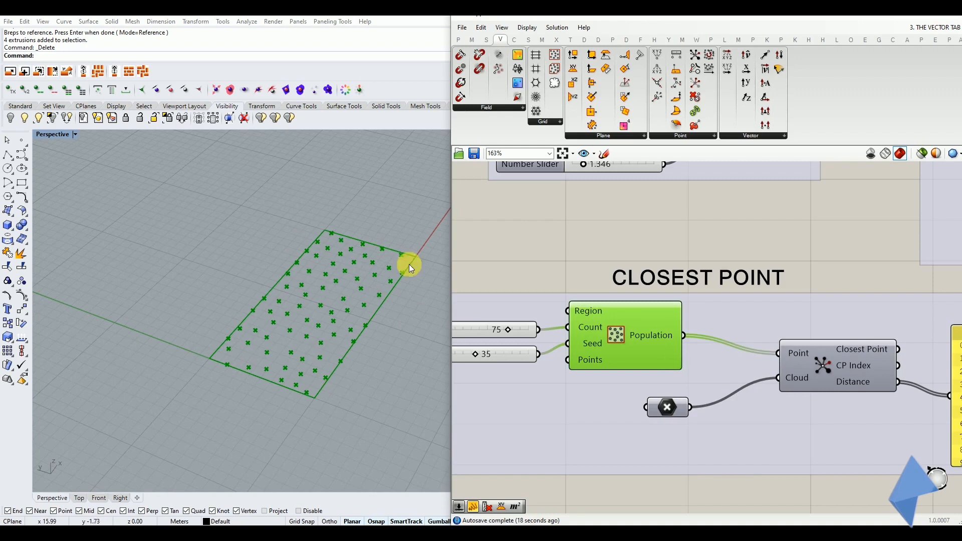
{"action": "left_click", "coordinate": [551, 340]}
{"action": "scroll", "coordinate": [551, 340], "scroll_direction": "down", "scroll_amount": 4}
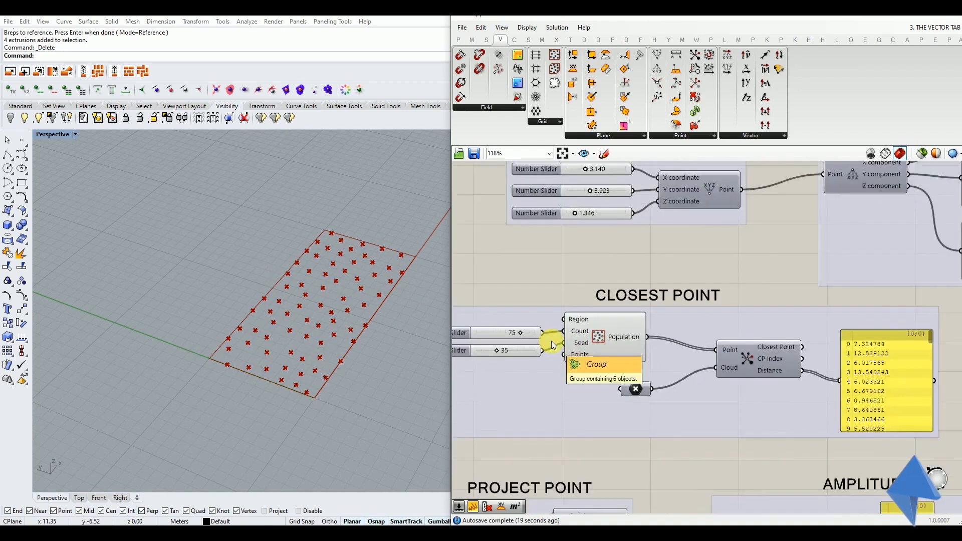
{"action": "scroll", "coordinate": [344, 301], "scroll_direction": "up", "scroll_amount": 2}
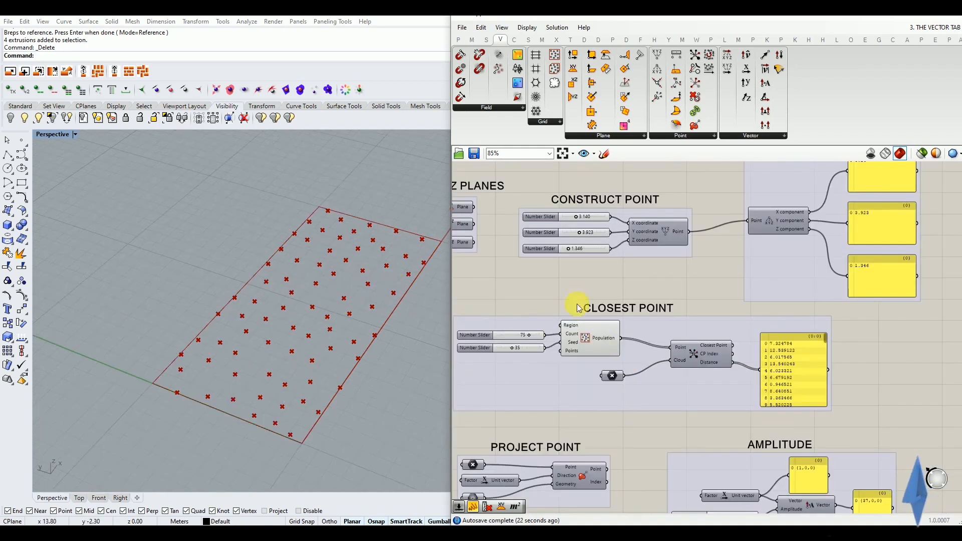
{"action": "scroll", "coordinate": [686, 350], "scroll_direction": "up", "scroll_amount": 3}
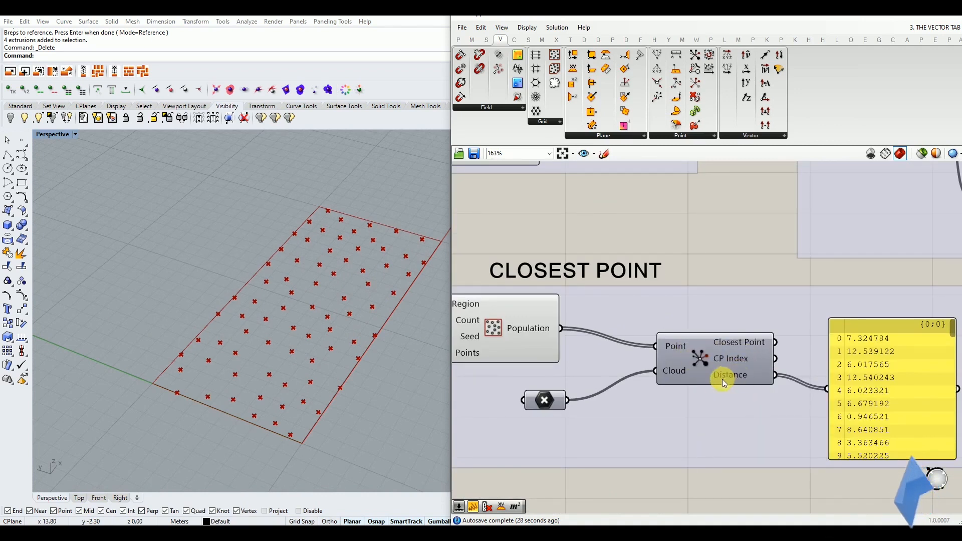
Turn on the preview of the Point parameter feeding the Cloud input and select it to locate its point in the viewport
{"action": "left_click", "coordinate": [546, 399]}
{"action": "middle_click", "coordinate": [546, 399]}
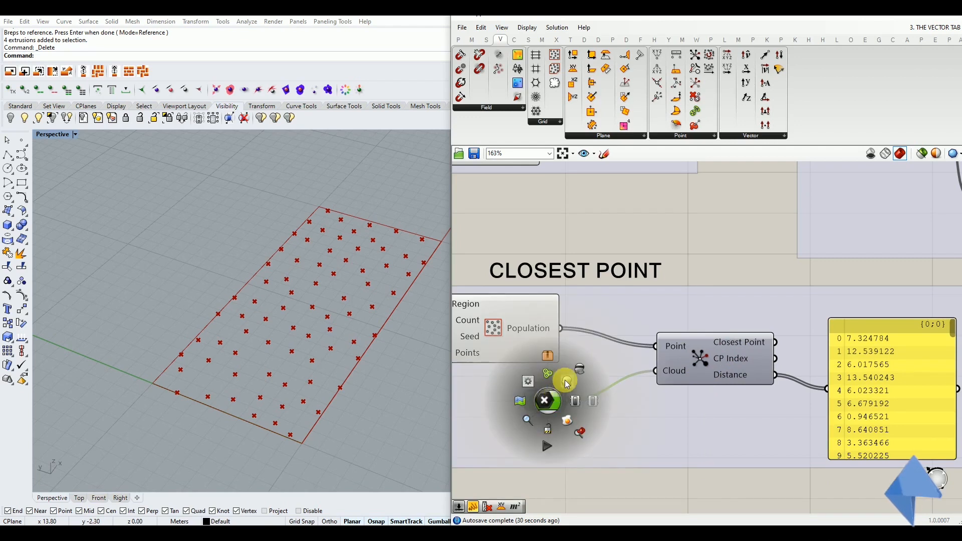
{"action": "left_click", "coordinate": [564, 379]}
{"action": "right_click_drag", "start_coordinate": [344, 371], "coordinate": [383, 369]}
{"action": "left_click", "coordinate": [588, 341]}
{"action": "left_click", "coordinate": [541, 396]}
{"action": "right_click_drag", "start_coordinate": [322, 344], "coordinate": [285, 329]}
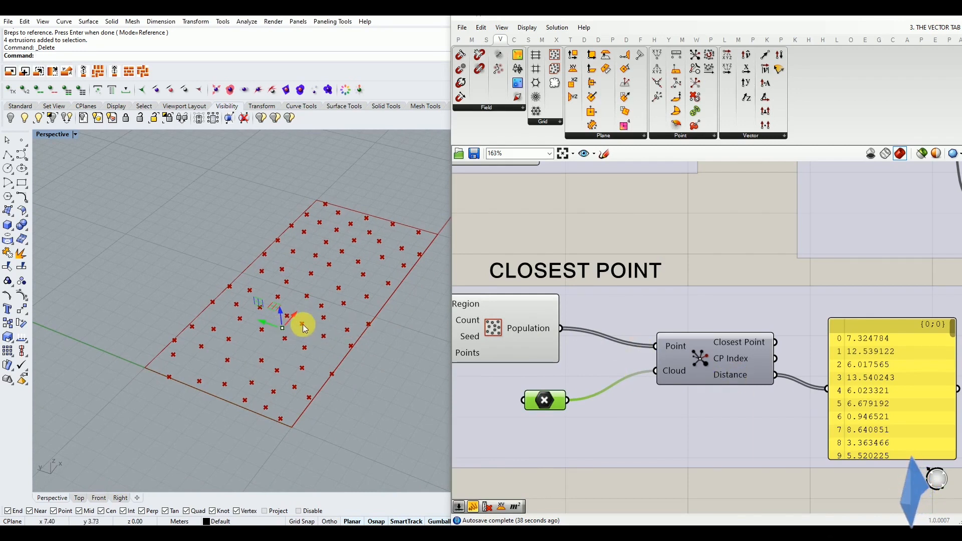
Compare the cloud point with the surrounding populated points and look through the distances in the panel
{"action": "scroll", "coordinate": [322, 326], "scroll_direction": "up", "scroll_amount": 2}
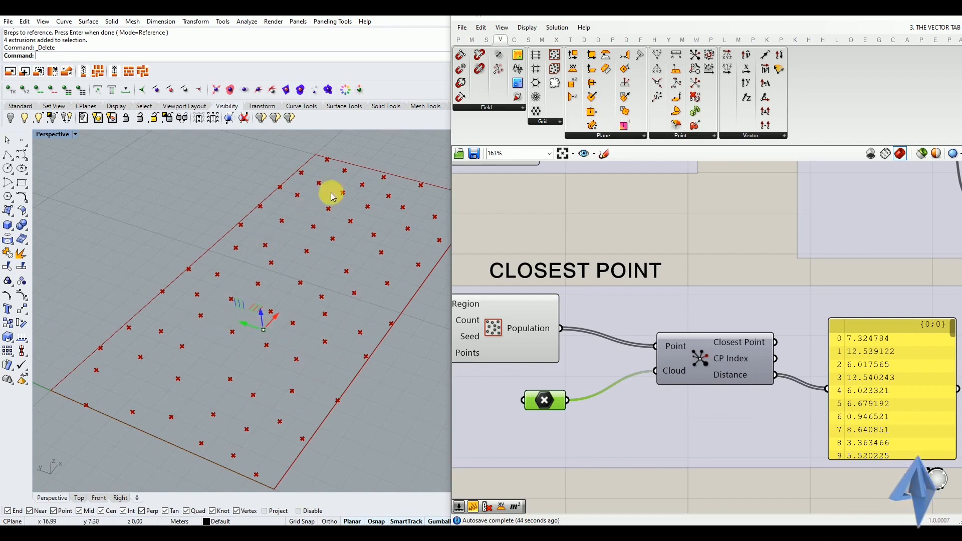
{"action": "scroll", "coordinate": [201, 348], "scroll_direction": "down", "scroll_amount": 3}
{"action": "right_click_drag", "start_coordinate": [670, 362], "coordinate": [627, 351]}
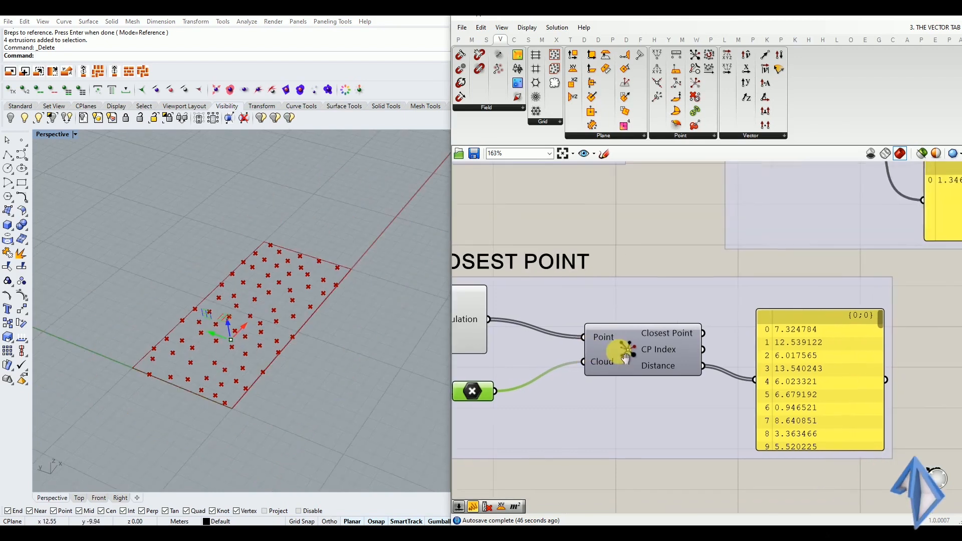
{"action": "mouse_move", "coordinate": [882, 321]}
{"action": "left_mouse_down"}
{"action": "mouse_move", "coordinate": [882, 452]}
{"action": "mouse_move", "coordinate": [890, 321]}
{"action": "left_mouse_up"}
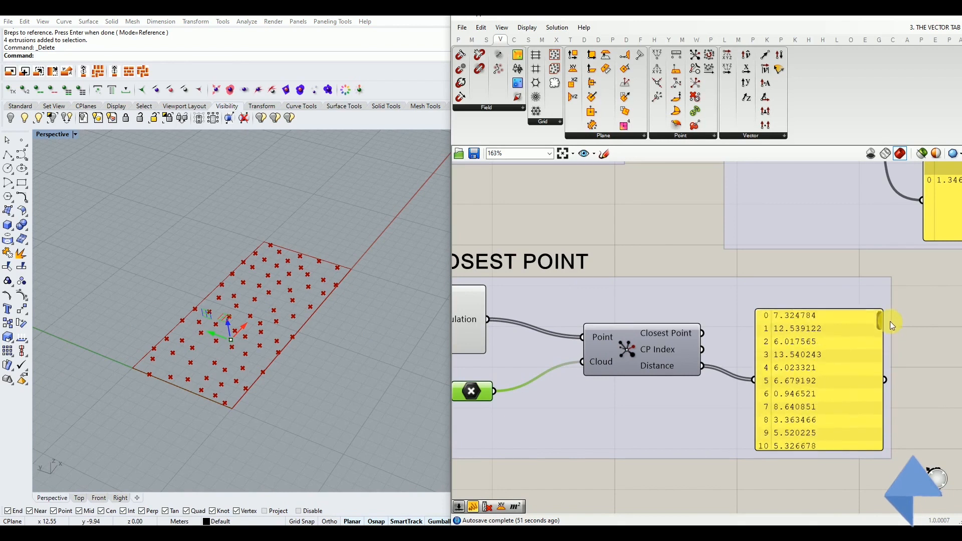
Turn on the preview of the Closest Point component and clear the selection
{"action": "left_click", "coordinate": [650, 344]}
{"action": "middle_click", "coordinate": [650, 344]}
{"action": "left_click", "coordinate": [666, 325]}
{"action": "left_click", "coordinate": [699, 308]}
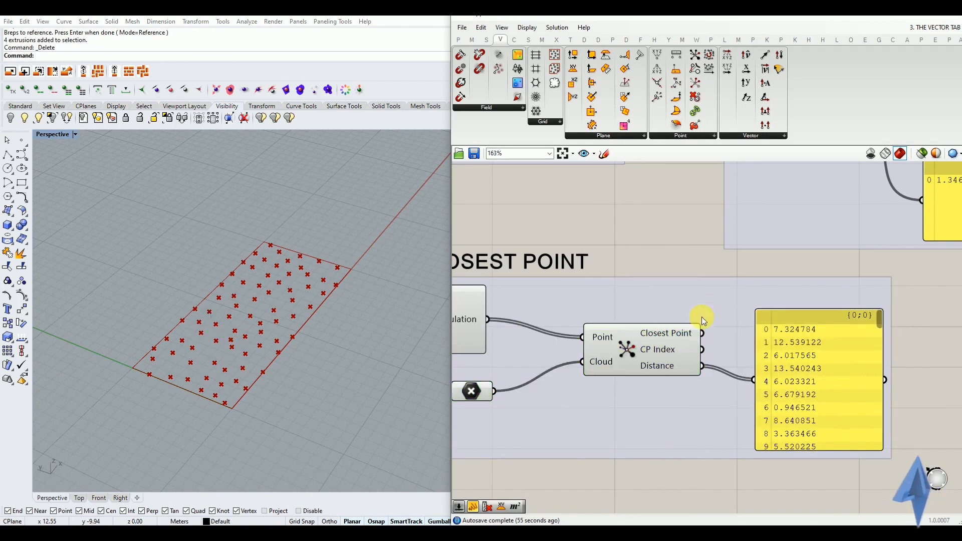
Connect the Closest Point output to the panel, widen the panel to fit the coordinates and highlight the cloud point
{"action": "left_click_drag", "start_coordinate": [714, 335], "coordinate": [754, 380]}
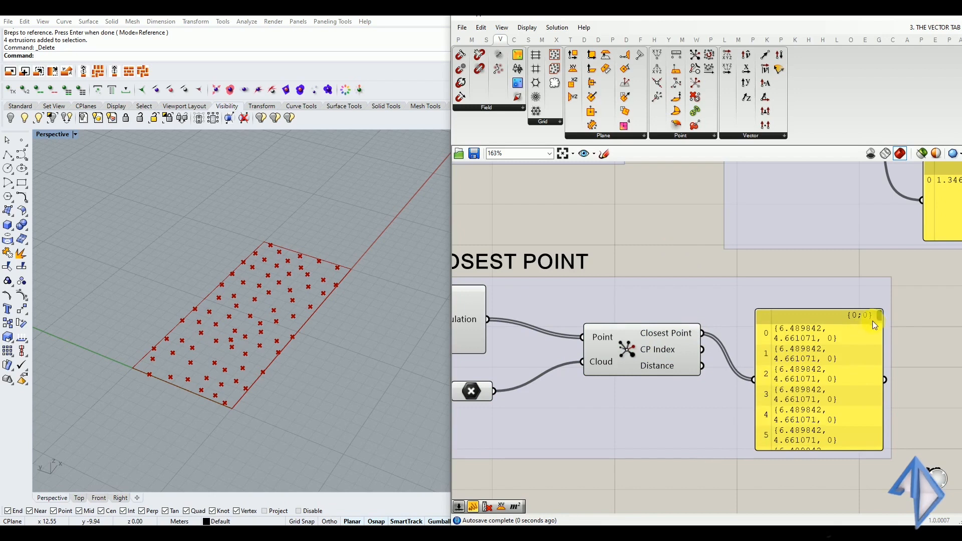
{"action": "left_click_drag", "start_coordinate": [887, 340], "coordinate": [952, 318]}
{"action": "right_click_drag", "start_coordinate": [281, 381], "coordinate": [287, 383]}
{"action": "left_click", "coordinate": [460, 392]}
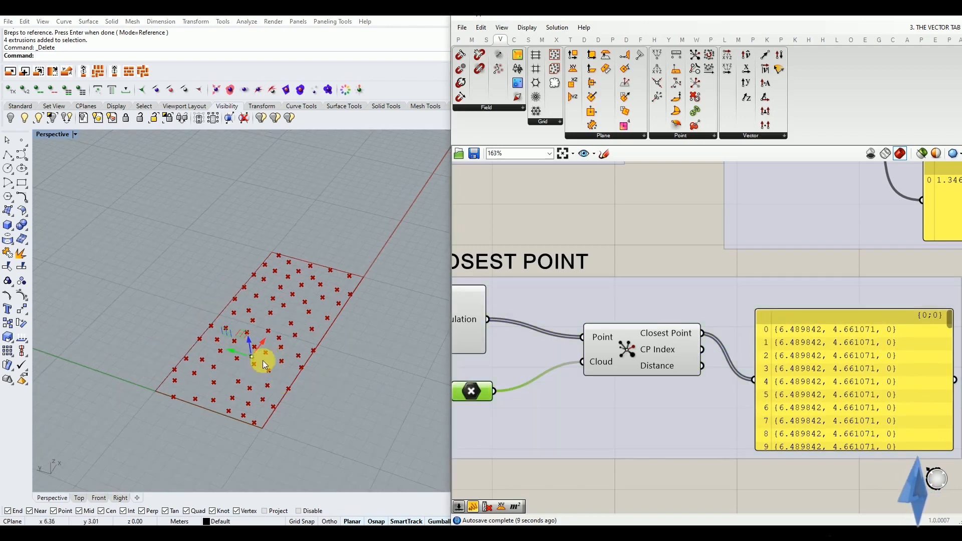
Show the CP Index output in the panel, then reconnect the panel to the Distance output
{"action": "left_click_drag", "start_coordinate": [744, 371], "coordinate": [754, 379]}
{"action": "mouse_move", "coordinate": [949, 323]}
{"action": "left_mouse_down"}
{"action": "mouse_move", "coordinate": [950, 440]}
{"action": "mouse_move", "coordinate": [954, 314]}
{"action": "left_mouse_up"}
{"action": "left_click_drag", "start_coordinate": [702, 365], "coordinate": [754, 379]}
{"action": "mouse_move", "coordinate": [949, 320]}
{"action": "left_mouse_down"}
{"action": "mouse_move", "coordinate": [950, 438]}
{"action": "mouse_move", "coordinate": [950, 316]}
{"action": "left_mouse_up"}
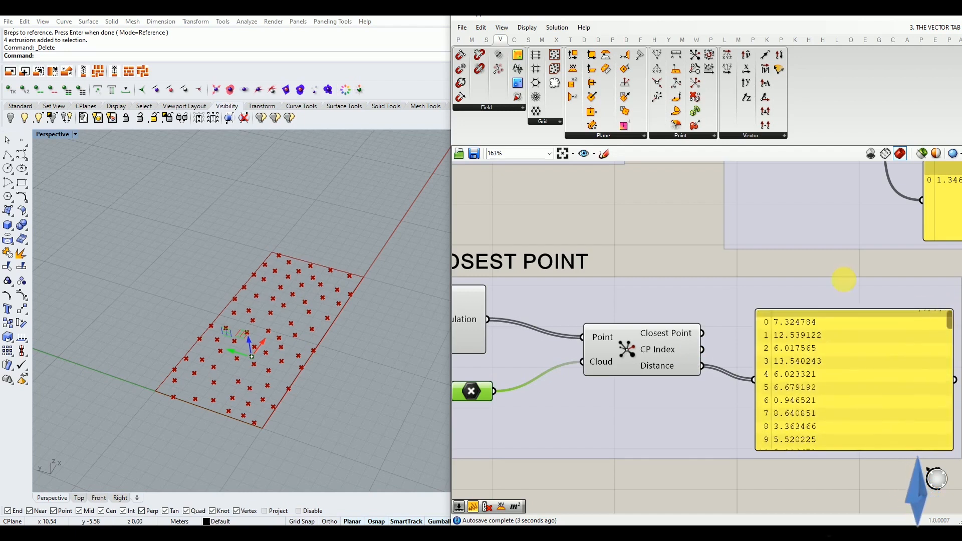
Turn off the preview of all components in the Closest Point group
{"action": "scroll", "coordinate": [832, 268], "scroll_direction": "down", "scroll_amount": 5}
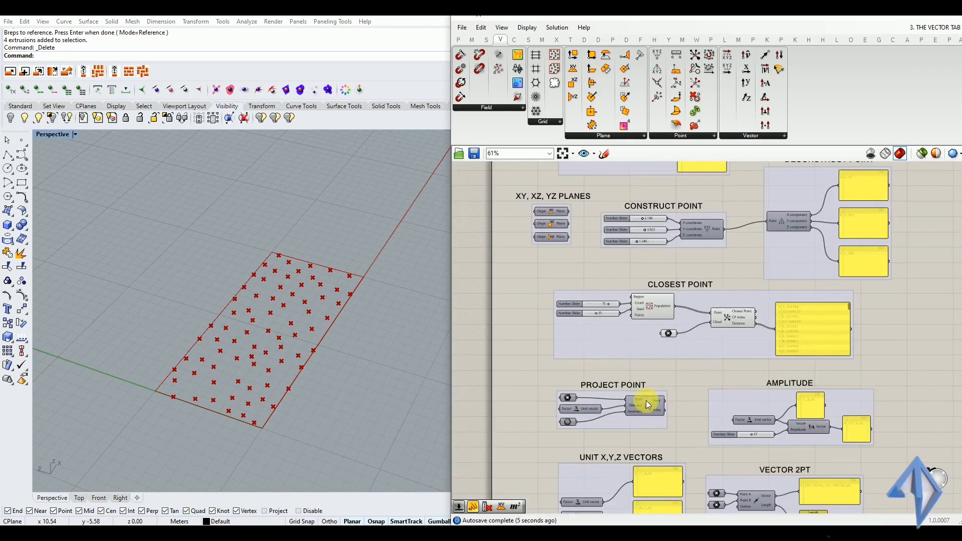
{"action": "scroll", "coordinate": [646, 400], "scroll_direction": "up", "scroll_amount": 1}
{"action": "left_click_drag", "start_coordinate": [771, 238], "coordinate": [618, 344]}
{"action": "middle_click", "coordinate": [615, 335]}
{"action": "left_click", "coordinate": [644, 303]}
{"action": "left_click", "coordinate": [615, 311]}
Turn on the preview of the Point parameter feeding Project Point and bring its point into view in the viewport
{"action": "scroll", "coordinate": [581, 373], "scroll_direction": "up", "scroll_amount": 4}
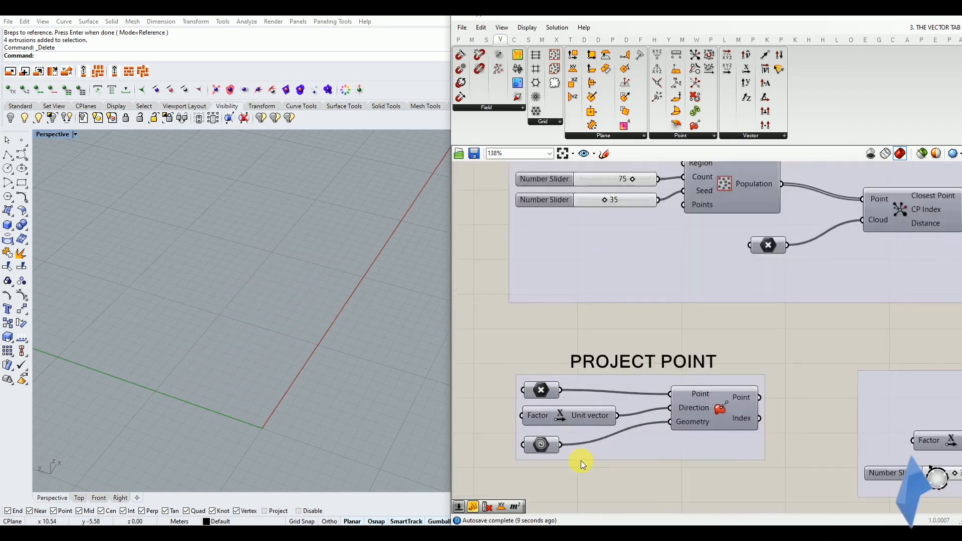
{"action": "scroll", "coordinate": [581, 461], "scroll_direction": "up", "scroll_amount": 1}
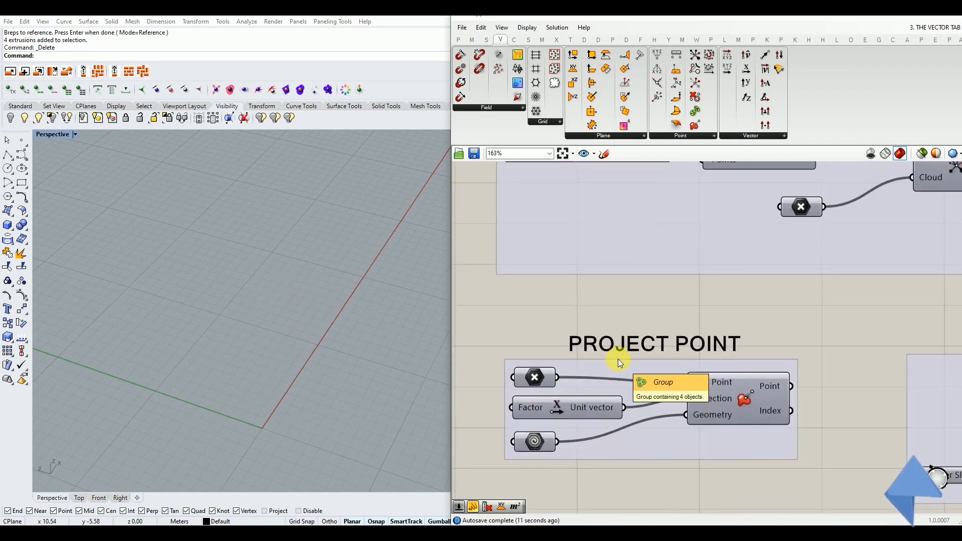
{"action": "left_click", "coordinate": [538, 382]}
{"action": "middle_click", "coordinate": [538, 382]}
{"action": "left_click", "coordinate": [560, 361]}
{"action": "right_click", "coordinate": [326, 332]}
{"action": "right_click_drag", "start_coordinate": [326, 334], "coordinate": [413, 303]}
{"action": "left_click", "coordinate": [485, 318]}
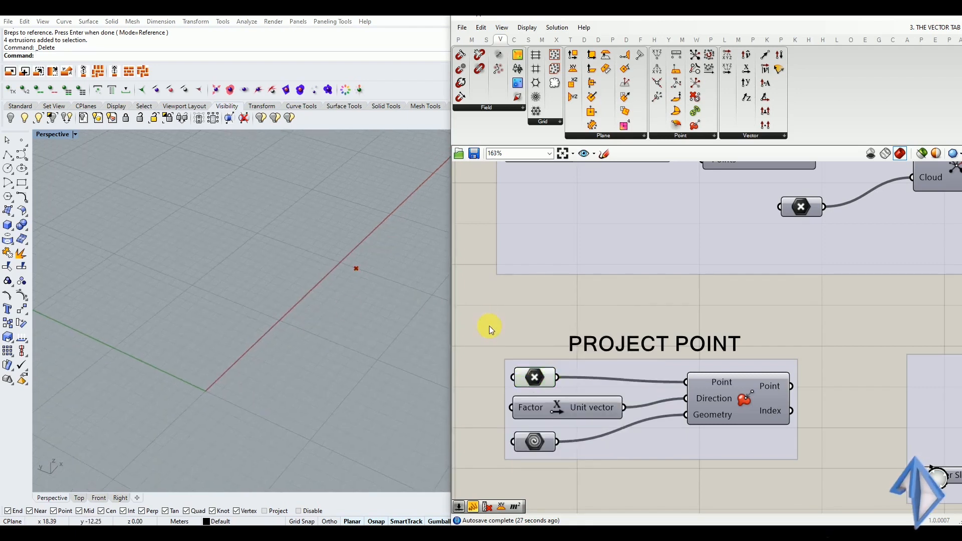
Turn on the preview of the parameter feeding Project Point's Geometry input, highlight its sphere and show the Vector components again
{"action": "left_click", "coordinate": [526, 438]}
{"action": "middle_click", "coordinate": [526, 440]}
{"action": "left_click", "coordinate": [548, 418]}
{"action": "left_click", "coordinate": [522, 318]}
{"action": "left_click", "coordinate": [537, 442]}
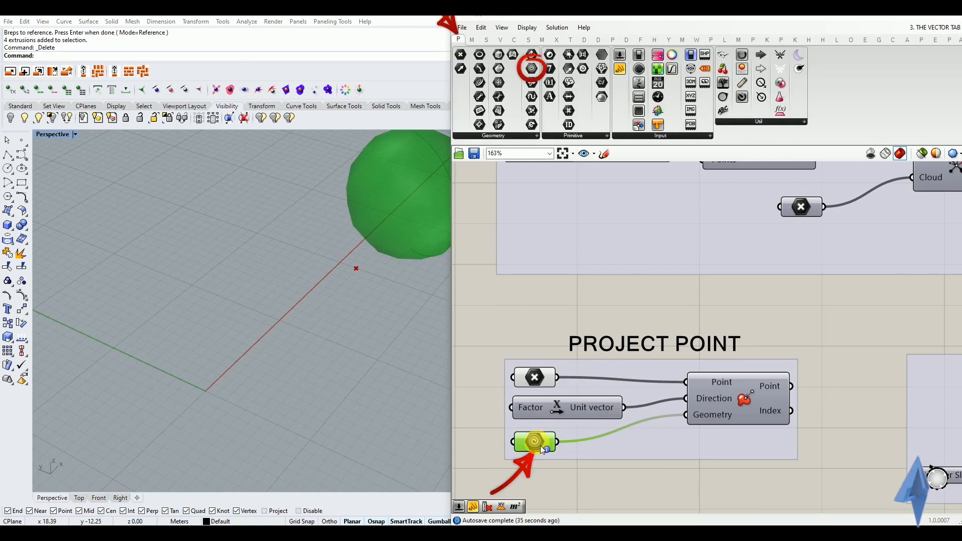
{"action": "left_click", "coordinate": [501, 40]}
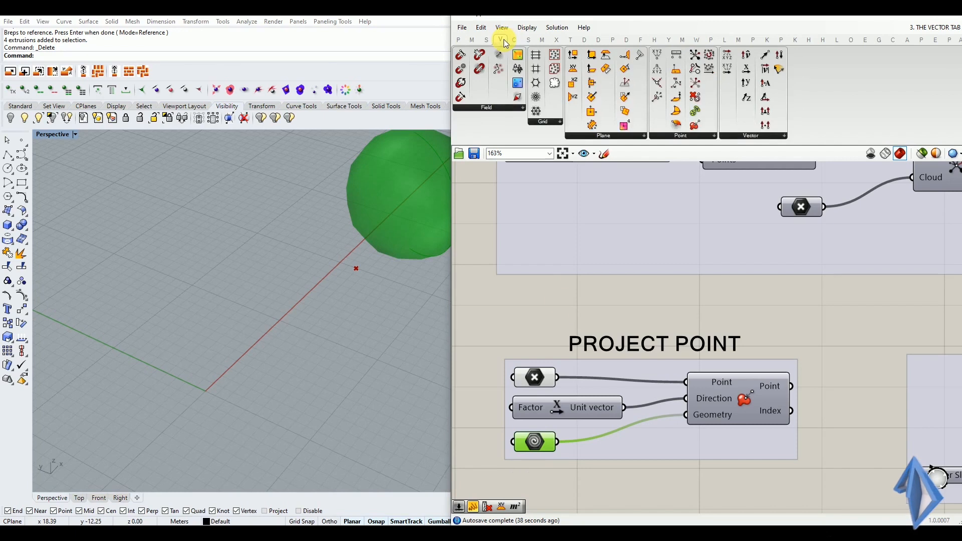
Highlight the Point parameter feeding Project Point and examine its position relative to the sphere from several angles
{"action": "left_click", "coordinate": [533, 376]}
{"action": "right_click_drag", "start_coordinate": [348, 346], "coordinate": [280, 316]}
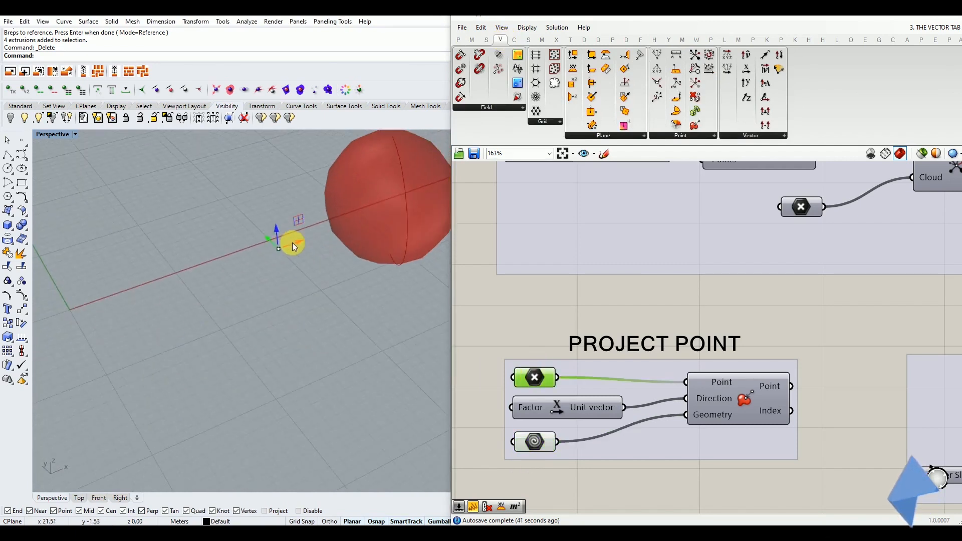
{"action": "scroll", "coordinate": [296, 243], "scroll_direction": "down", "scroll_amount": 5}
{"action": "scroll", "coordinate": [335, 210], "scroll_direction": "up", "scroll_amount": 10}
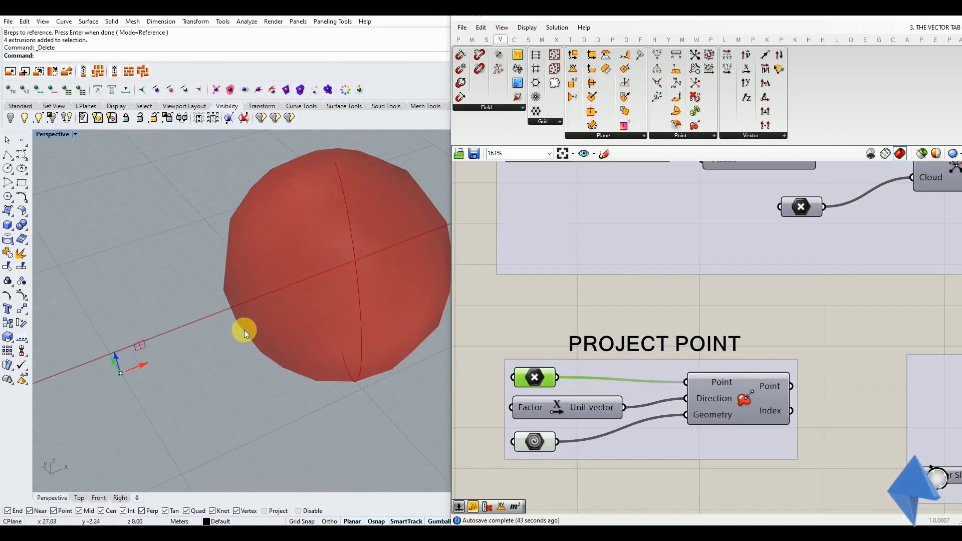
{"action": "right_click_drag", "start_coordinate": [244, 330], "coordinate": [253, 331]}
{"action": "scroll", "coordinate": [200, 315], "scroll_direction": "down", "scroll_amount": 3}
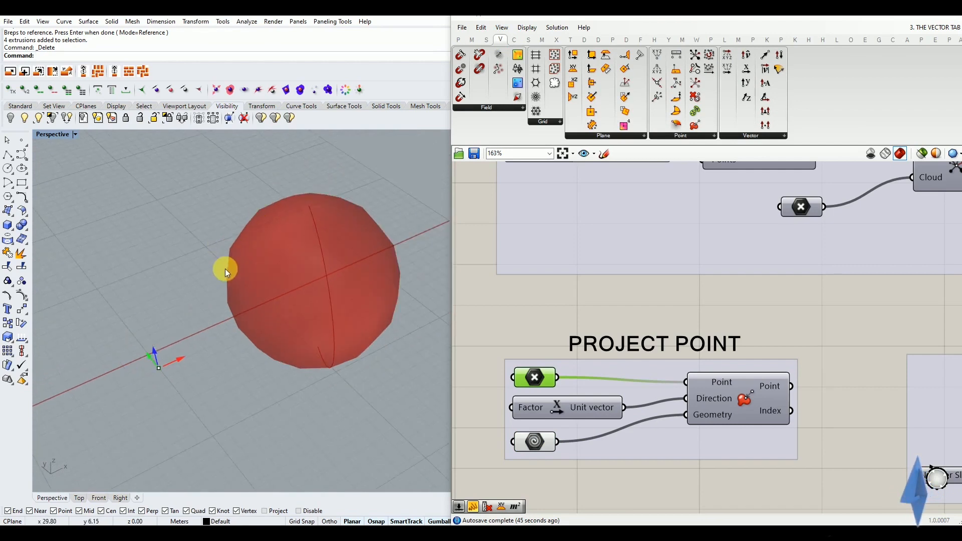
{"action": "right_click_drag", "start_coordinate": [328, 326], "coordinate": [290, 212]}
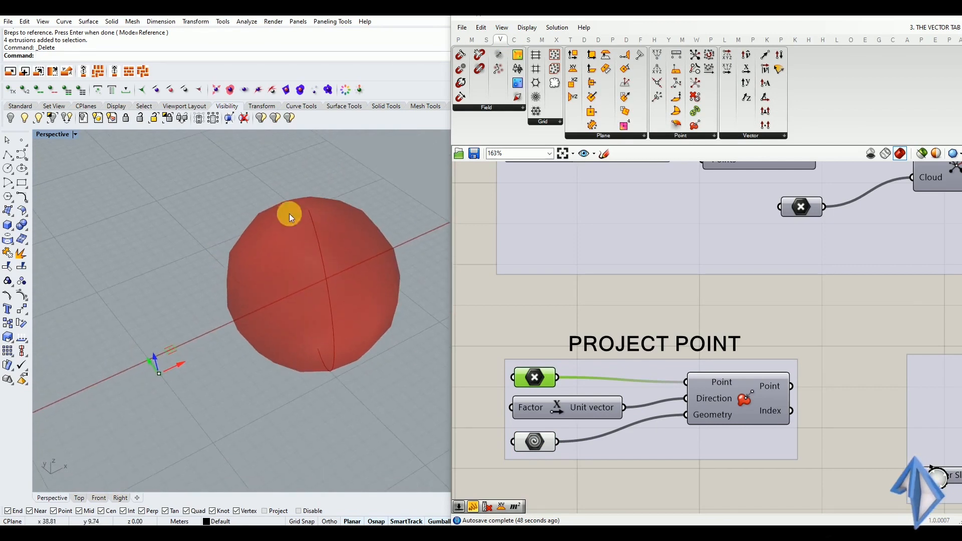
Clear the selection and set the Grasshopper preview meshing to High Quality so the sphere is drawn smoothly
{"action": "left_click", "coordinate": [520, 301]}
{"action": "left_click_drag", "start_coordinate": [831, 13], "coordinate": [823, 14]}
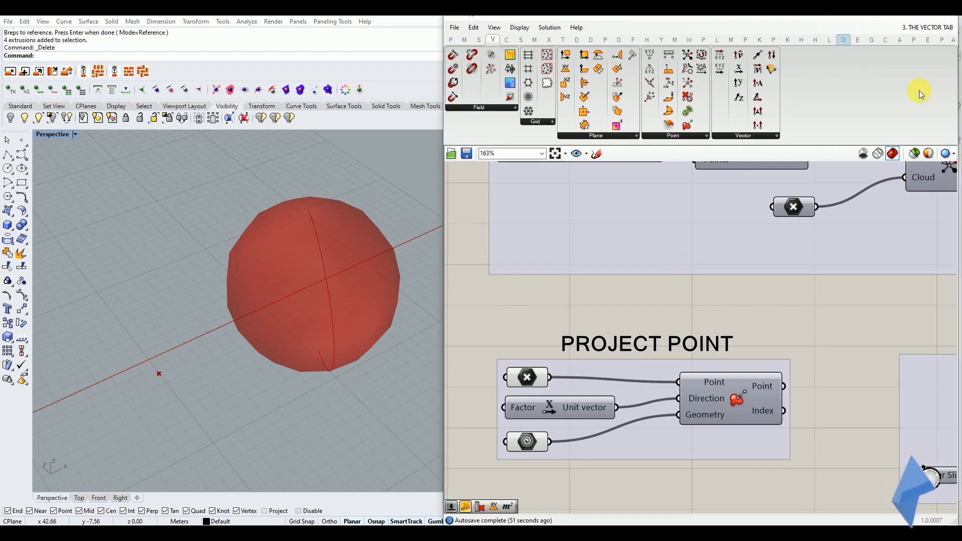
{"action": "left_click", "coordinate": [949, 157]}
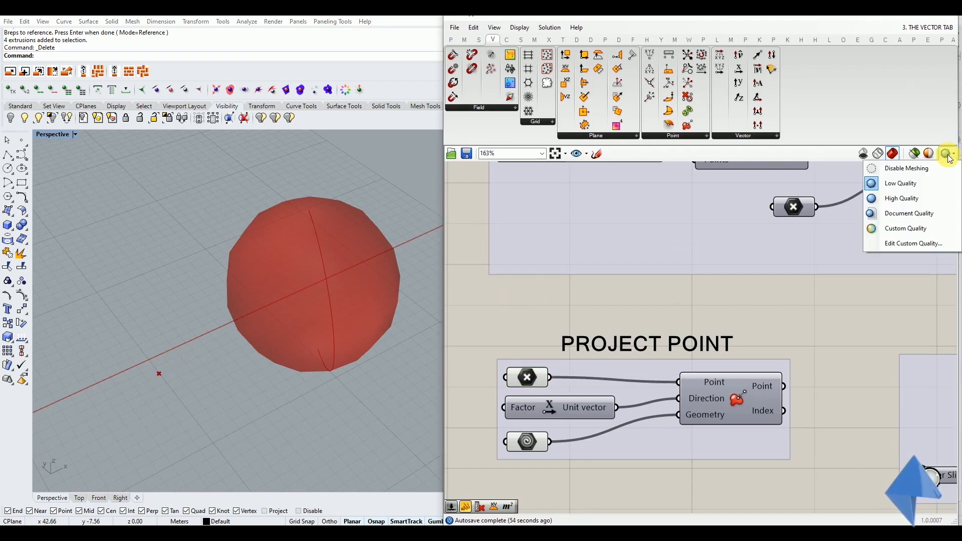
{"action": "left_click", "coordinate": [888, 198]}
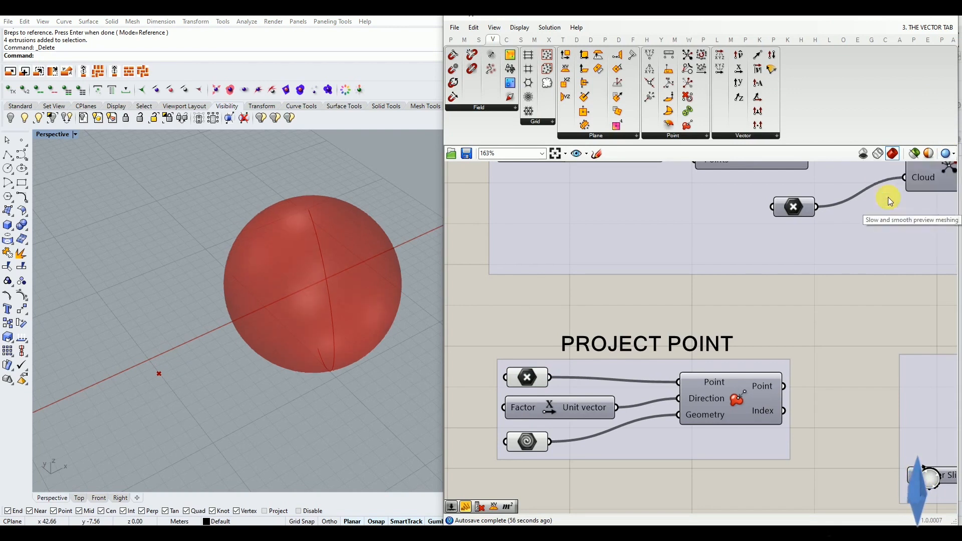
Highlight the input point beside the smooth sphere again, then examine Project Point's Direction input and the Unit X vector feeding it
{"action": "right_click_drag", "start_coordinate": [323, 298], "coordinate": [337, 296]}
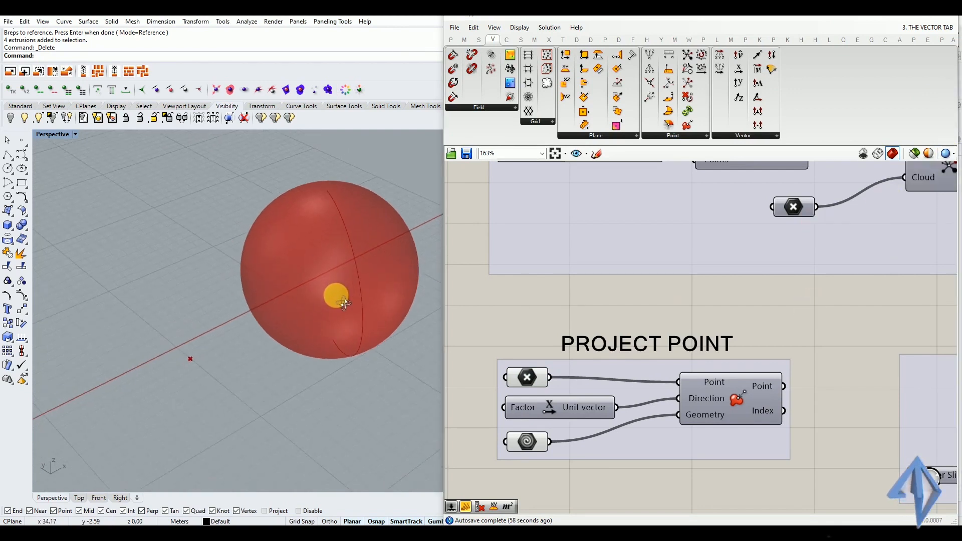
{"action": "left_click", "coordinate": [525, 380]}
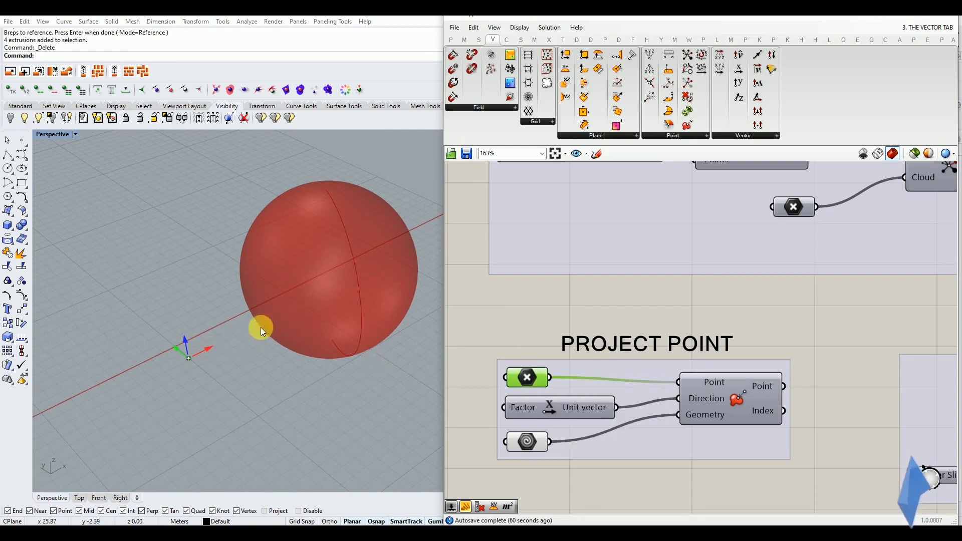
{"action": "left_click", "coordinate": [535, 324]}
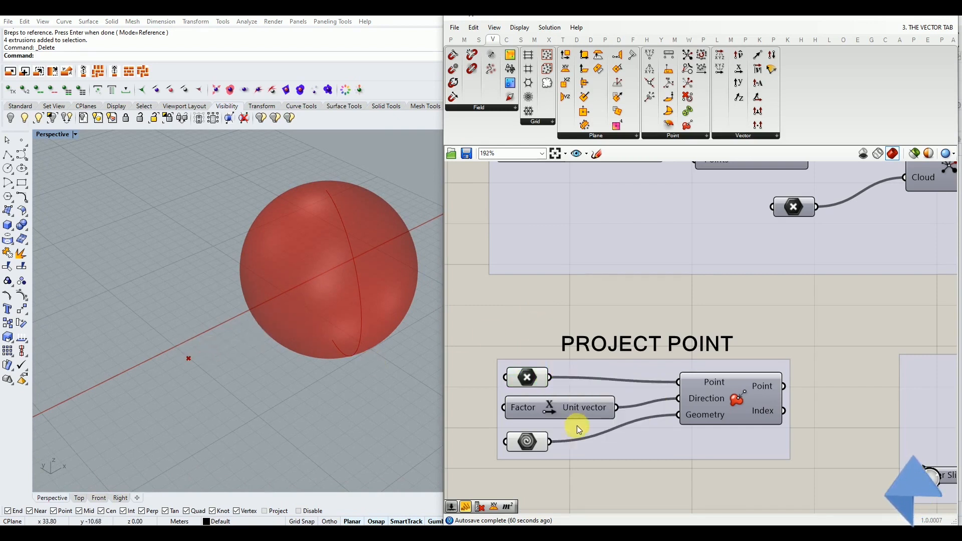
{"action": "scroll", "coordinate": [576, 425], "scroll_direction": "up", "scroll_amount": 2}
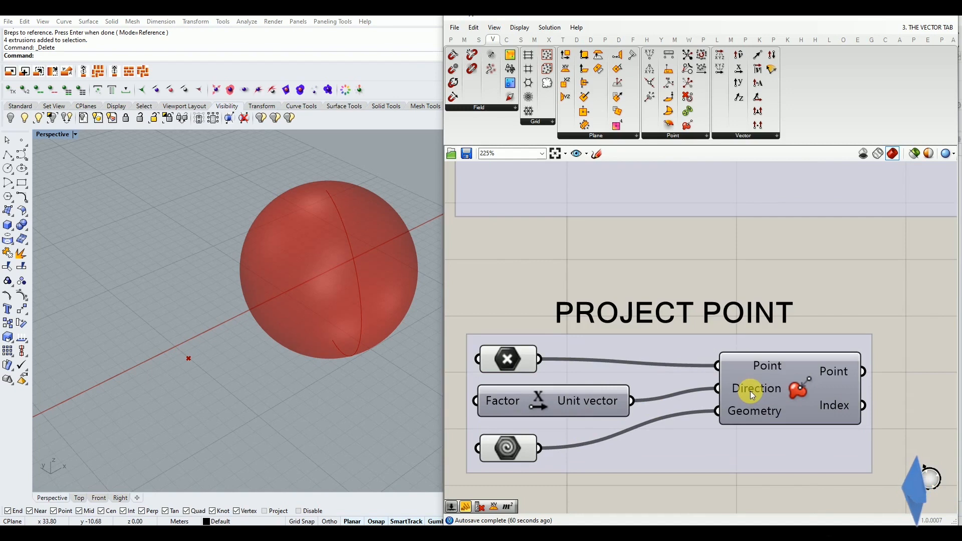
{"action": "mouse_move", "coordinate": [747, 389]}
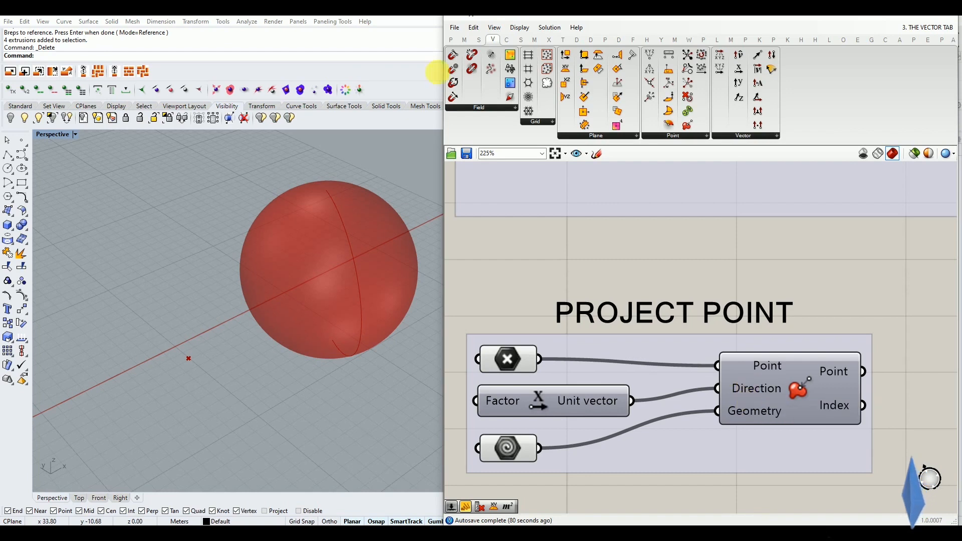
Show the Params components and highlight the sphere that feeds Project Point's Geometry input
{"action": "left_click", "coordinate": [451, 41]}
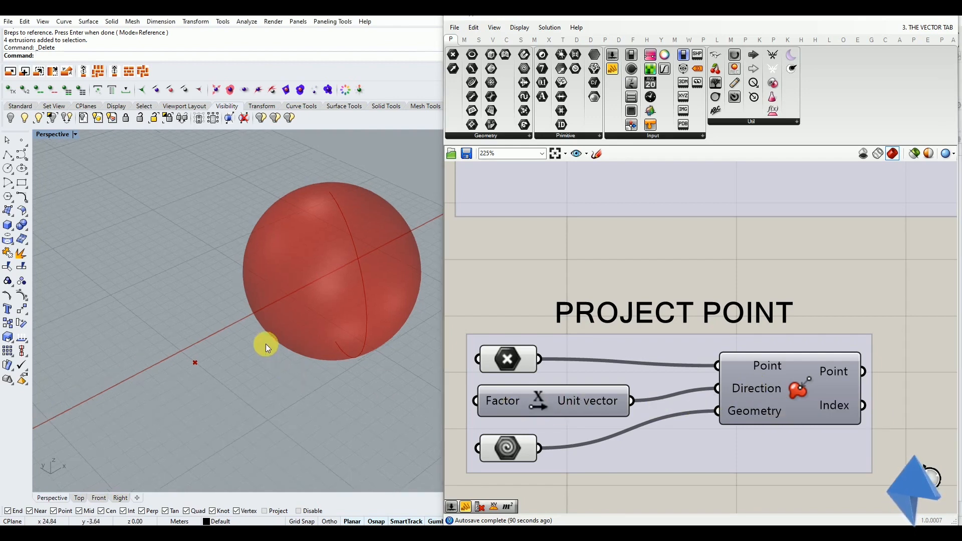
{"action": "scroll", "coordinate": [265, 344], "scroll_direction": "down", "scroll_amount": 5}
{"action": "scroll", "coordinate": [265, 344], "scroll_direction": "up", "scroll_amount": 3}
{"action": "mouse_move", "coordinate": [299, 326]}
{"action": "right_mouse_down"}
{"action": "mouse_move", "coordinate": [319, 332]}
{"action": "mouse_move", "coordinate": [348, 289]}
{"action": "mouse_move", "coordinate": [293, 325]}
{"action": "right_mouse_up"}
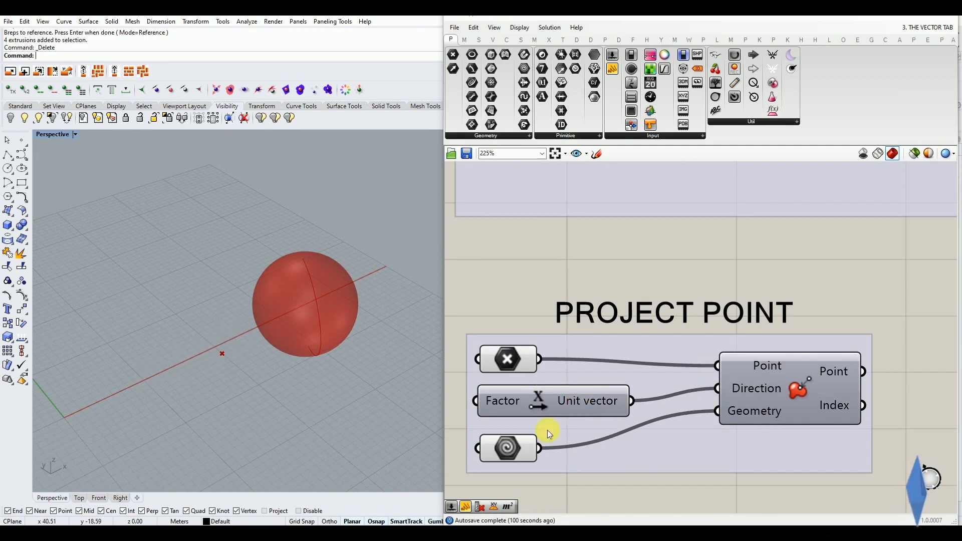
{"action": "left_click", "coordinate": [517, 444]}
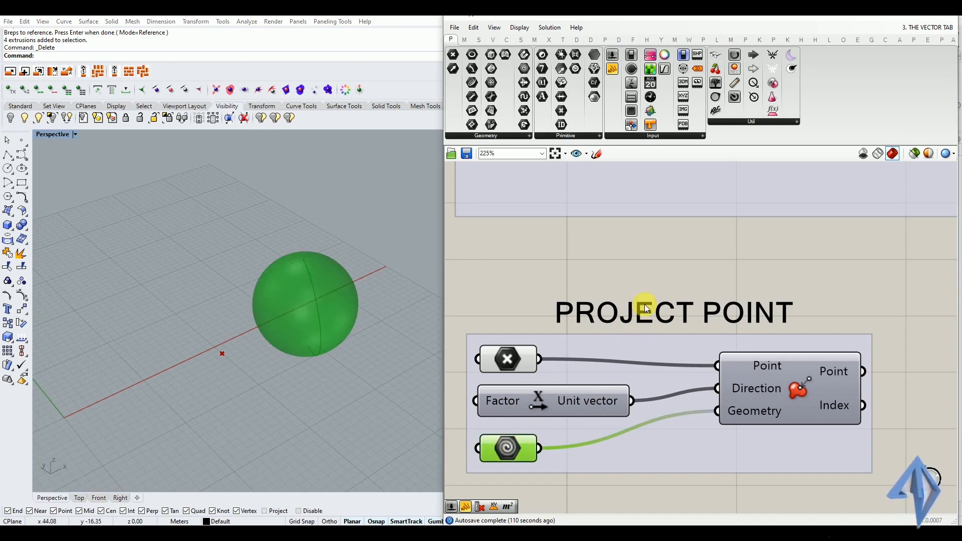
{"action": "left_click", "coordinate": [647, 288]}
Turn on the preview of the Project Point component and inspect the projected point on the sphere
{"action": "left_click", "coordinate": [773, 404]}
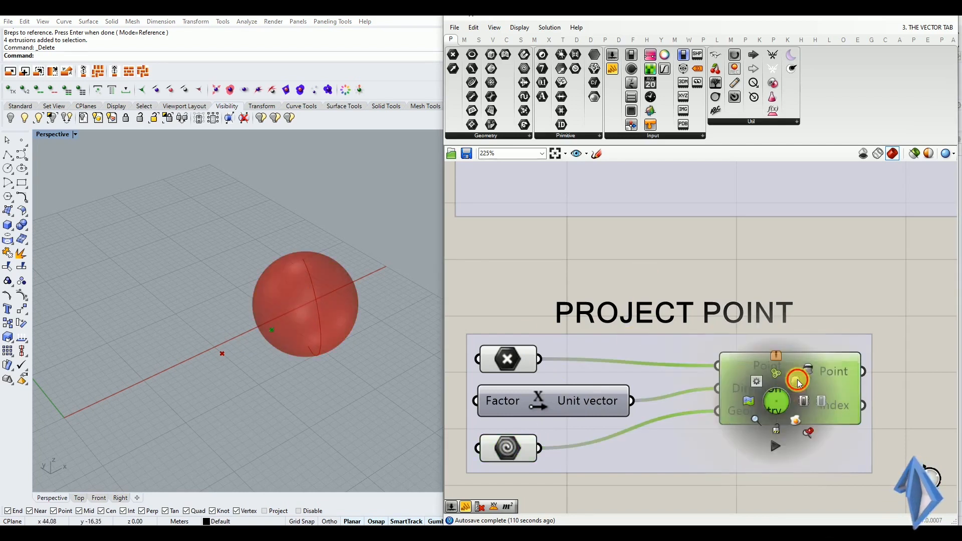
{"action": "scroll", "coordinate": [167, 411], "scroll_direction": "up", "scroll_amount": 3}
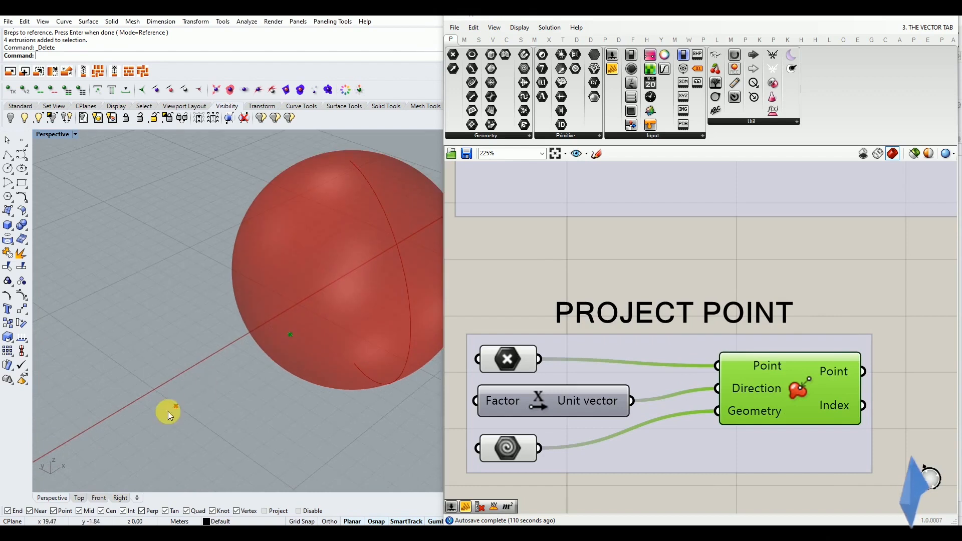
{"action": "mouse_move", "coordinate": [288, 336]}
{"action": "right_mouse_down"}
{"action": "mouse_move", "coordinate": [319, 337]}
{"action": "mouse_move", "coordinate": [254, 307]}
{"action": "mouse_move", "coordinate": [334, 318]}
{"action": "right_mouse_up"}
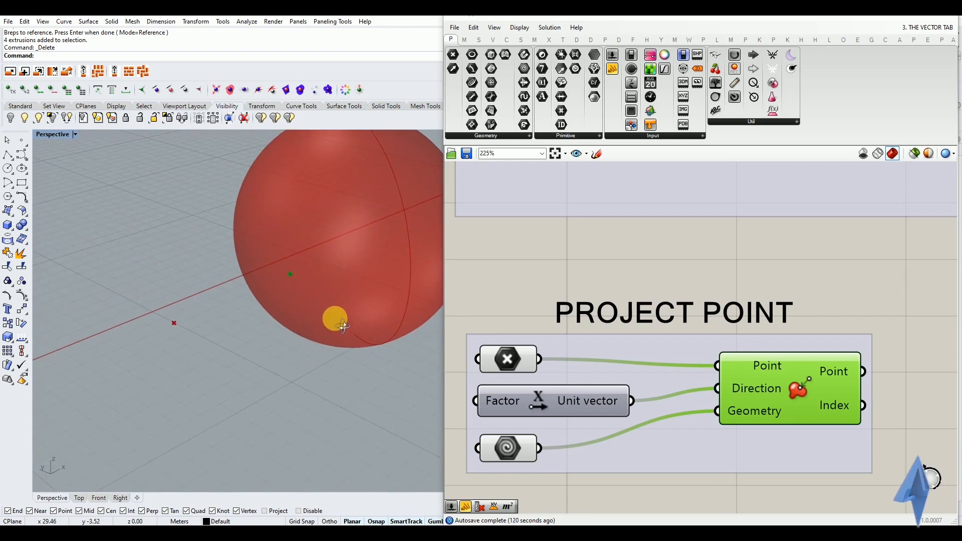
Turn off the preview of all components in the Project Point group
{"action": "left_click", "coordinate": [561, 272]}
{"action": "scroll", "coordinate": [551, 363], "scroll_direction": "down", "scroll_amount": 4}
{"action": "left_click_drag", "start_coordinate": [675, 314], "coordinate": [548, 401]}
{"action": "middle_click", "coordinate": [548, 395]}
{"action": "left_click", "coordinate": [578, 368]}
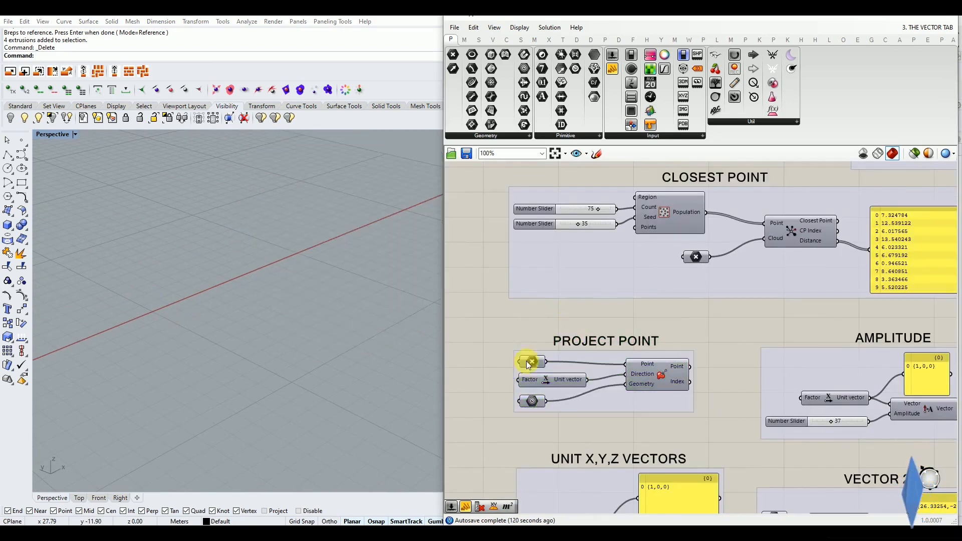
Examine the Amplitude group, spacing its Amplitude component, unit vector panel and Unit X component slightly apart
{"action": "scroll", "coordinate": [518, 374], "scroll_direction": "down", "scroll_amount": 2}
{"action": "scroll", "coordinate": [720, 385], "scroll_direction": "up", "scroll_amount": 4}
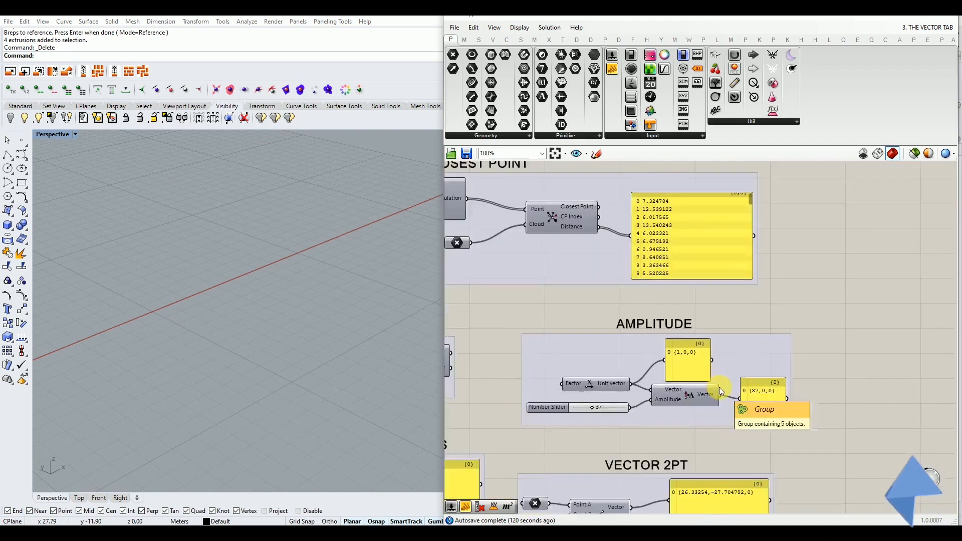
{"action": "scroll", "coordinate": [540, 407], "scroll_direction": "up", "scroll_amount": 1}
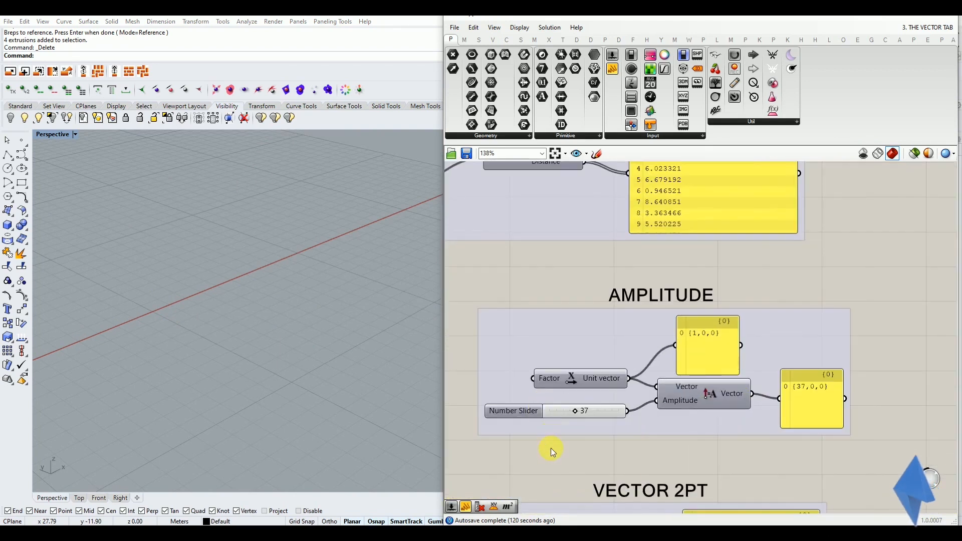
{"action": "scroll", "coordinate": [551, 448], "scroll_direction": "up", "scroll_amount": 2}
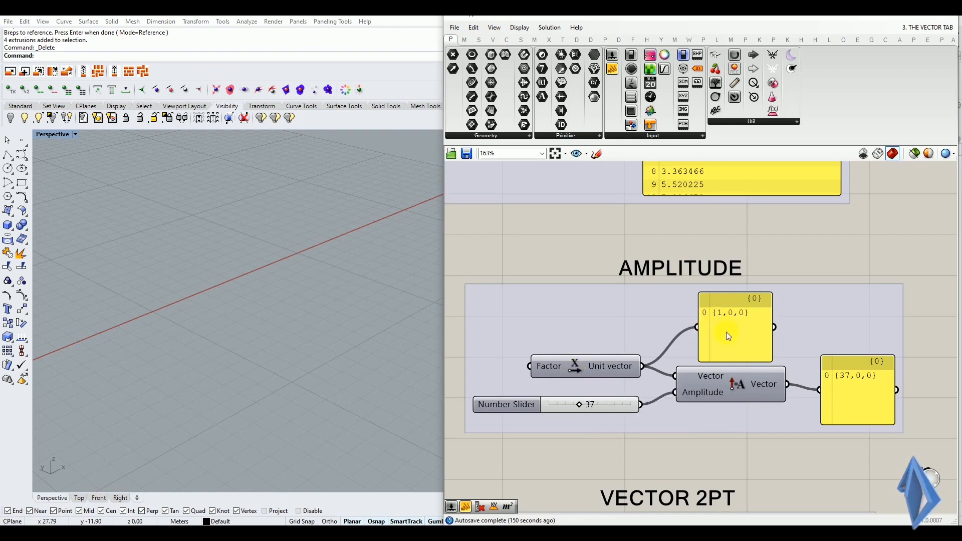
{"action": "left_click_drag", "start_coordinate": [707, 377], "coordinate": [713, 379]}
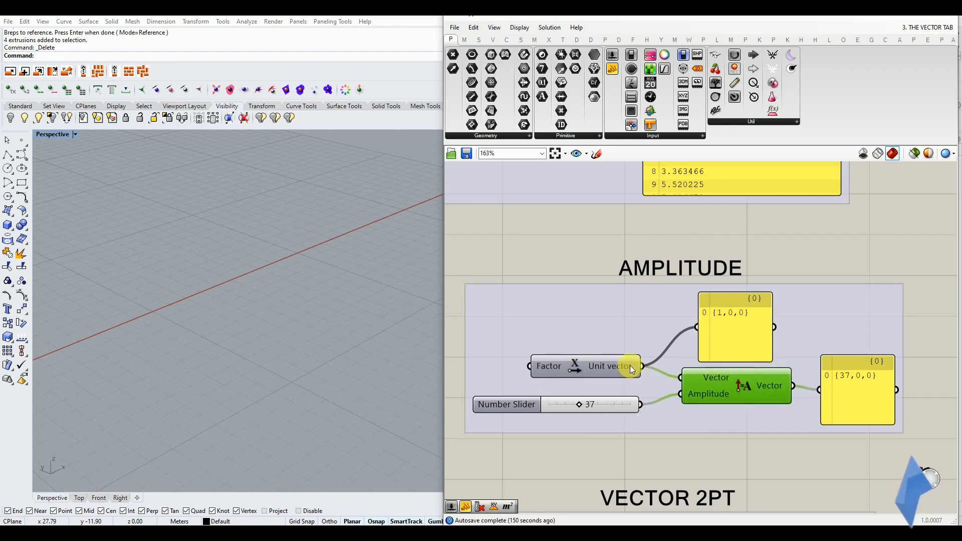
{"action": "left_click_drag", "start_coordinate": [723, 336], "coordinate": [733, 335]}
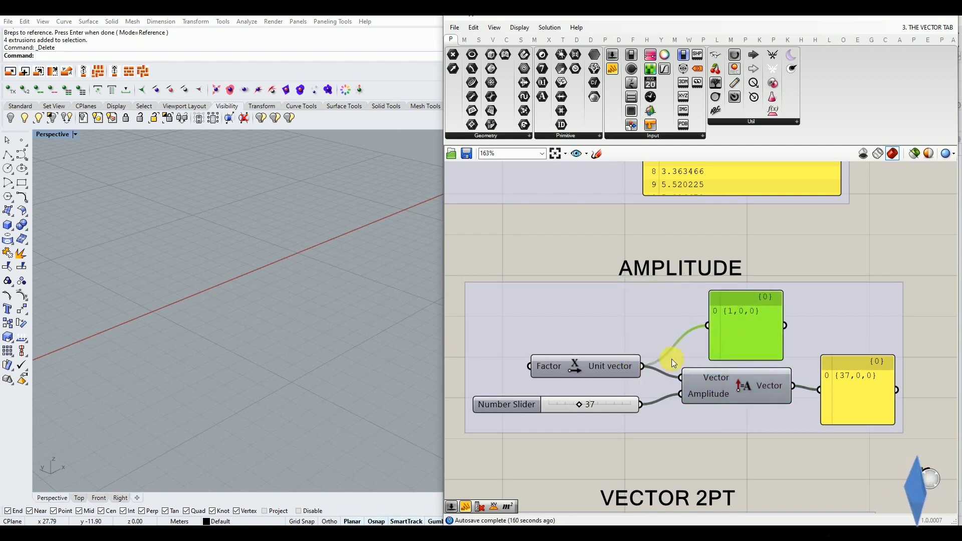
{"action": "left_click", "coordinate": [765, 258]}
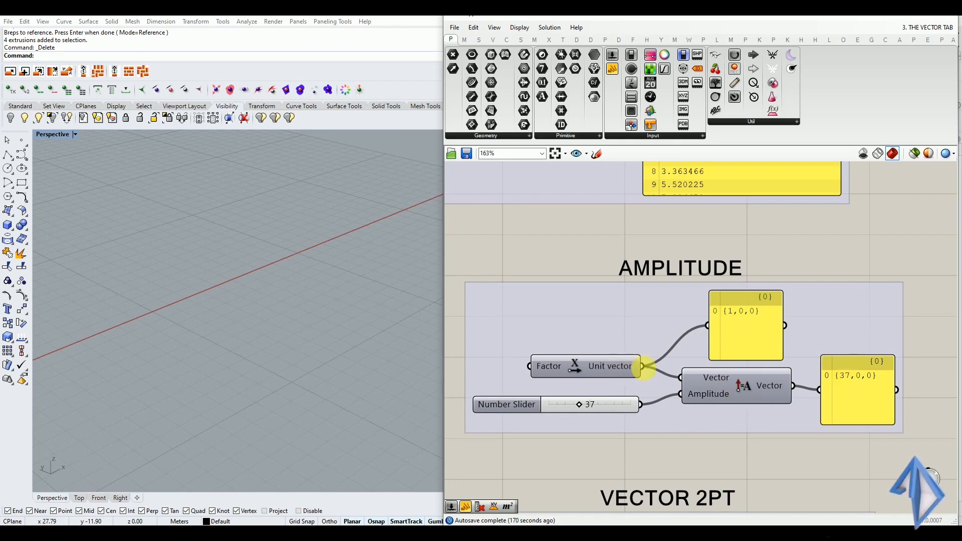
{"action": "left_click_drag", "start_coordinate": [628, 371], "coordinate": [620, 370]}
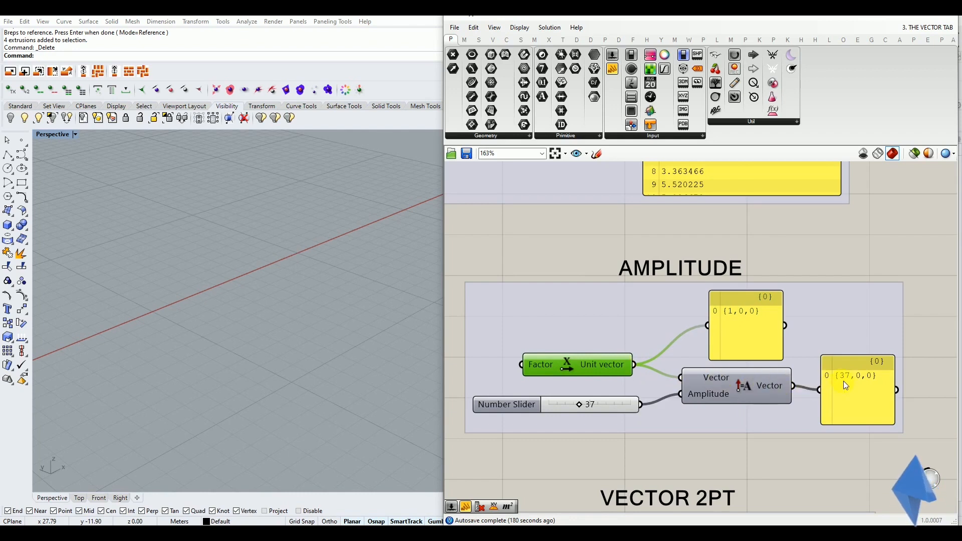
{"action": "left_click", "coordinate": [795, 258]}
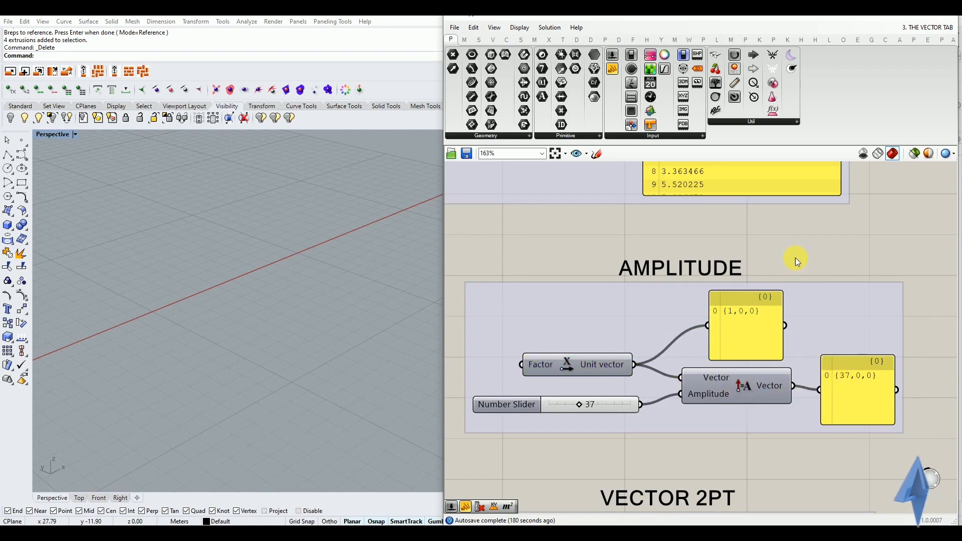
Add a Multiplication component beside the Amplitude group and connect the unit vector panel to its A input
{"action": "right_click_drag", "start_coordinate": [828, 325], "coordinate": [725, 338]}
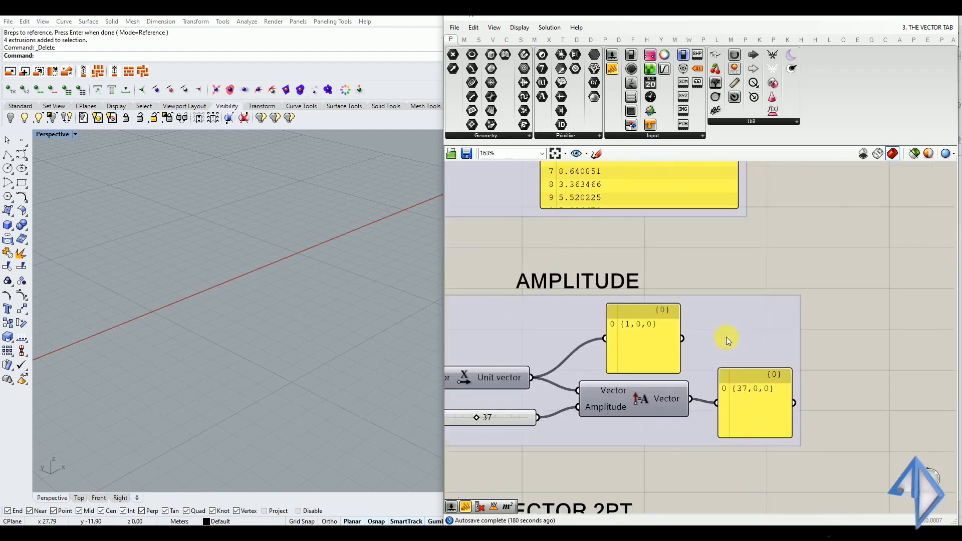
{"action": "double_click", "coordinate": [837, 343]}
{"action": "type", "text": "multip"}
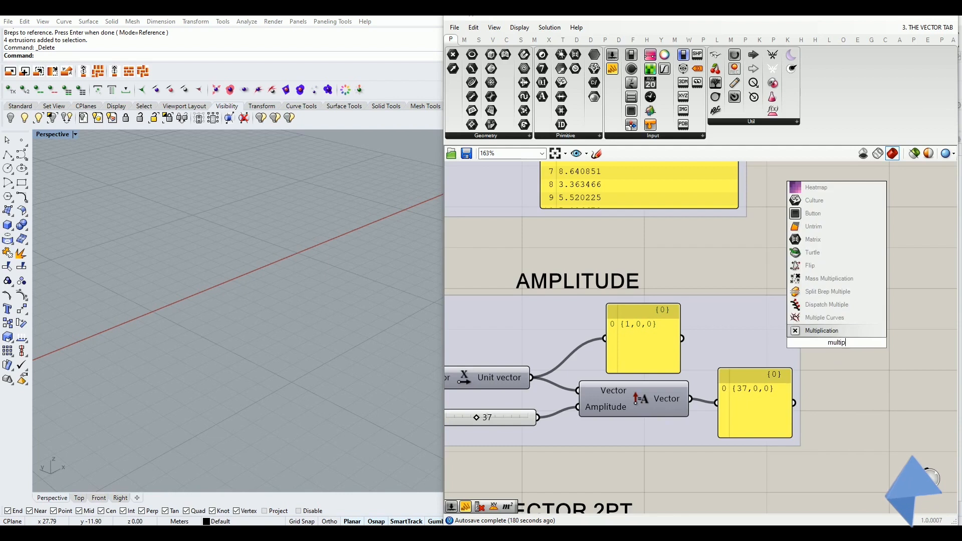
{"action": "key", "text": "Return"}
{"action": "left_click_drag", "start_coordinate": [827, 344], "coordinate": [785, 332]}
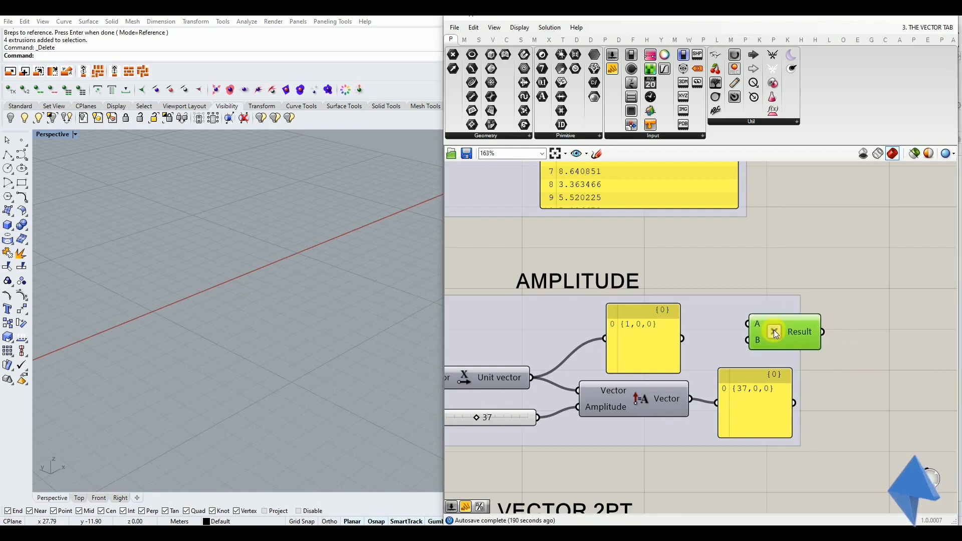
{"action": "left_click_drag", "start_coordinate": [703, 339], "coordinate": [866, 334]}
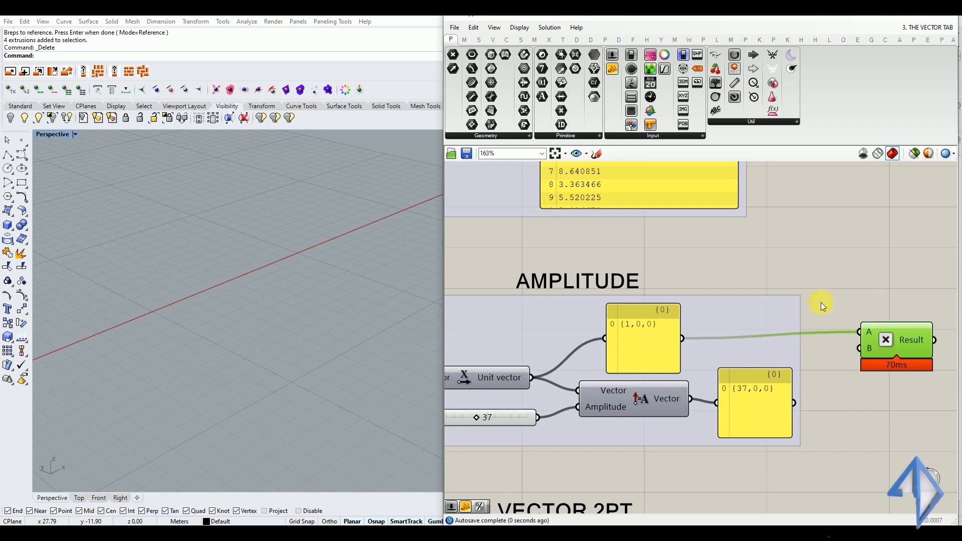
Duplicate the Amplitude group's number slider set to 37 and connect the copy to the Multiplication component's B input
{"action": "left_click", "coordinate": [511, 420]}
{"action": "scroll", "coordinate": [584, 386], "scroll_direction": "down", "scroll_amount": 2}
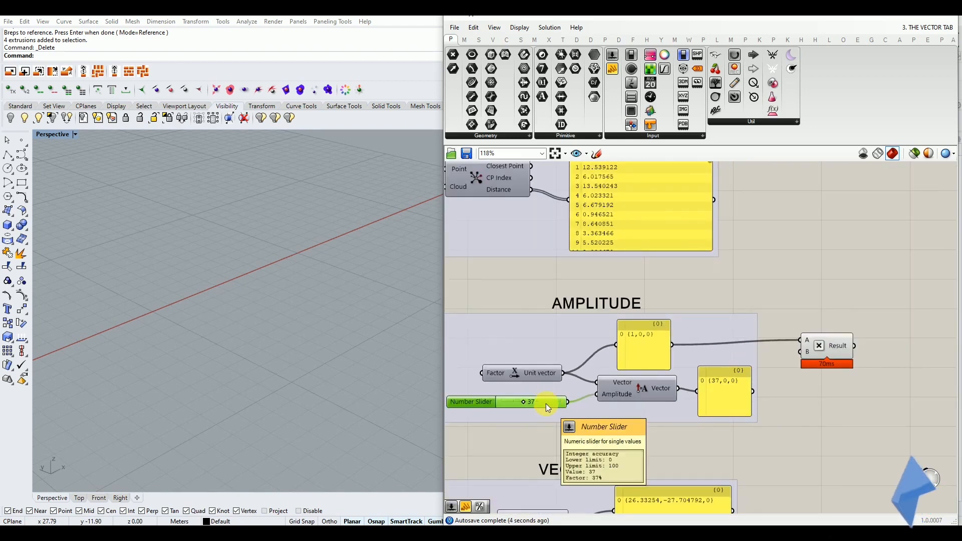
{"action": "left_click_drag", "start_coordinate": [545, 404], "coordinate": [809, 354], "text": "alt"}
Duplicate a panel beside the Multiplication component and connect the Result output to it
{"action": "scroll", "coordinate": [792, 359], "scroll_direction": "up", "scroll_amount": 2}
{"action": "left_click_drag", "start_coordinate": [578, 342], "coordinate": [954, 345], "text": "alt"}
{"action": "left_click_drag", "start_coordinate": [853, 343], "coordinate": [915, 347]}
{"action": "left_click", "coordinate": [877, 383]}
{"action": "scroll", "coordinate": [853, 350], "scroll_direction": "down", "scroll_amount": 2}
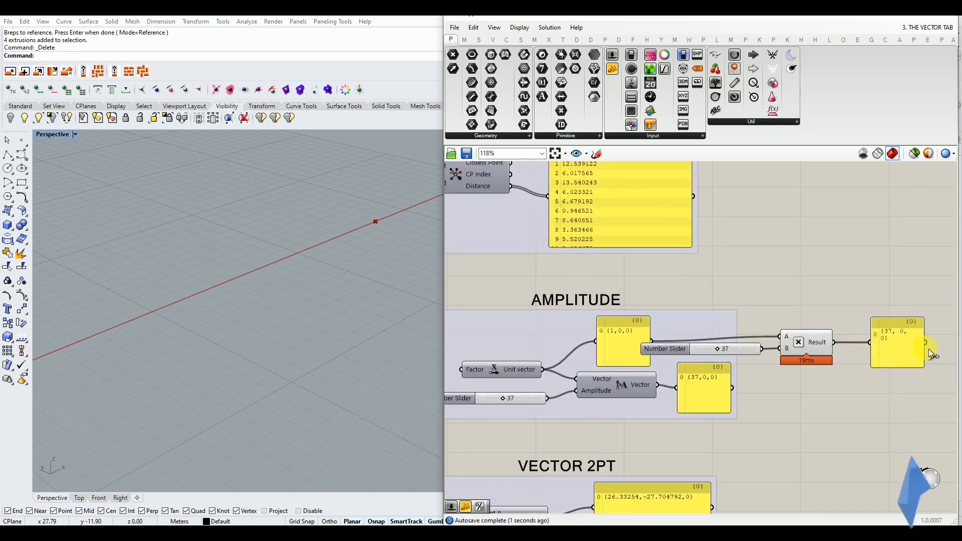
Connect the multiplication result panel to the Amplitude component's Vector input and move the Amplitude output panel further away
{"action": "scroll", "coordinate": [946, 352], "scroll_direction": "down", "scroll_amount": 1}
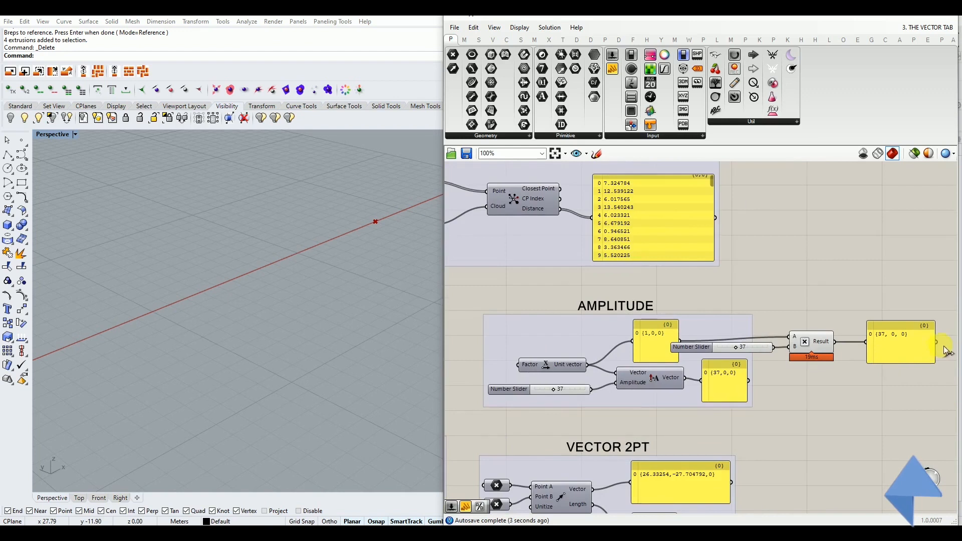
{"action": "left_click_drag", "start_coordinate": [936, 343], "coordinate": [651, 395]}
{"action": "left_click_drag", "start_coordinate": [741, 390], "coordinate": [774, 411]}
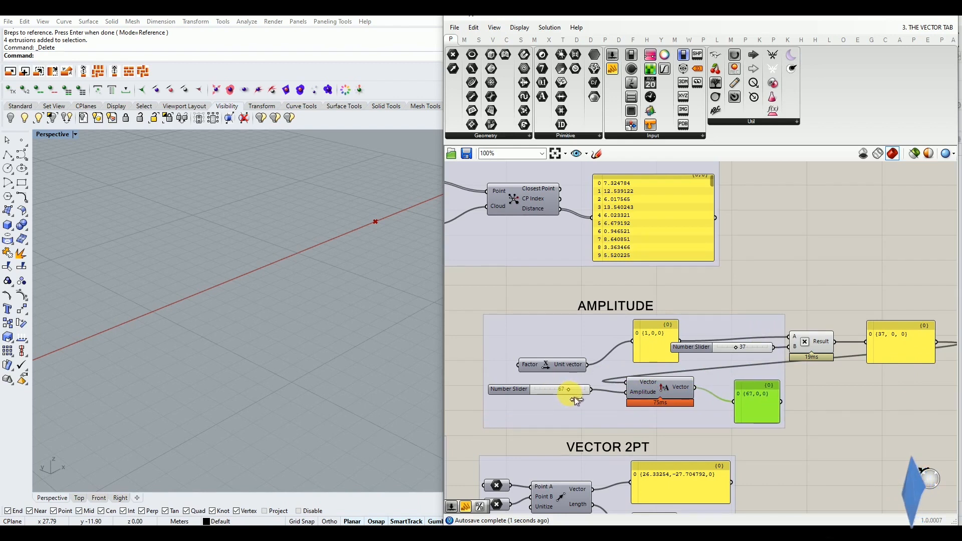
Set the Amplitude group's number slider to 83 and compare the amplitude output with the multiplication result
{"action": "left_click_drag", "start_coordinate": [573, 397], "coordinate": [582, 422]}
{"action": "scroll", "coordinate": [862, 367], "scroll_direction": "up", "scroll_amount": 2}
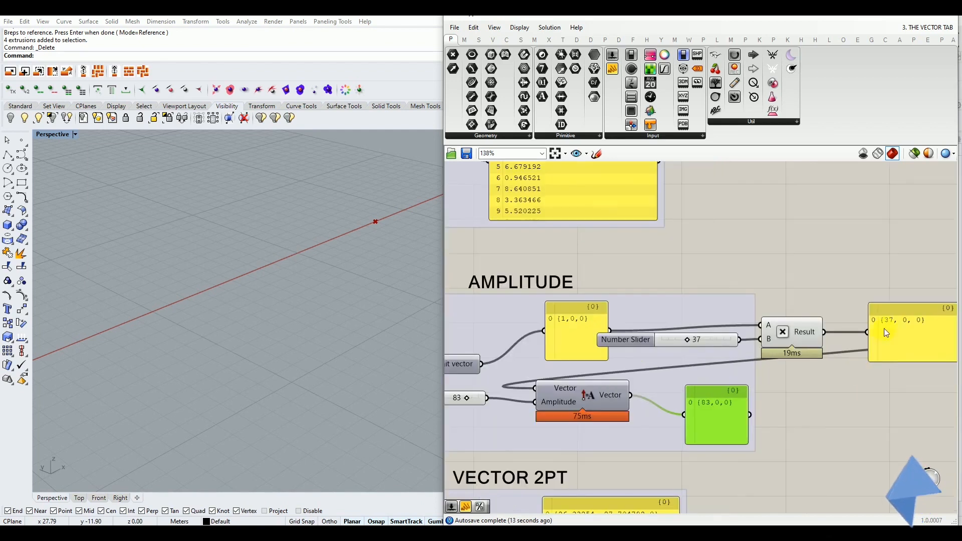
{"action": "scroll", "coordinate": [882, 328], "scroll_direction": "down", "scroll_amount": 1}
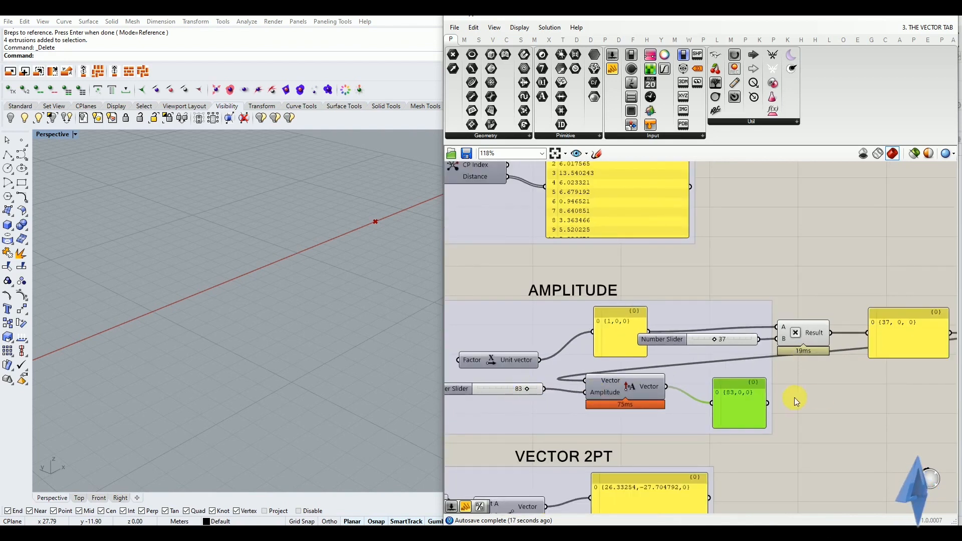
{"action": "scroll", "coordinate": [525, 387], "scroll_direction": "up", "scroll_amount": 1}
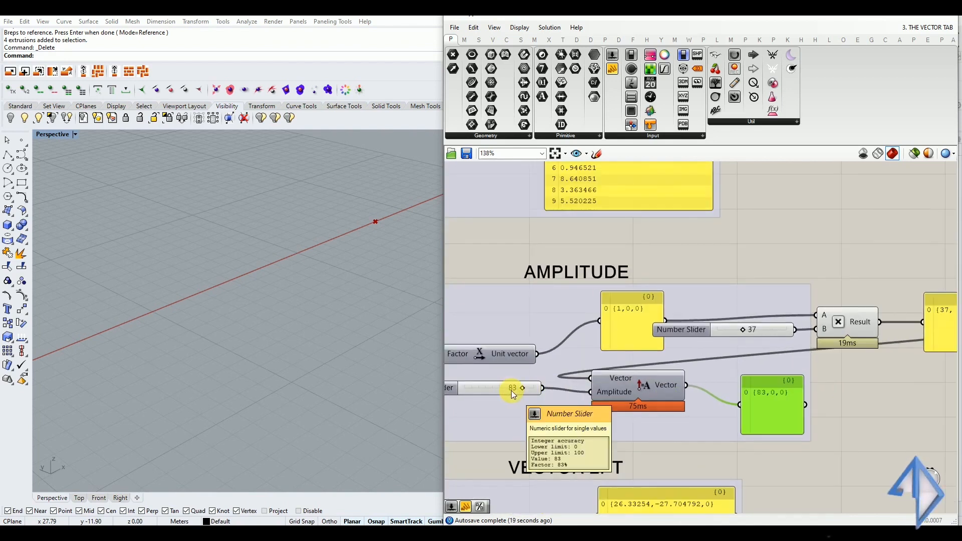
Delete the Multiplication component, its result panel and the duplicated number slider from the Amplitude group
{"action": "scroll", "coordinate": [511, 389], "scroll_direction": "down", "scroll_amount": 4}
{"action": "left_click_drag", "start_coordinate": [804, 302], "coordinate": [724, 373]}
{"action": "key", "text": "Delete"}
{"action": "left_click", "coordinate": [664, 356]}
{"action": "key", "text": "Delete"}
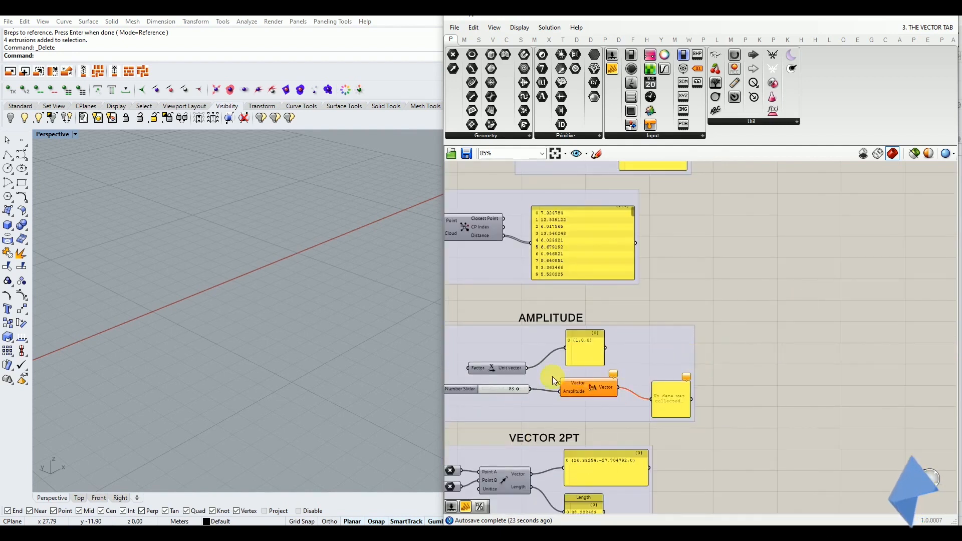
Connect the Unit X vector output to the Amplitude component's Vector input and reposition the Amplitude output panel
{"action": "scroll", "coordinate": [552, 377], "scroll_direction": "up", "scroll_amount": 3}
{"action": "left_click_drag", "start_coordinate": [524, 366], "coordinate": [564, 386]}
{"action": "left_click_drag", "start_coordinate": [711, 406], "coordinate": [699, 384]}
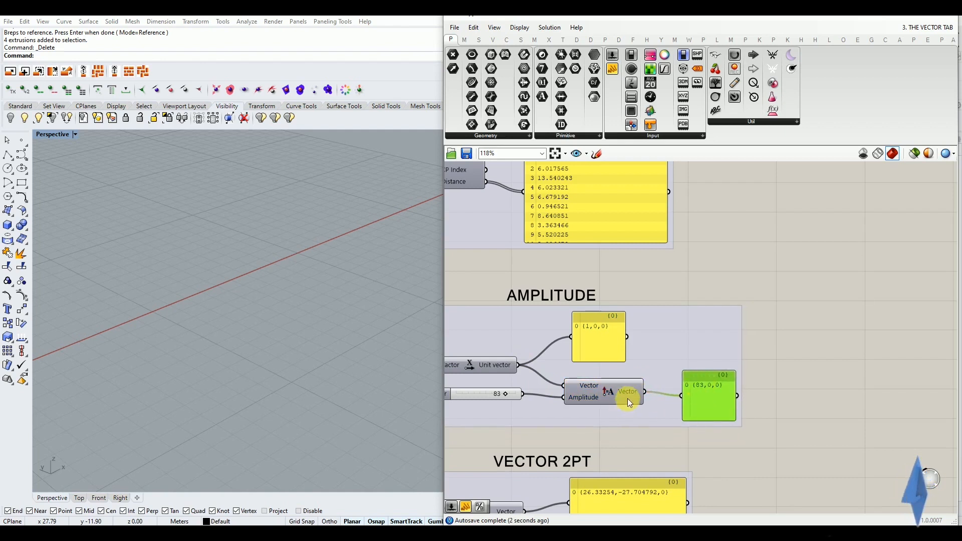
{"action": "mouse_move", "coordinate": [627, 394]}
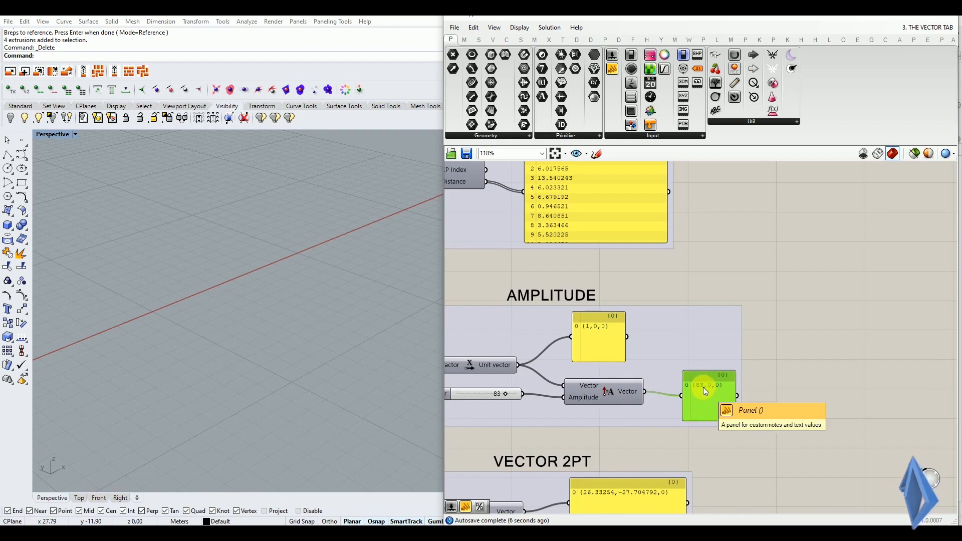
{"action": "scroll", "coordinate": [701, 389], "scroll_direction": "up", "scroll_amount": 1}
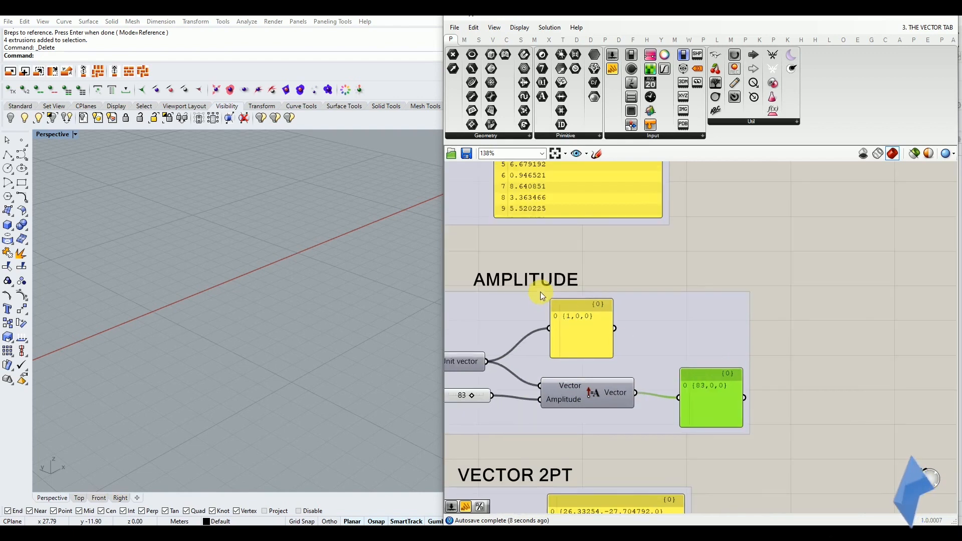
Examine the Unit X,Y,Z Vectors group and its output panels, along with the unit vectors used in the Project Point and Amplitude groups
{"action": "scroll", "coordinate": [789, 320], "scroll_direction": "down", "scroll_amount": 6}
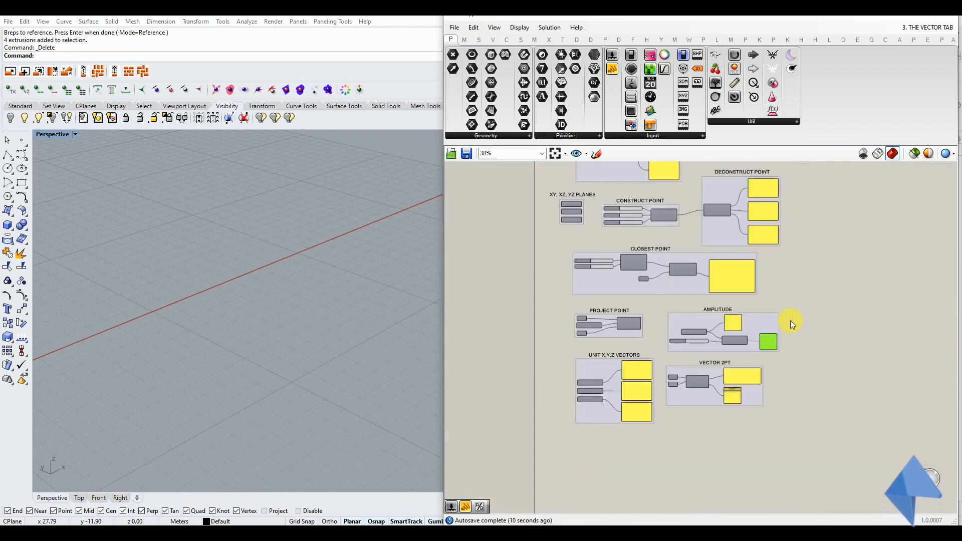
{"action": "scroll", "coordinate": [589, 381], "scroll_direction": "up", "scroll_amount": 4}
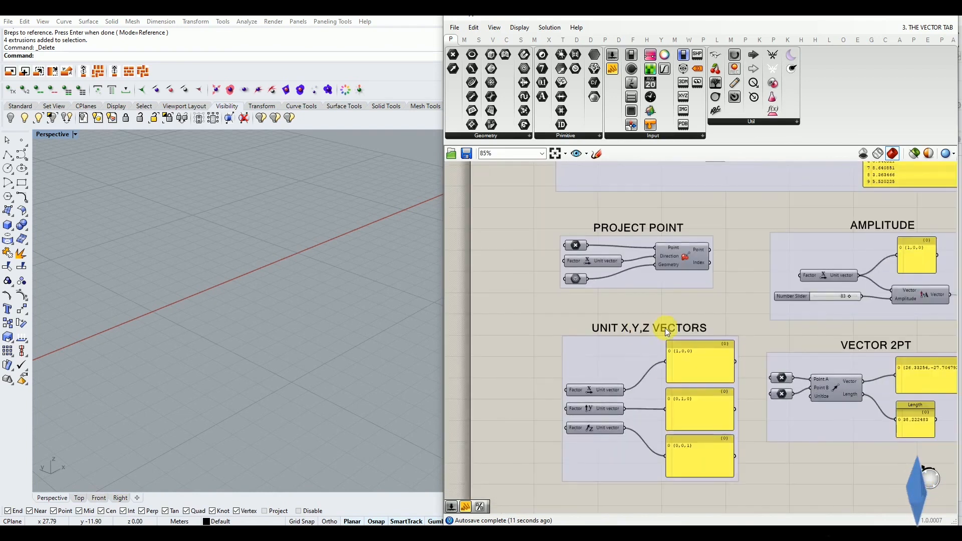
{"action": "scroll", "coordinate": [561, 351], "scroll_direction": "up", "scroll_amount": 3}
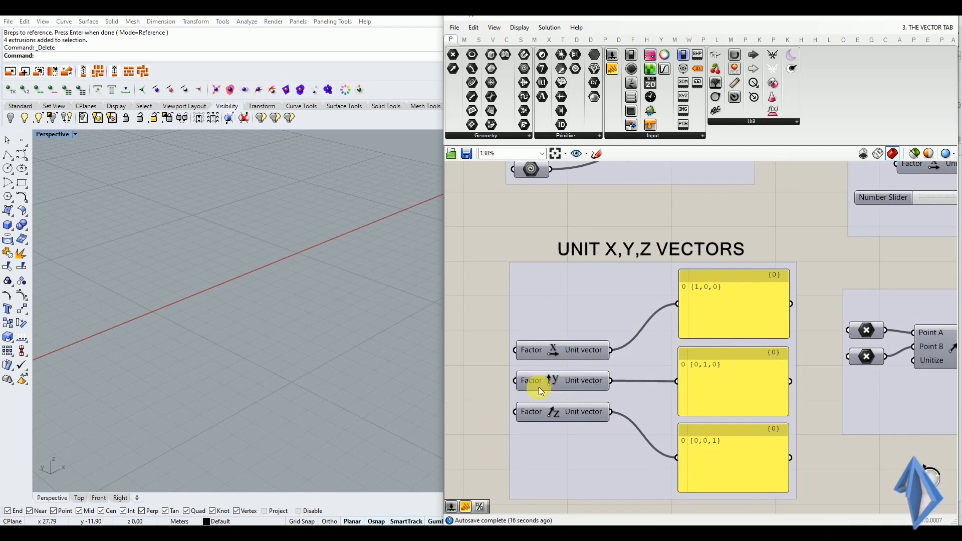
{"action": "scroll", "coordinate": [551, 357], "scroll_direction": "down", "scroll_amount": 4}
{"action": "scroll", "coordinate": [556, 304], "scroll_direction": "up", "scroll_amount": 5}
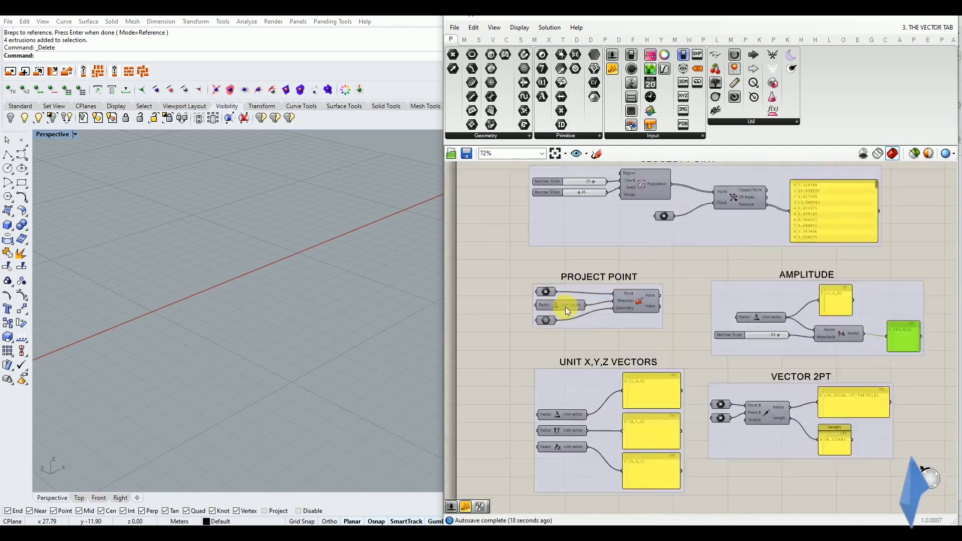
{"action": "scroll", "coordinate": [573, 317], "scroll_direction": "down", "scroll_amount": 4}
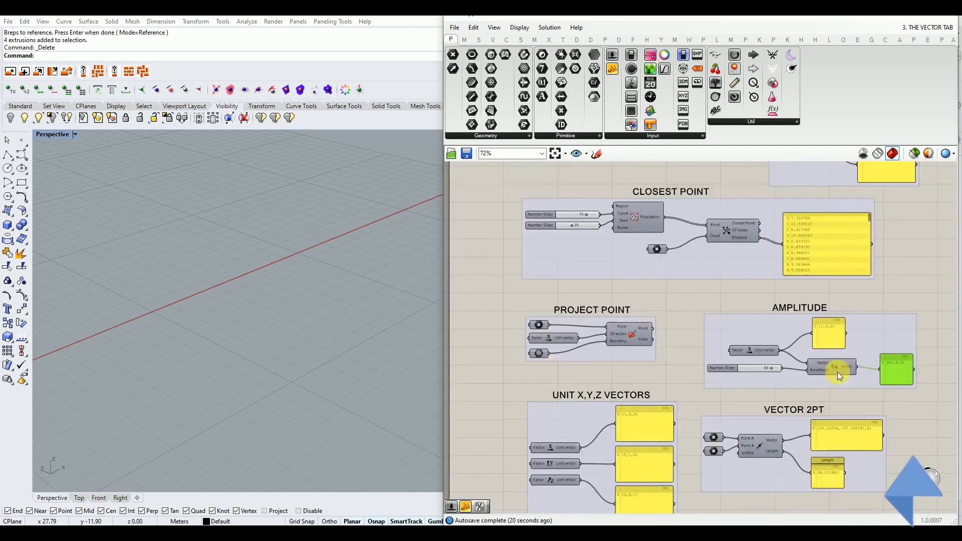
{"action": "scroll", "coordinate": [731, 347], "scroll_direction": "up", "scroll_amount": 3}
{"action": "scroll", "coordinate": [675, 312], "scroll_direction": "down", "scroll_amount": 3}
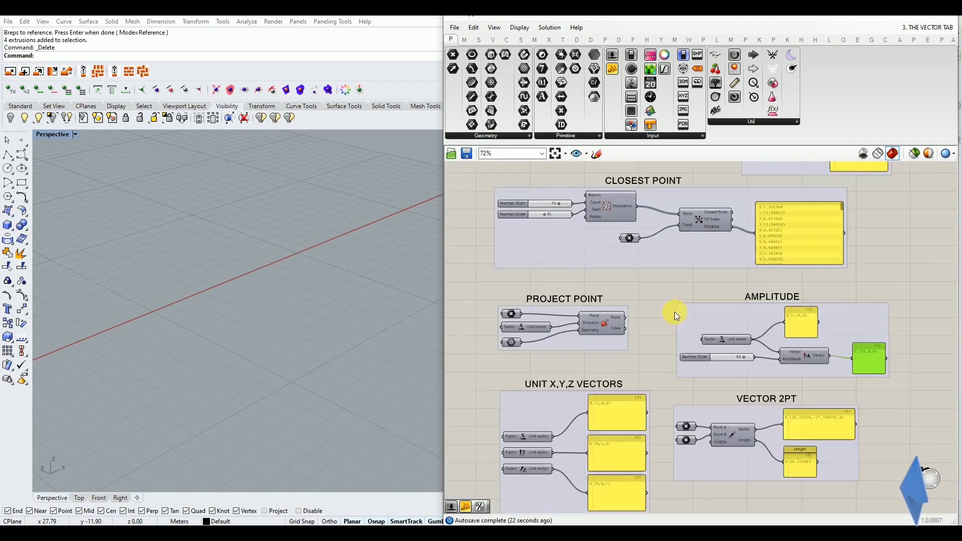
{"action": "scroll", "coordinate": [566, 425], "scroll_direction": "up", "scroll_amount": 4}
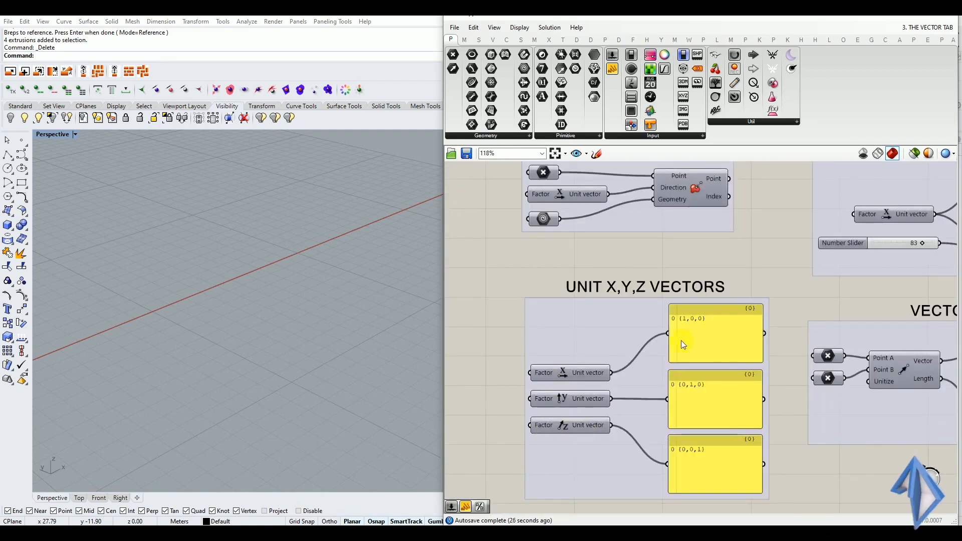
{"action": "scroll", "coordinate": [681, 341], "scroll_direction": "up", "scroll_amount": 1}
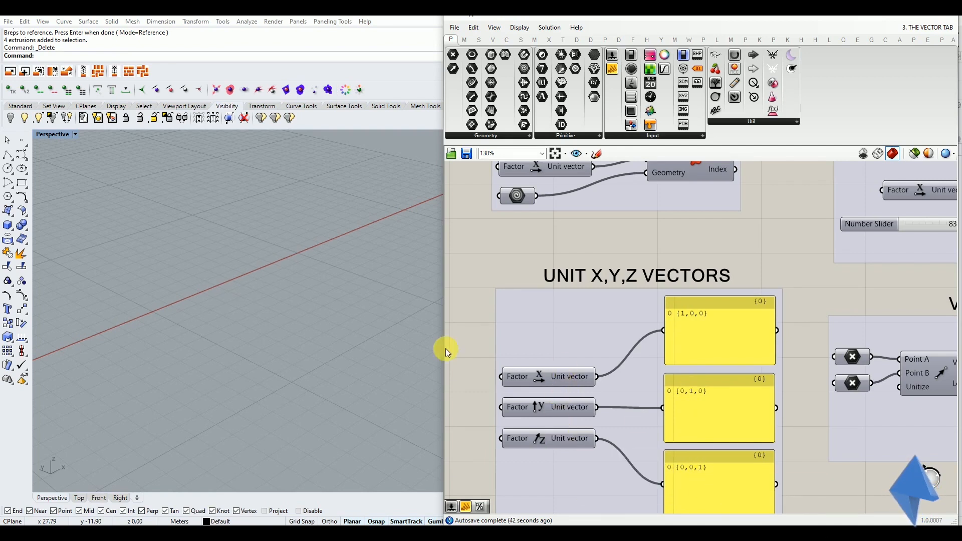
Turn on the preview of both point parameters in the Vector 2Pt group and orbit the Rhino viewport to show them
{"action": "scroll", "coordinate": [447, 349], "scroll_direction": "down", "scroll_amount": 4}
{"action": "scroll", "coordinate": [678, 335], "scroll_direction": "up", "scroll_amount": 3}
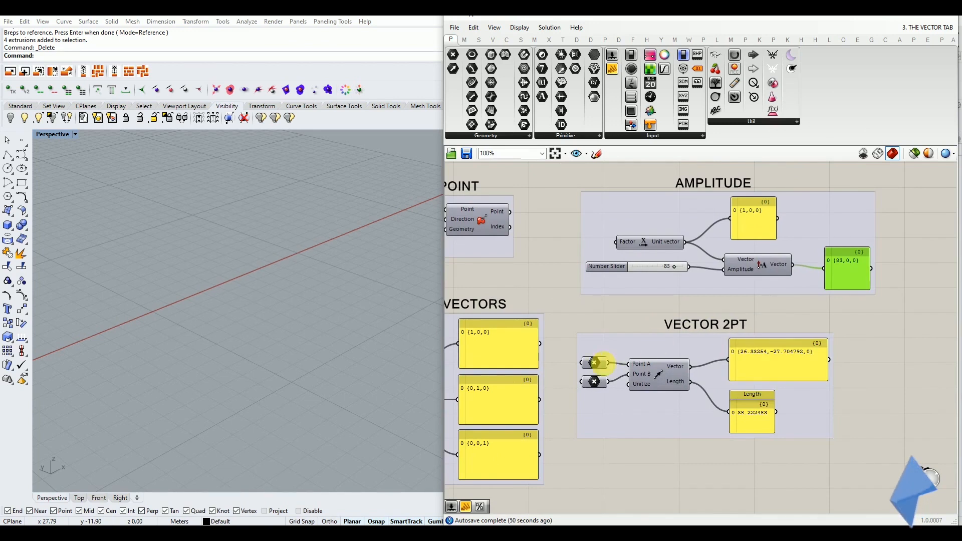
{"action": "left_click", "coordinate": [594, 363]}
{"action": "middle_click", "coordinate": [595, 363]}
{"action": "left_click", "coordinate": [612, 349]}
{"action": "left_click", "coordinate": [596, 381]}
{"action": "middle_click", "coordinate": [597, 380]}
{"action": "left_click", "coordinate": [615, 362]}
{"action": "left_click", "coordinate": [649, 316]}
{"action": "right_click_drag", "start_coordinate": [300, 335], "coordinate": [155, 380]}
{"action": "scroll", "coordinate": [154, 380], "scroll_direction": "up", "scroll_amount": 5}
Identify which viewport point feeds each Vector 2Pt input and inspect the component's Vector output
{"action": "left_click", "coordinate": [595, 364]}
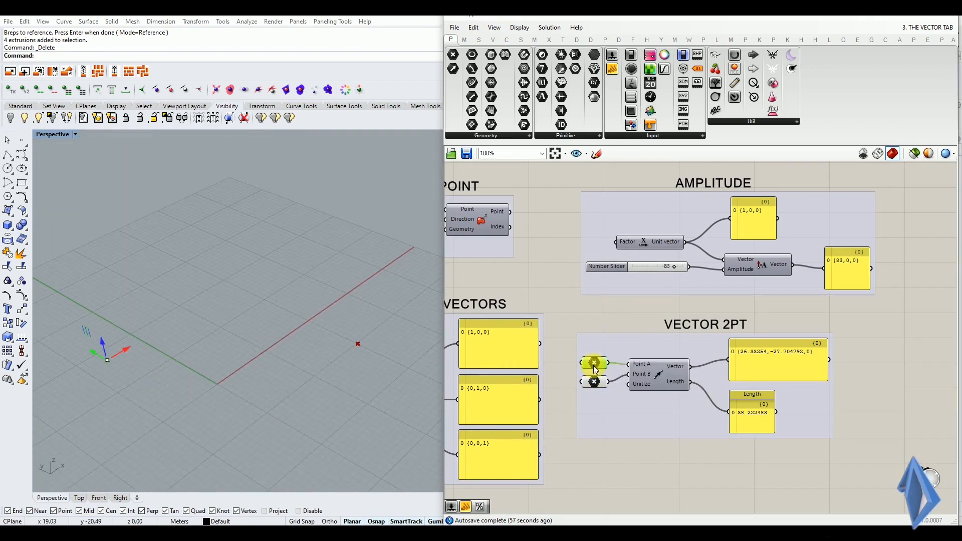
{"action": "left_click", "coordinate": [606, 319]}
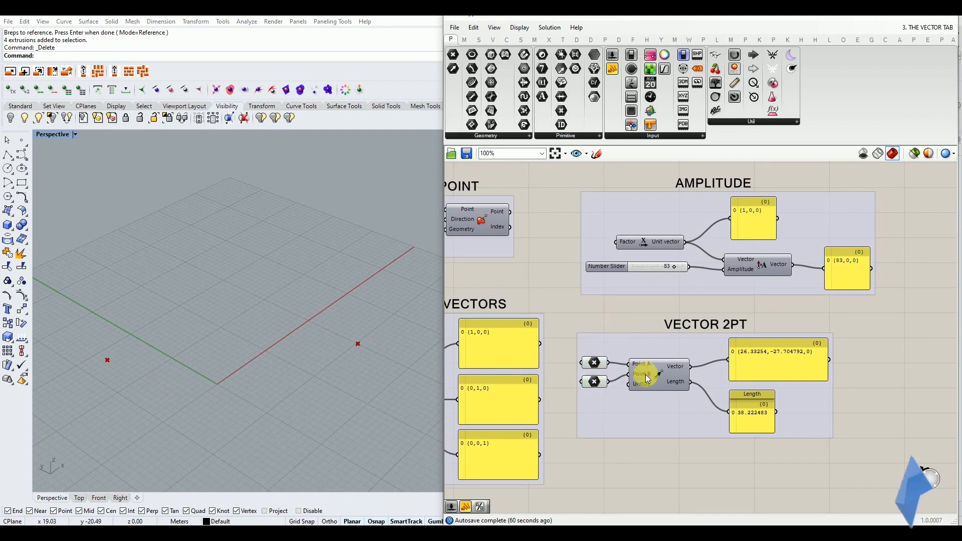
{"action": "scroll", "coordinate": [645, 371], "scroll_direction": "up", "scroll_amount": 3}
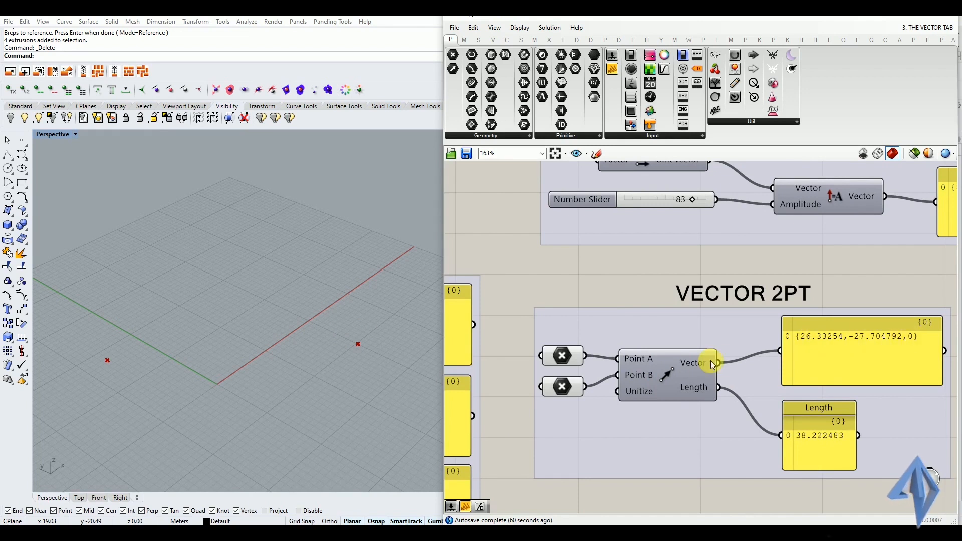
{"action": "mouse_move", "coordinate": [710, 359]}
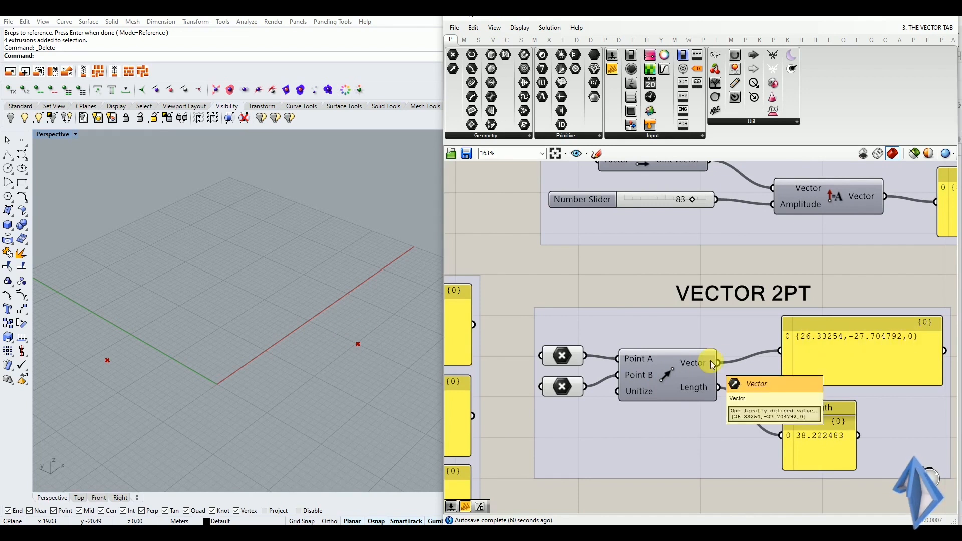
{"action": "left_click", "coordinate": [562, 355]}
{"action": "left_click", "coordinate": [561, 387]}
Move point A in the Rhino viewport towards point B in two stages, to about 19.4 m and about 6 m away
{"action": "left_click", "coordinate": [562, 356]}
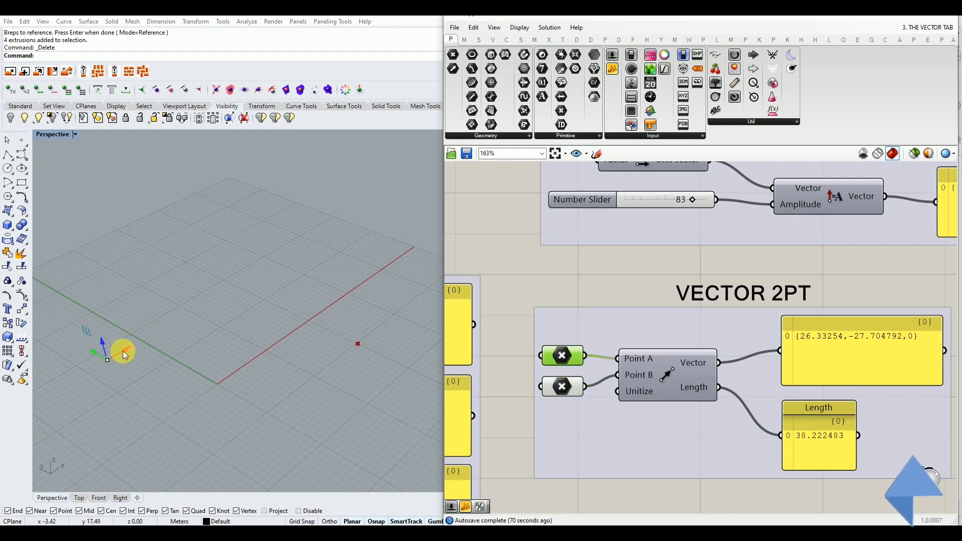
{"action": "left_click_drag", "start_coordinate": [124, 349], "coordinate": [366, 265]}
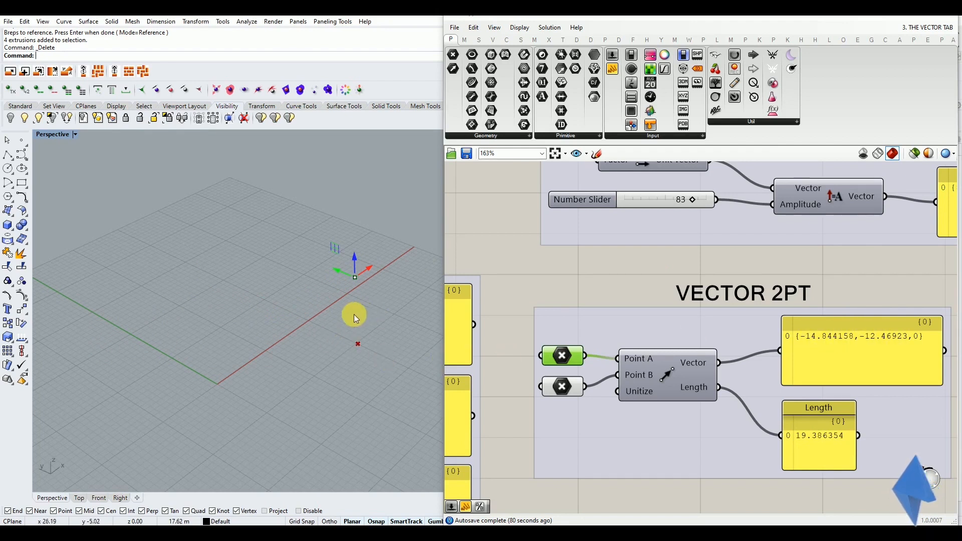
{"action": "left_click", "coordinate": [626, 279]}
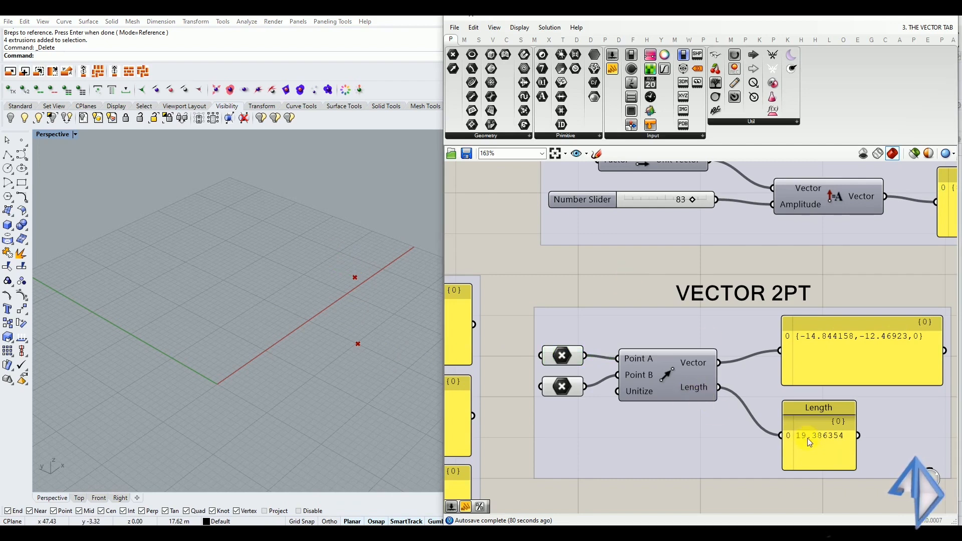
{"action": "left_click", "coordinate": [553, 358]}
{"action": "left_click_drag", "start_coordinate": [335, 270], "coordinate": [388, 326]}
{"action": "left_click", "coordinate": [636, 285]}
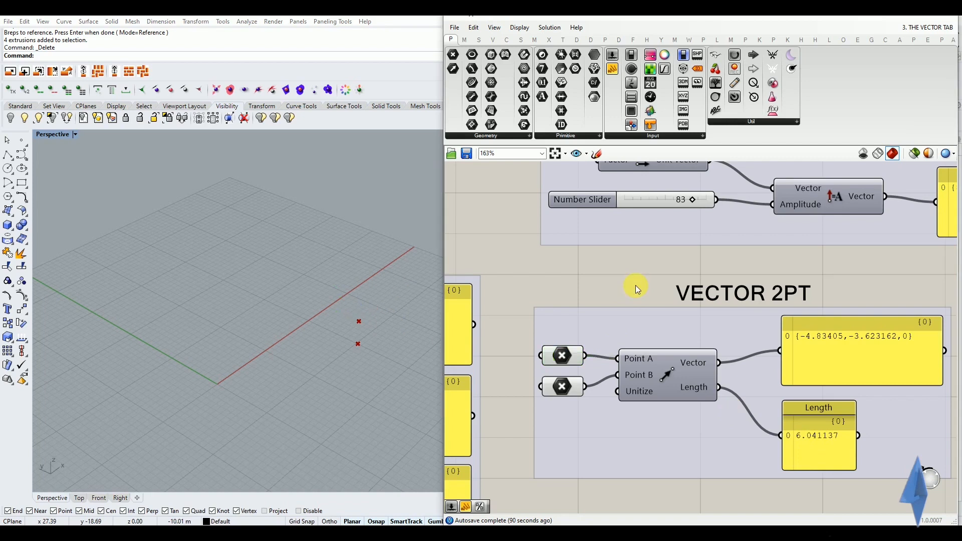
Turn off the preview of both point parameters in the Vector 2Pt group
{"action": "scroll", "coordinate": [666, 371], "scroll_direction": "down", "scroll_amount": 2}
{"action": "left_click_drag", "start_coordinate": [646, 307], "coordinate": [598, 386]}
{"action": "middle_click", "coordinate": [598, 383]}
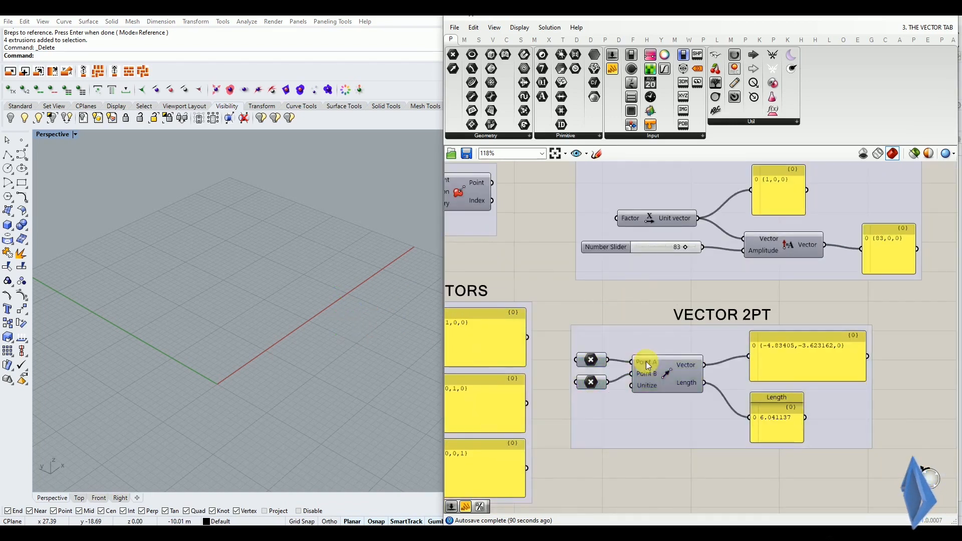
Review all the Vector example groups on the canvas and display the Vector and Curve component categories
{"action": "scroll", "coordinate": [653, 386], "scroll_direction": "down", "scroll_amount": 10}
{"action": "scroll", "coordinate": [566, 335], "scroll_direction": "up", "scroll_amount": 2}
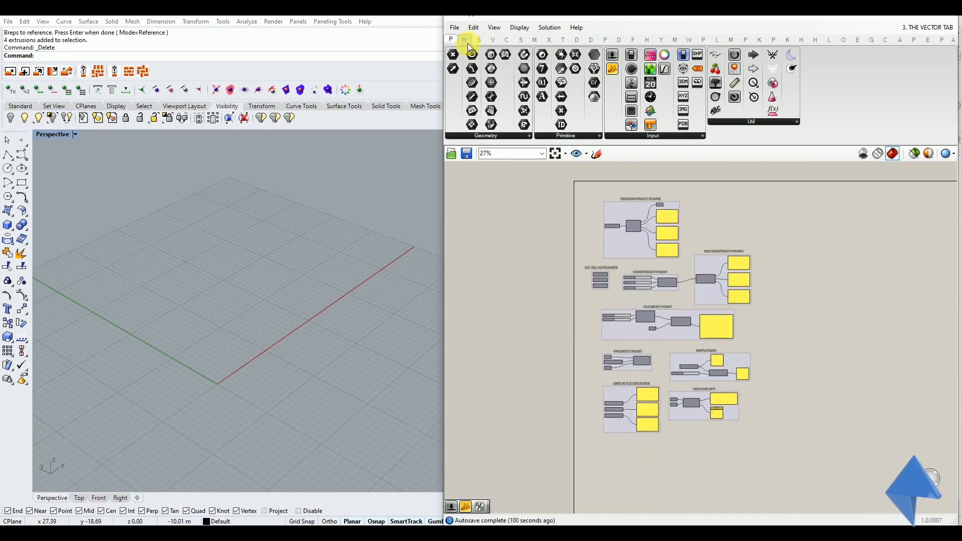
{"action": "scroll", "coordinate": [630, 230], "scroll_direction": "up", "scroll_amount": 1}
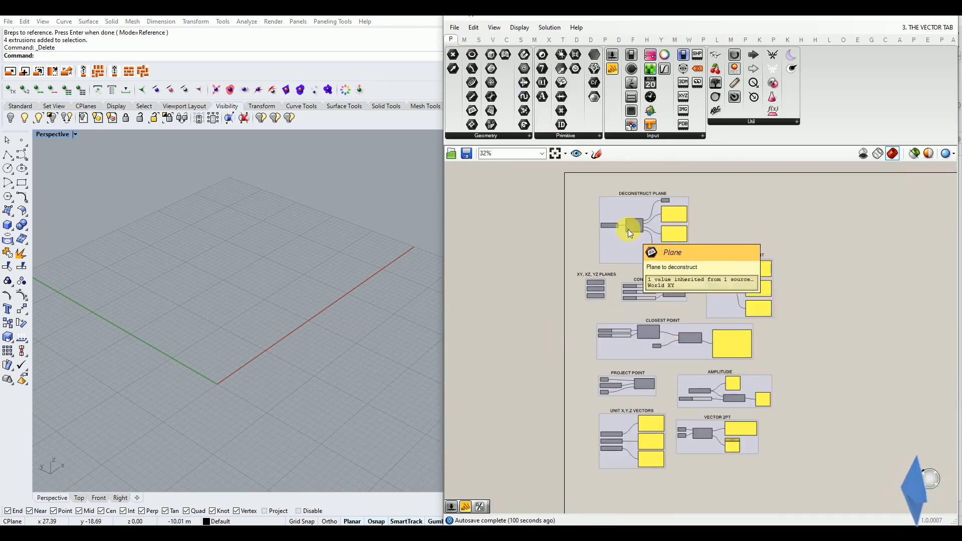
{"action": "left_click", "coordinate": [494, 40]}
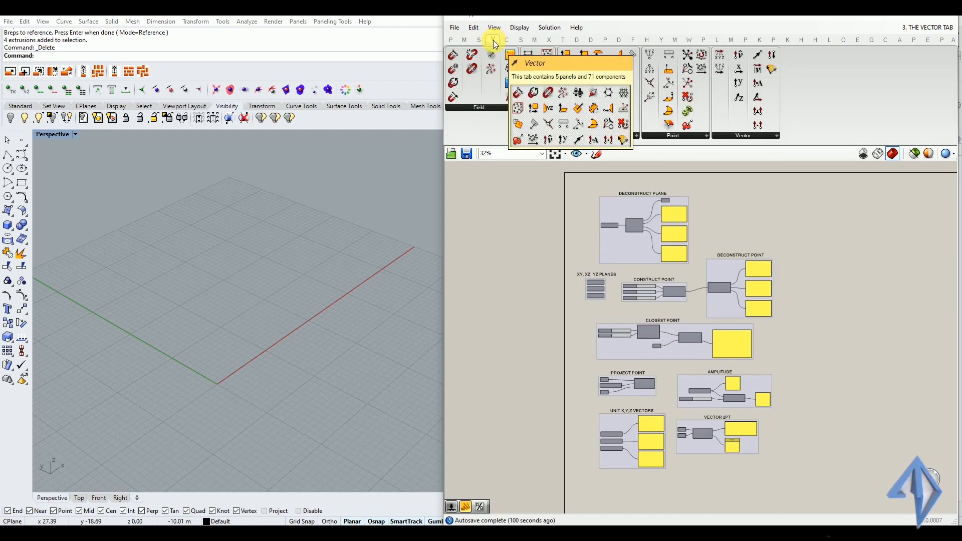
{"action": "left_click", "coordinate": [507, 40]}
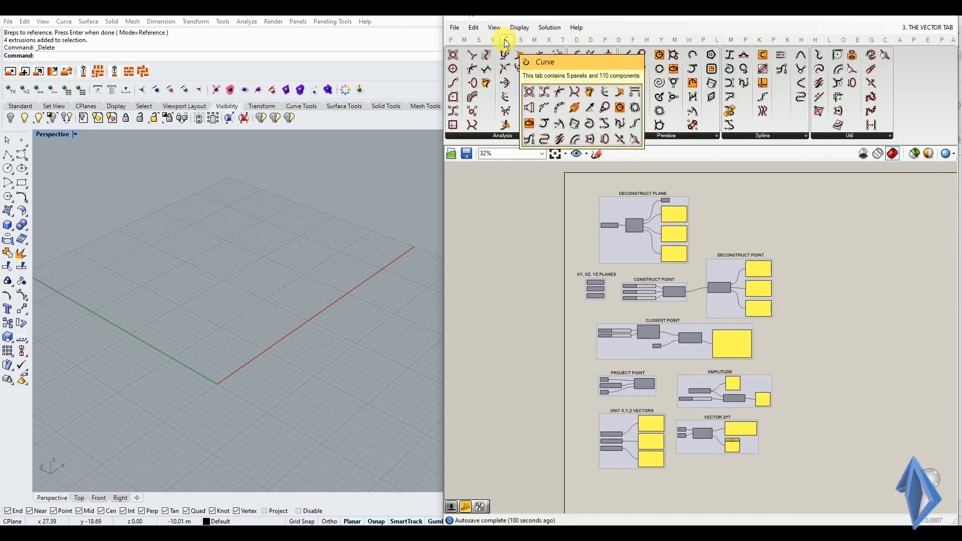